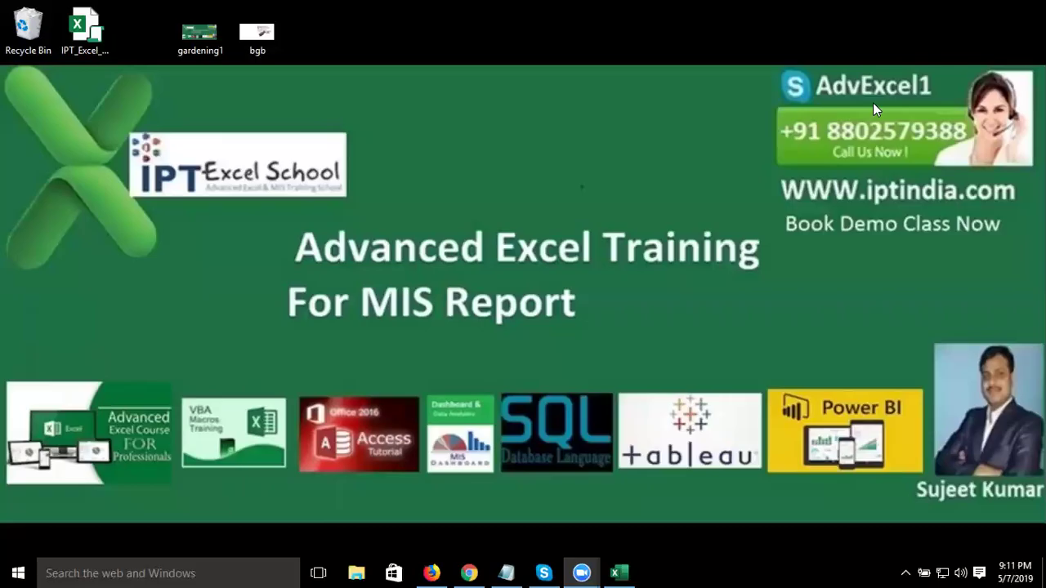
Restore the Book1 workbook and open its File Info page.
click(634, 570)
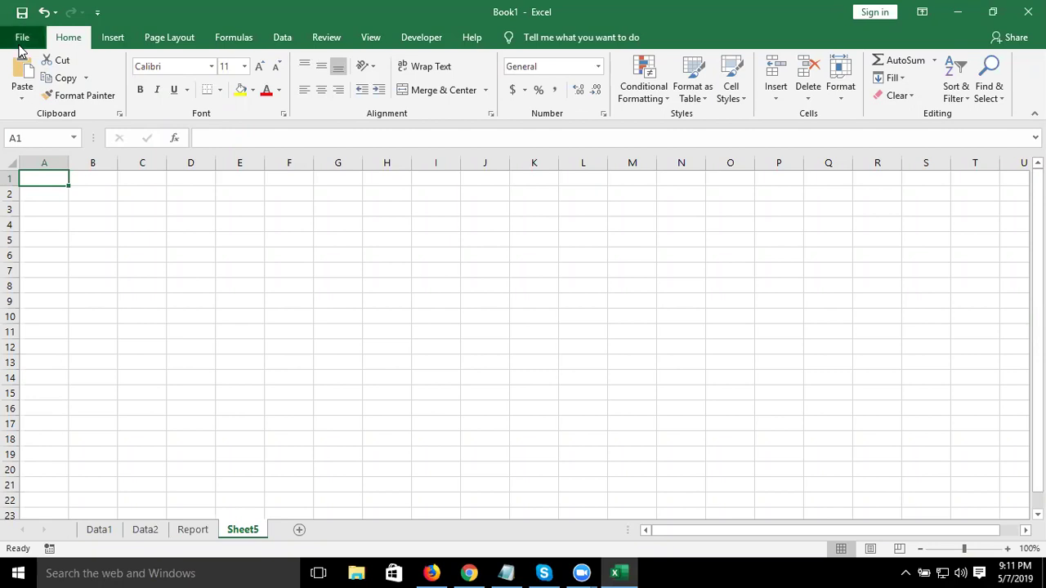
click(22, 39)
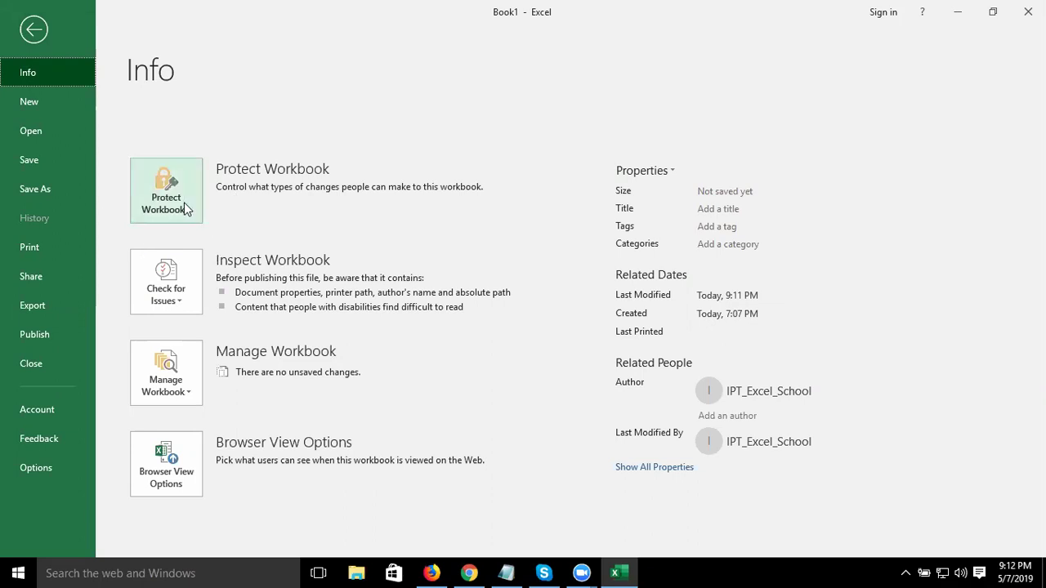
Show the New-workbook template gallery and scroll down through it and back up.
click(46, 101)
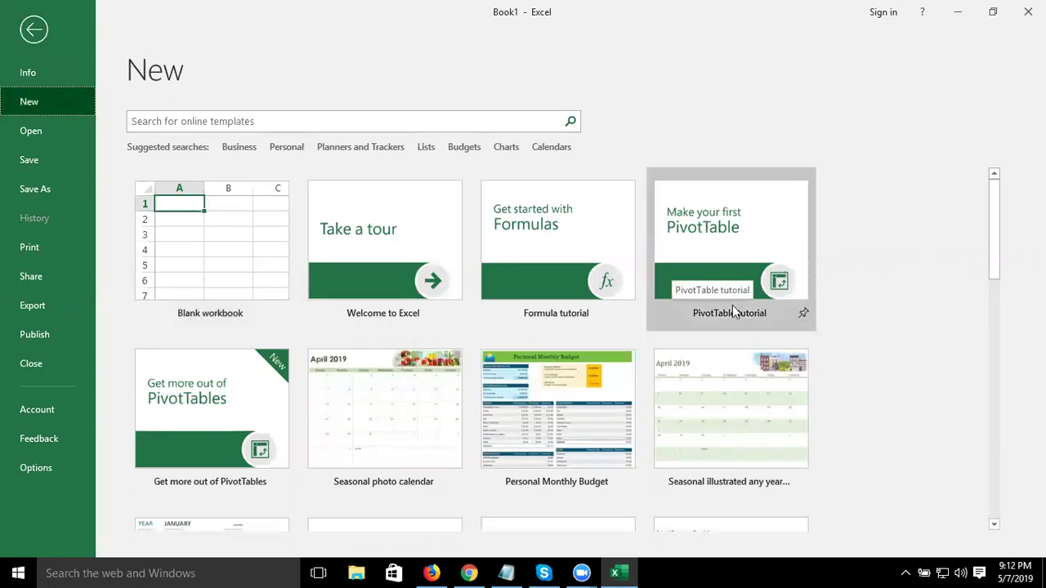
mouse_move(995, 261)
mouse_down()
mouse_move(997, 339)
mouse_move(972, 448)
mouse_up()
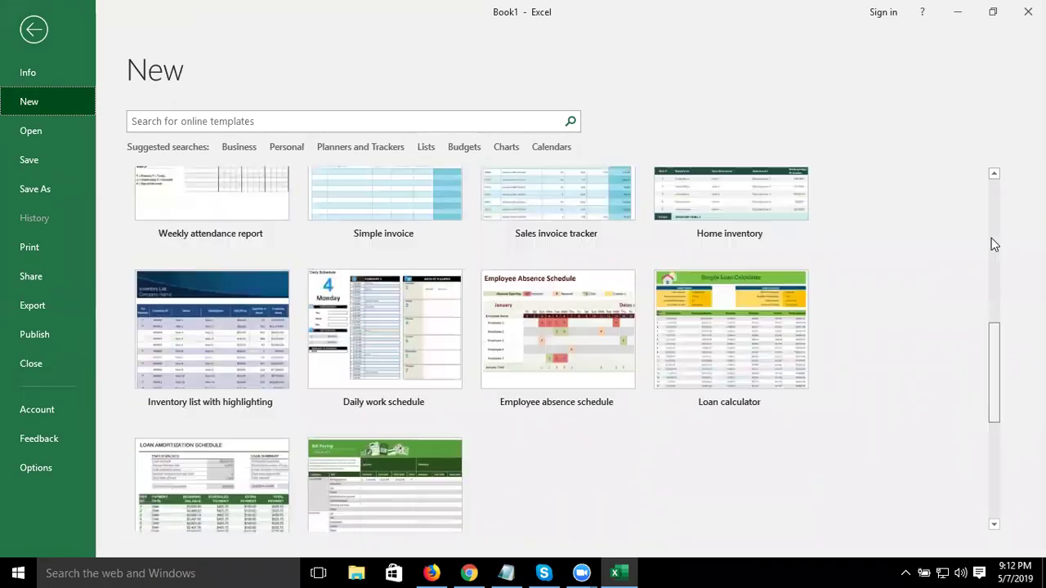
drag(974, 448, 991, 227)
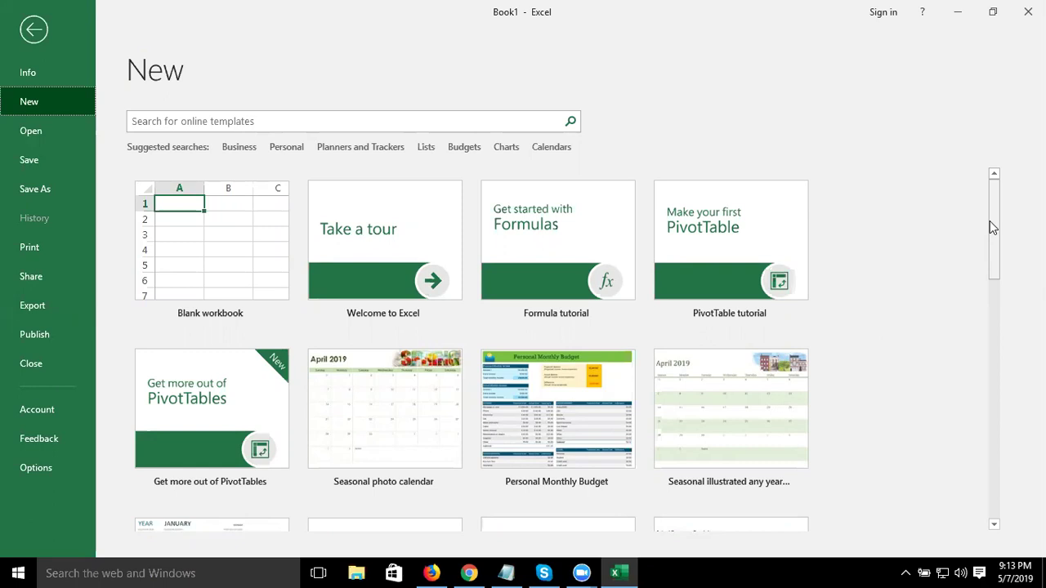
Search the online templates for 'work order'.
click(523, 115)
text(work order)
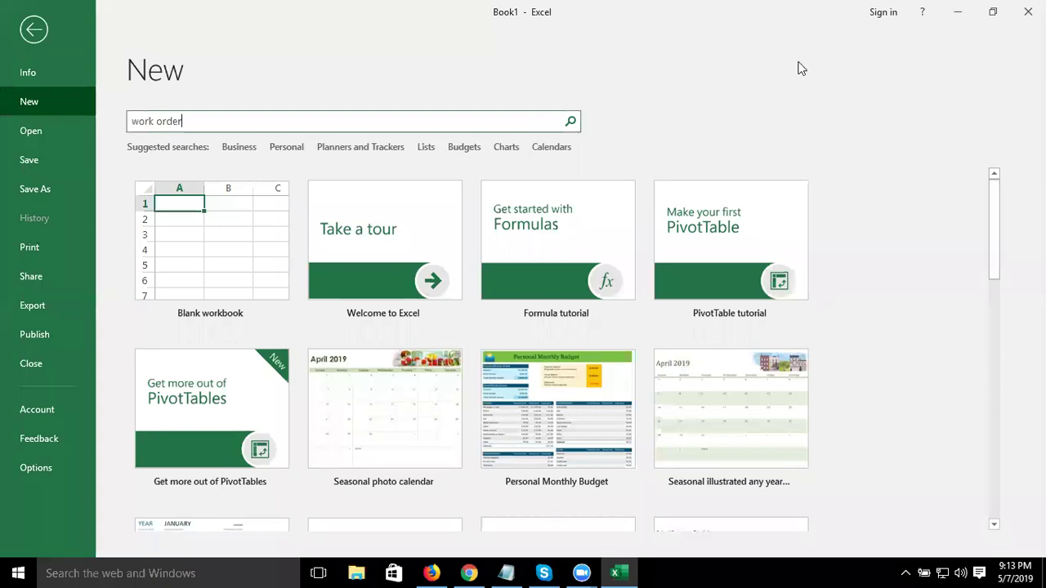
click(570, 120)
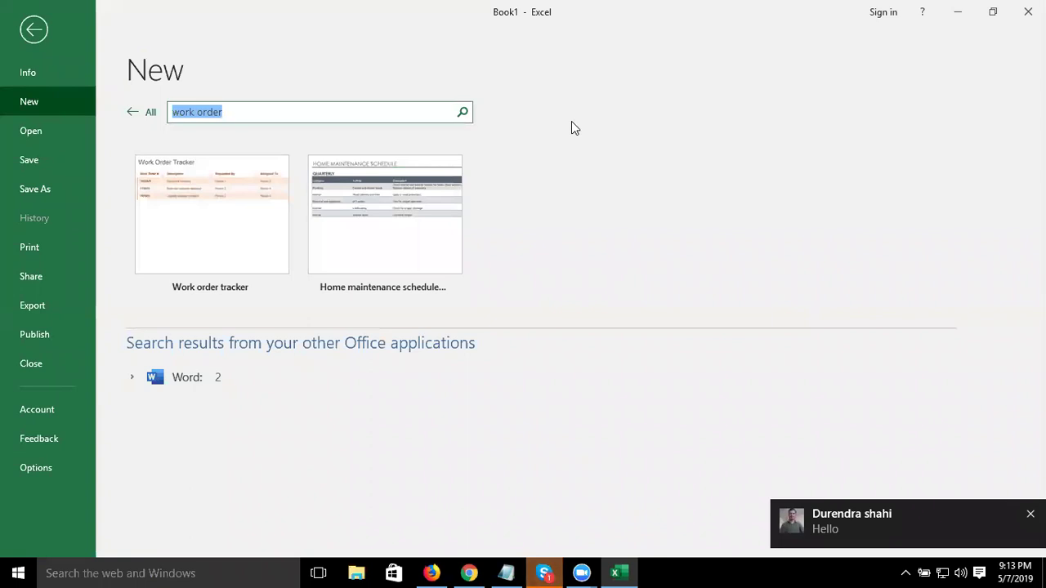
Reply in the Skype chat with 'please join this link' plus the pasted Zoom link, then return to Excel.
click(897, 521)
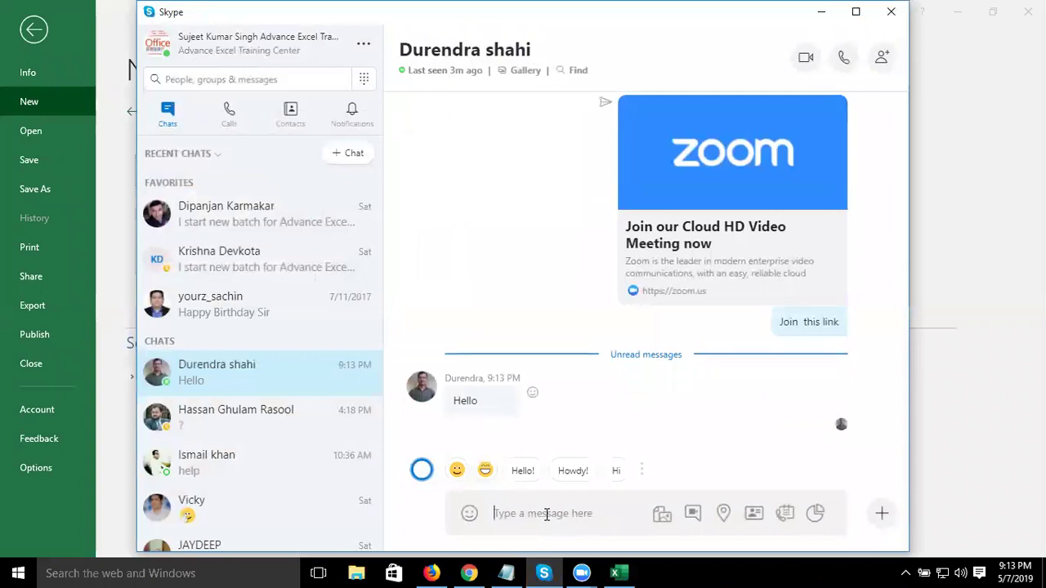
text(pl)
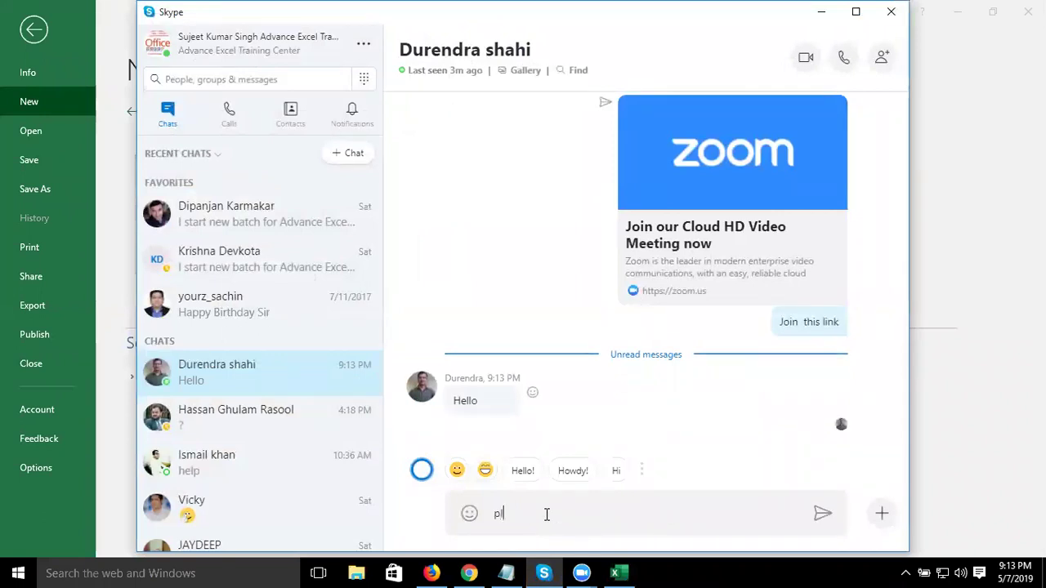
text(ease join this link)
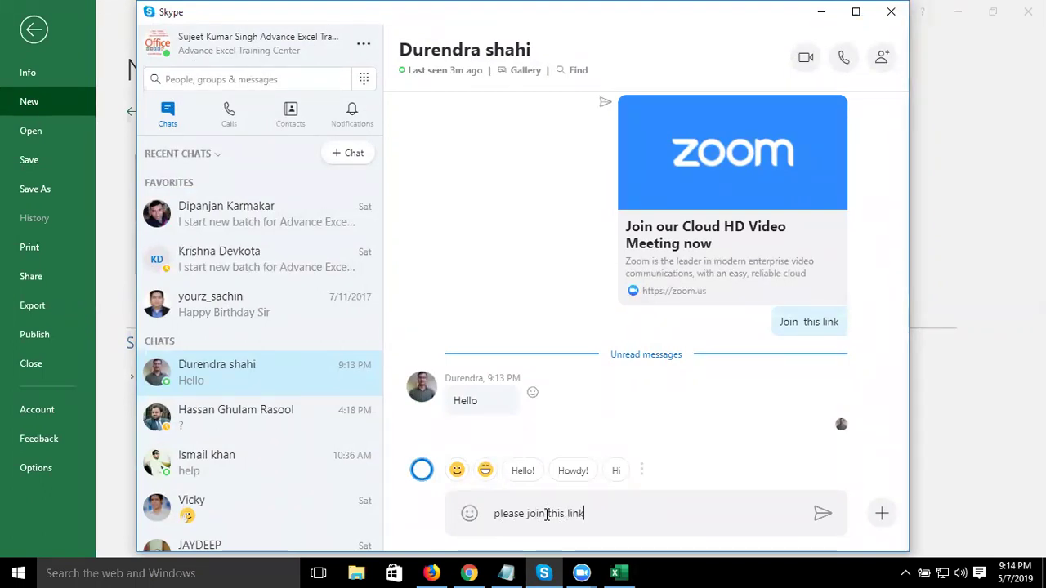
key(ctrl+v)
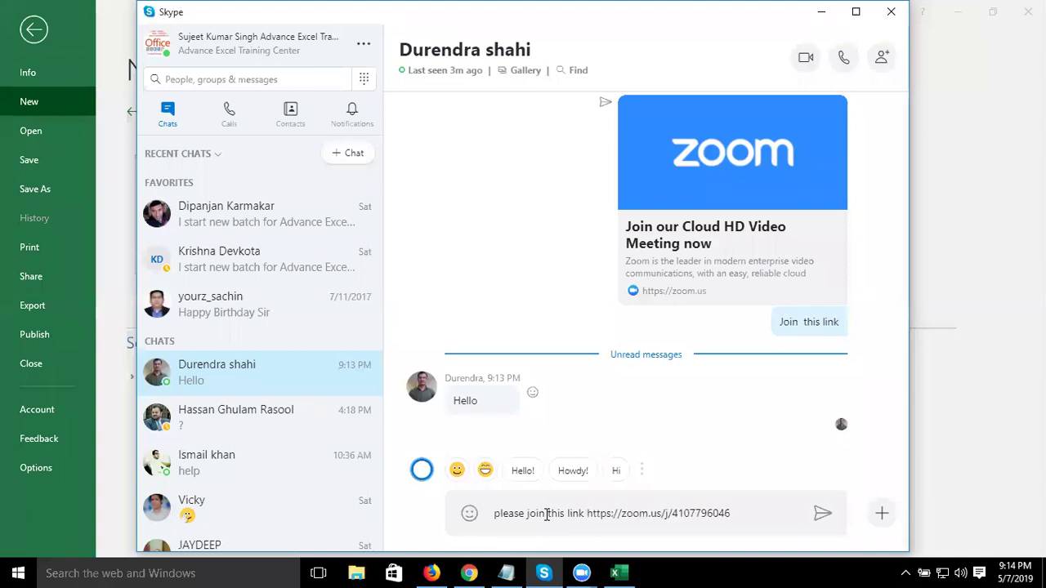
key(Return)
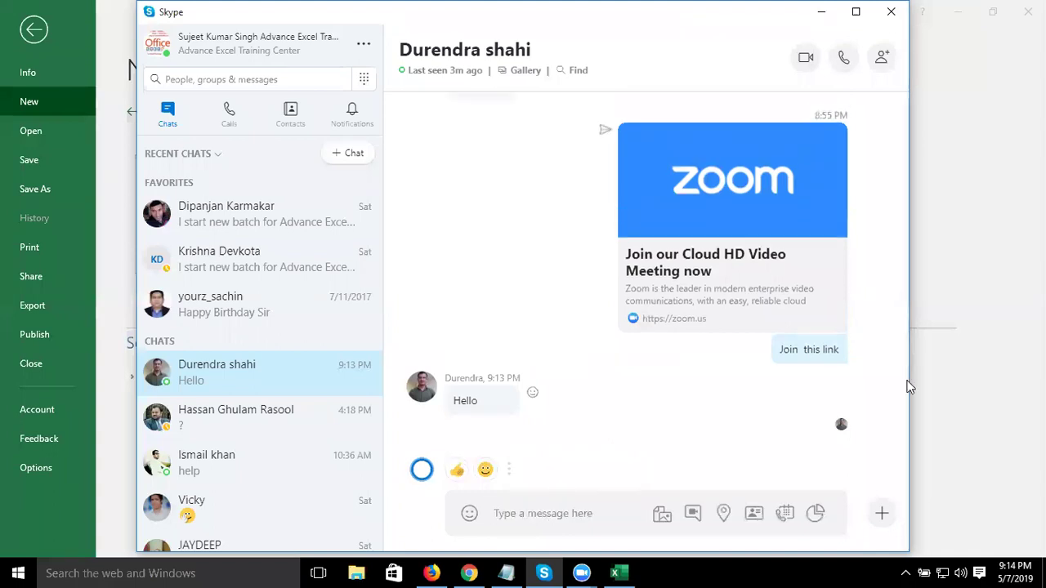
click(1000, 323)
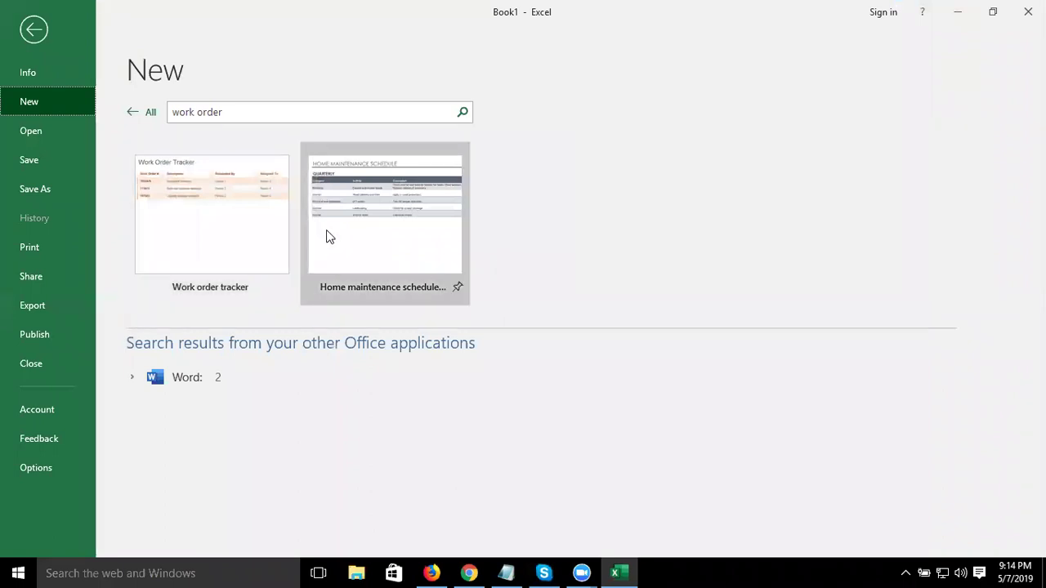
Create Work order tracker1 from the Work order tracker template and select cell C6.
click(243, 238)
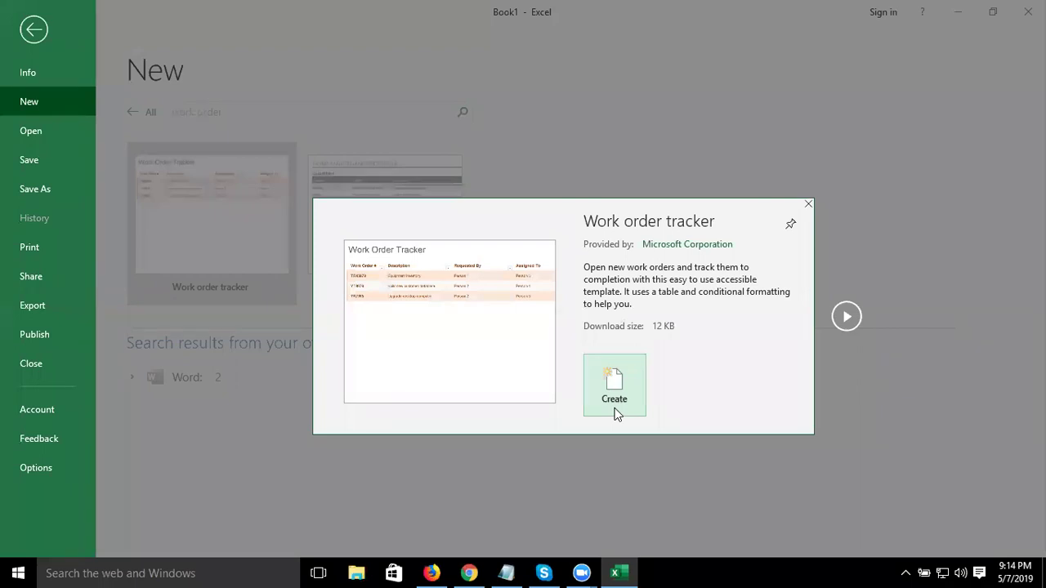
click(617, 414)
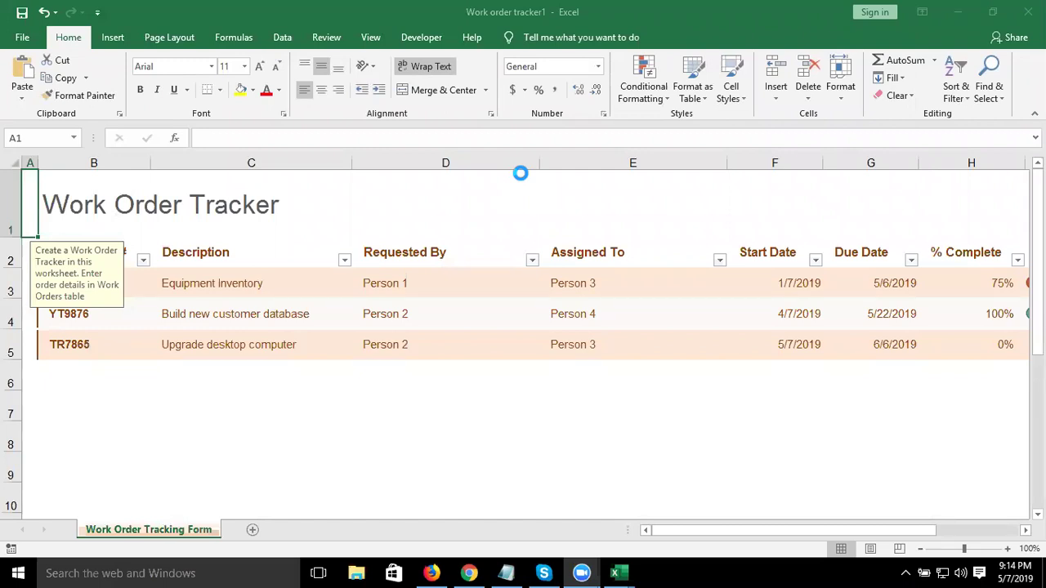
click(242, 369)
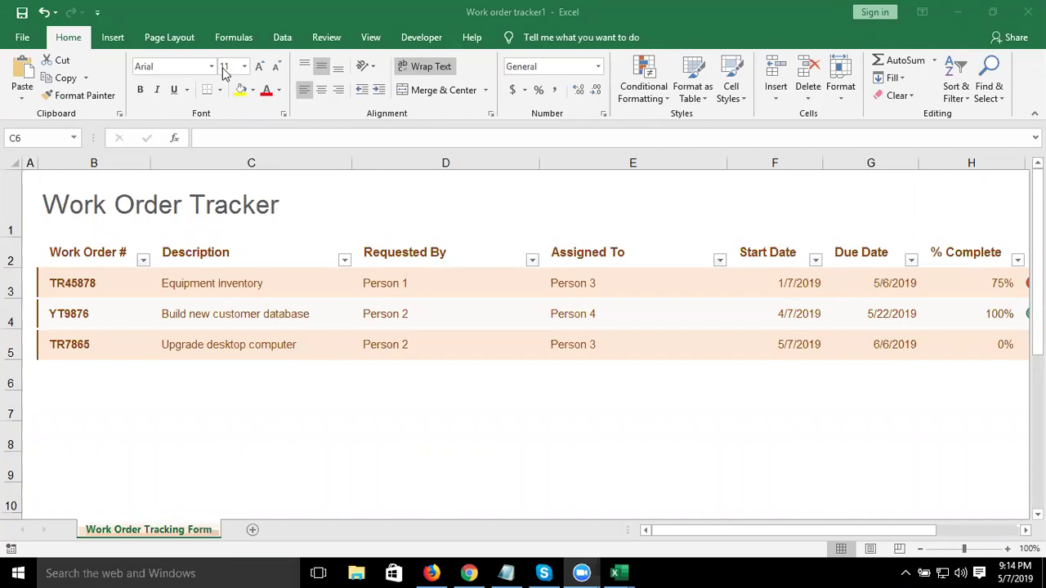
Search the templates for 'Bill' and preview the Service invoice with tax calculations template.
click(23, 37)
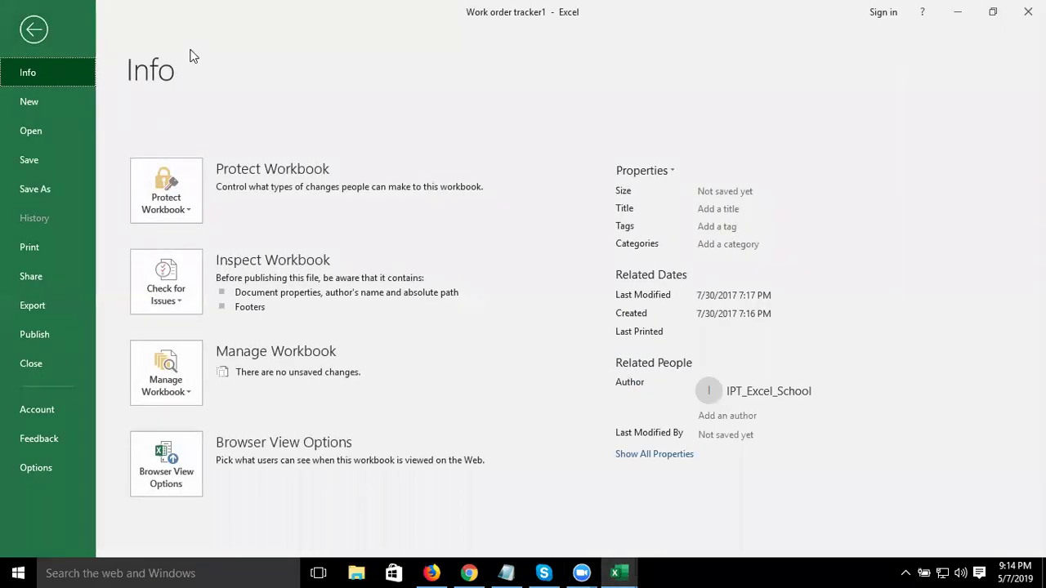
click(37, 112)
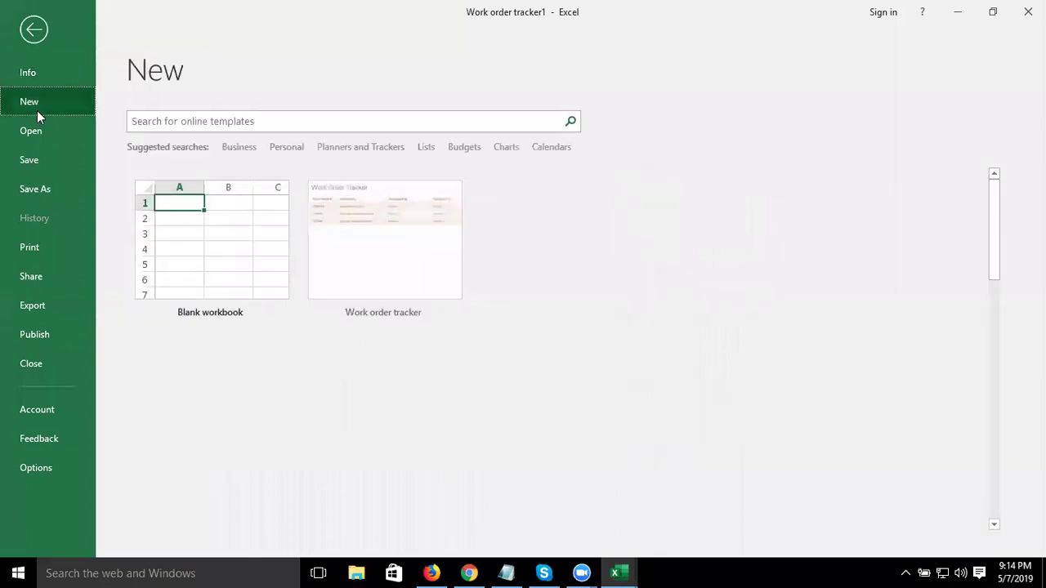
click(162, 123)
text(Bill)
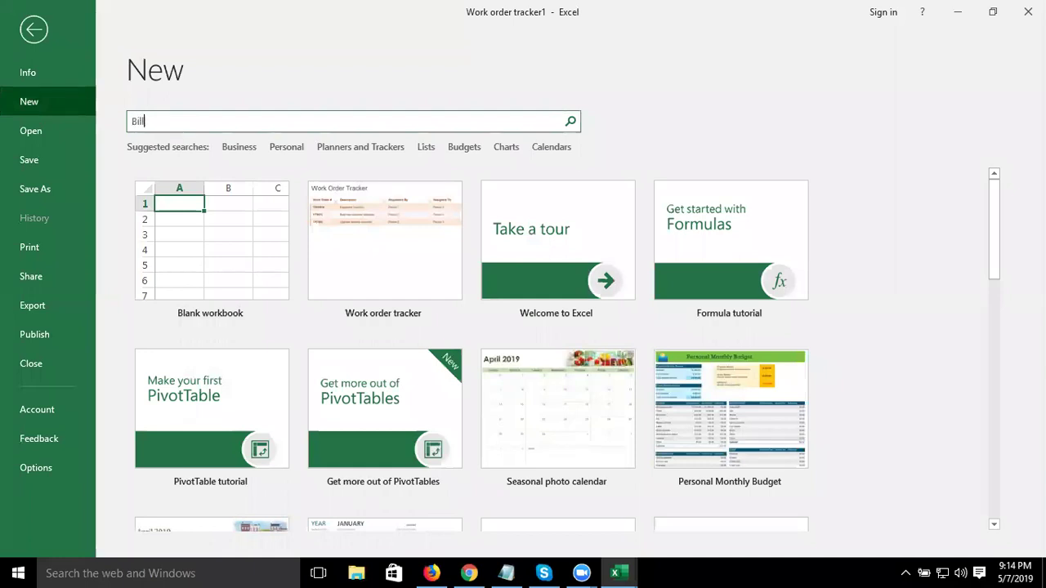
key(Return)
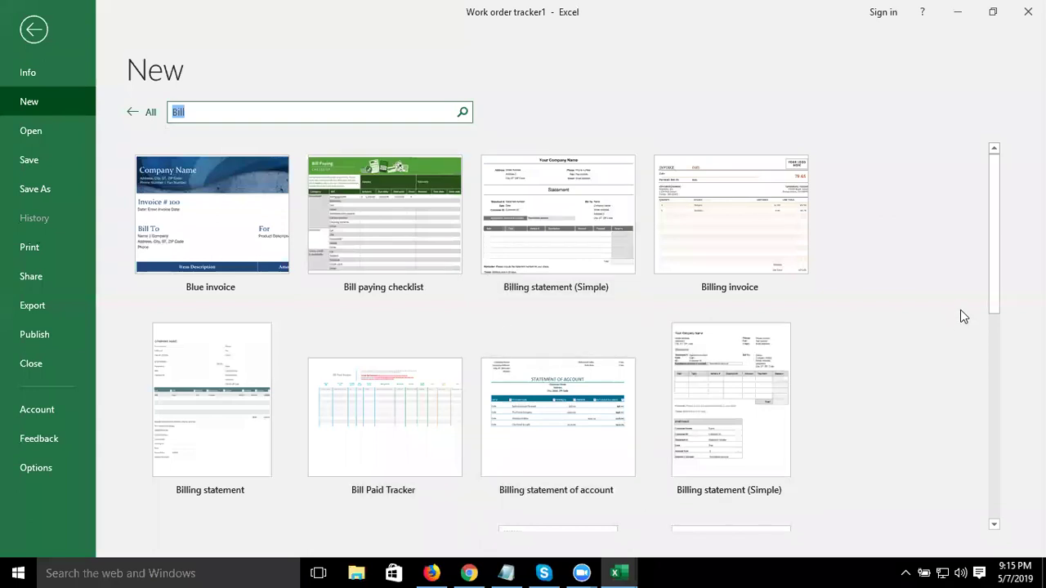
drag(997, 271, 998, 360)
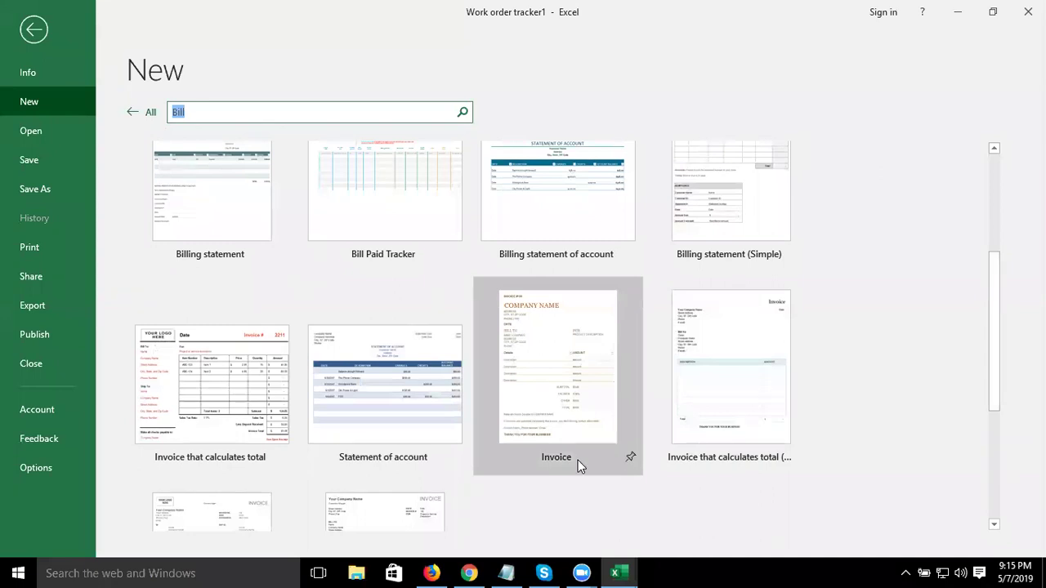
click(404, 513)
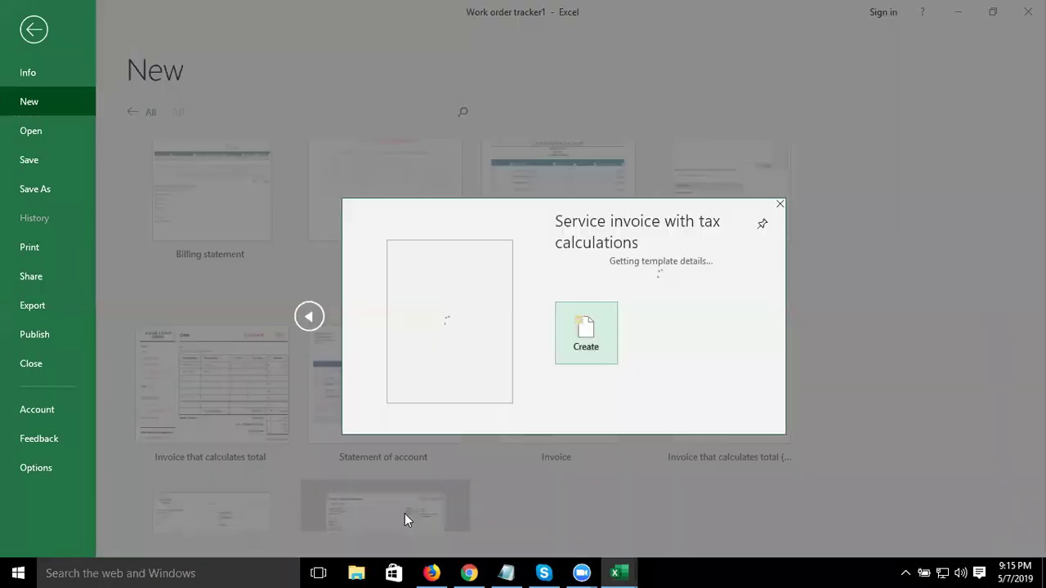
Create a Service invoice with tax calculations workbook, inspect cells B1–B3, then close it.
click(605, 351)
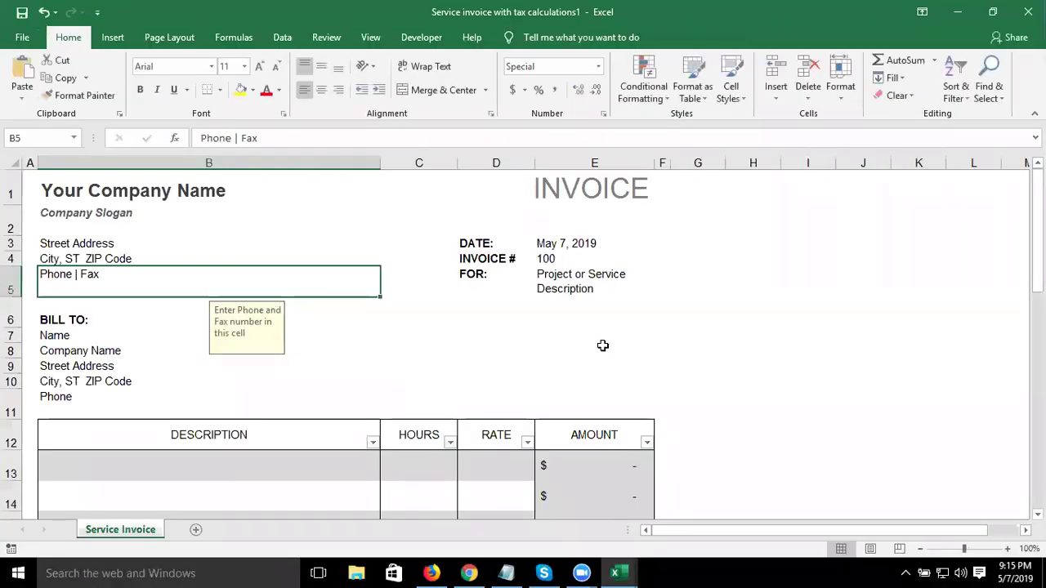
click(94, 199)
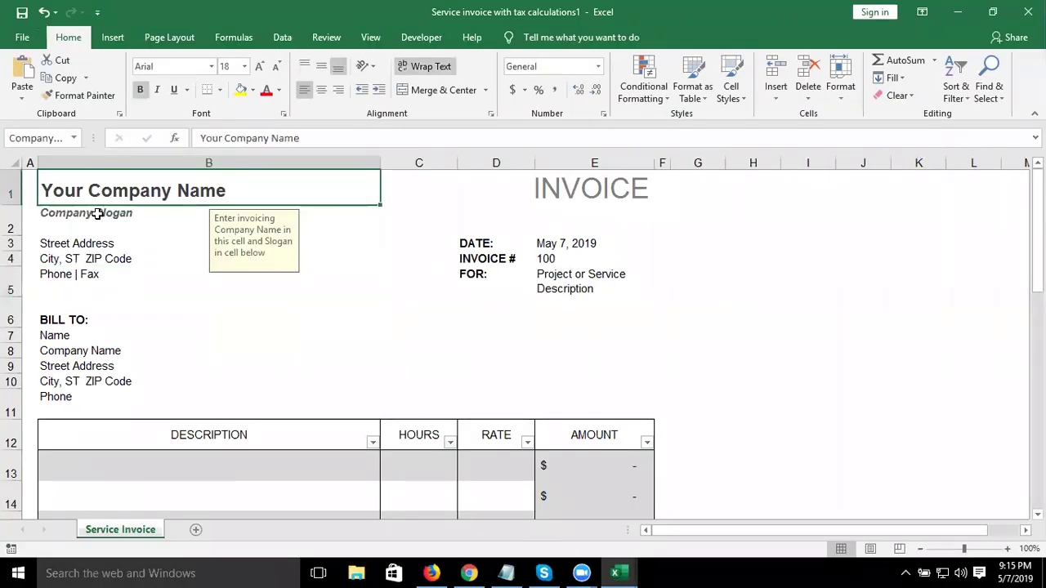
click(95, 214)
drag(79, 236, 82, 248)
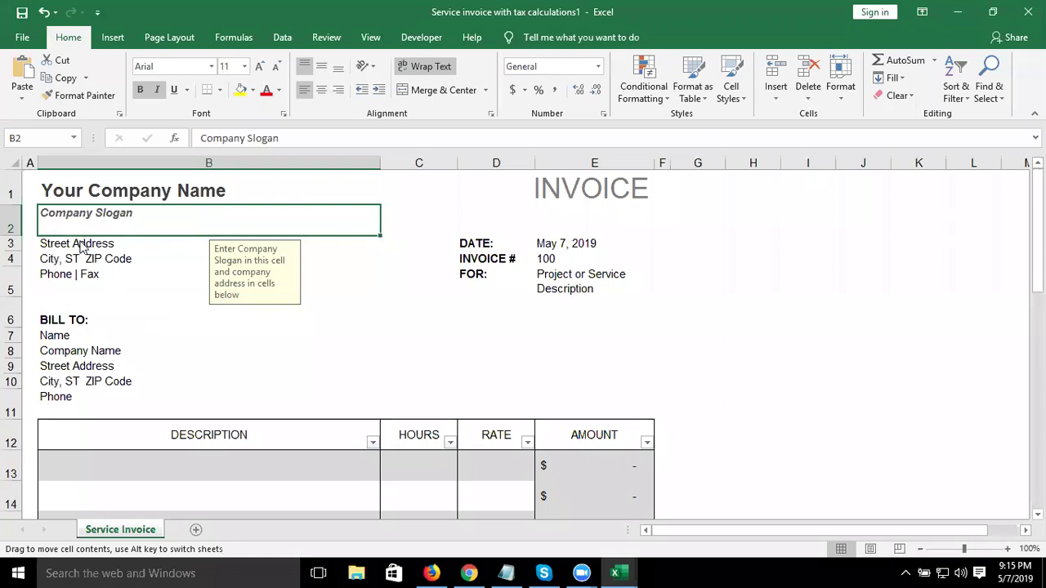
key(Escape)
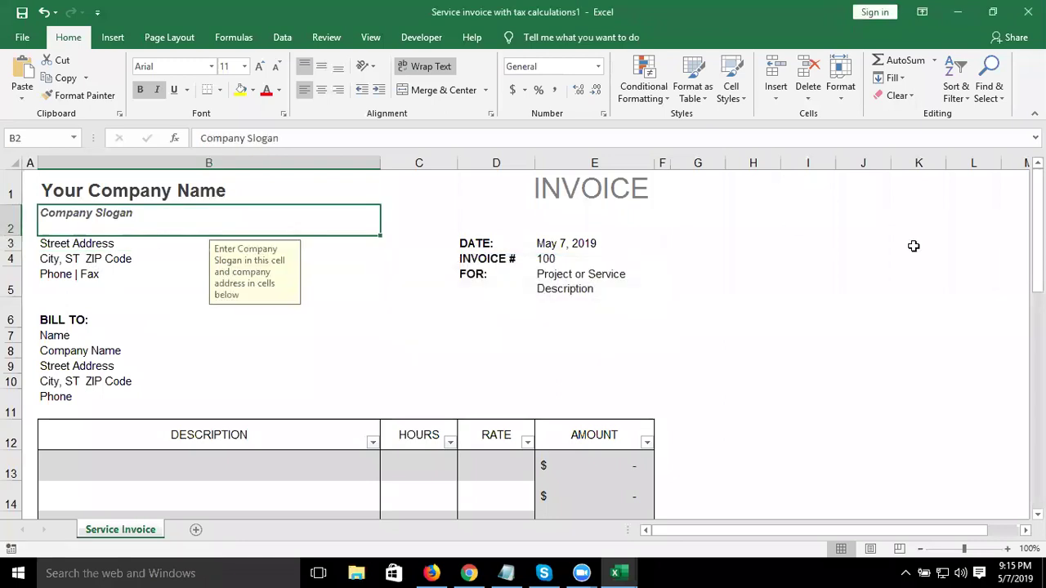
mouse_move(1036, 229)
mouse_down()
mouse_move(1036, 412)
mouse_move(1036, 229)
mouse_up()
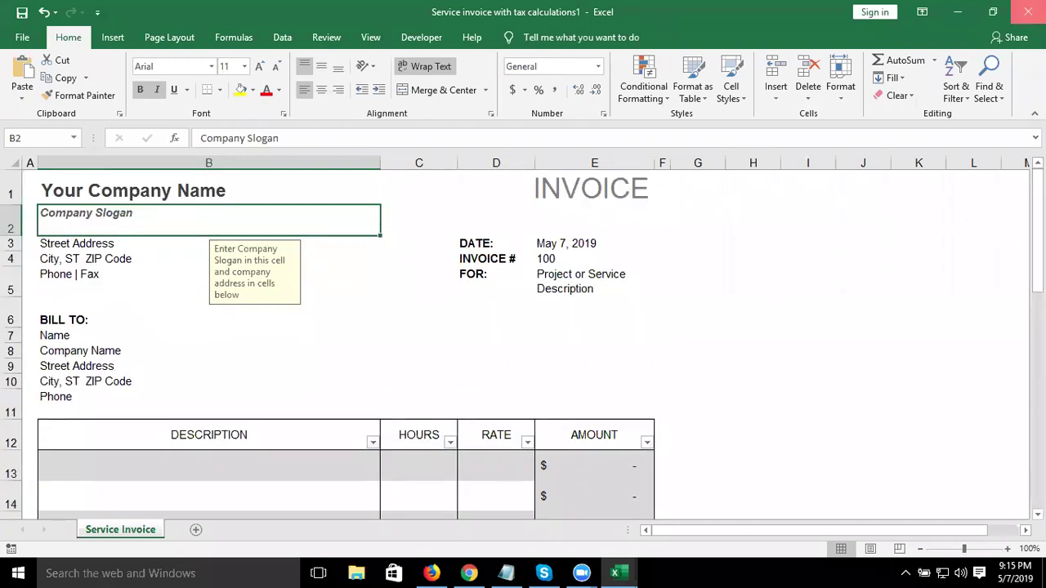
click(1028, 12)
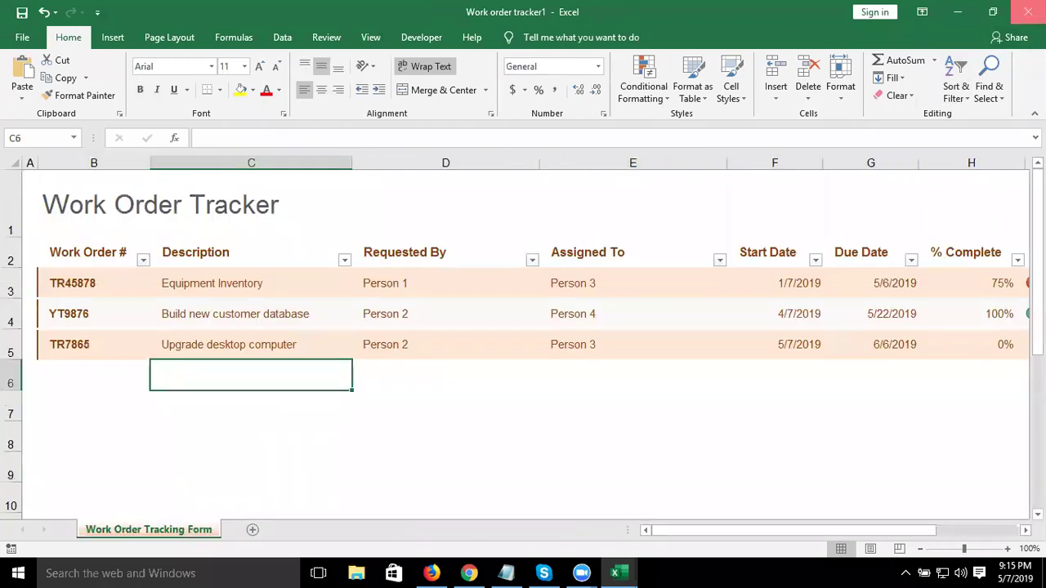
Close Work order tracker1 without saving and start blank workbook Book2 with Ctrl+N.
click(1028, 12)
click(543, 314)
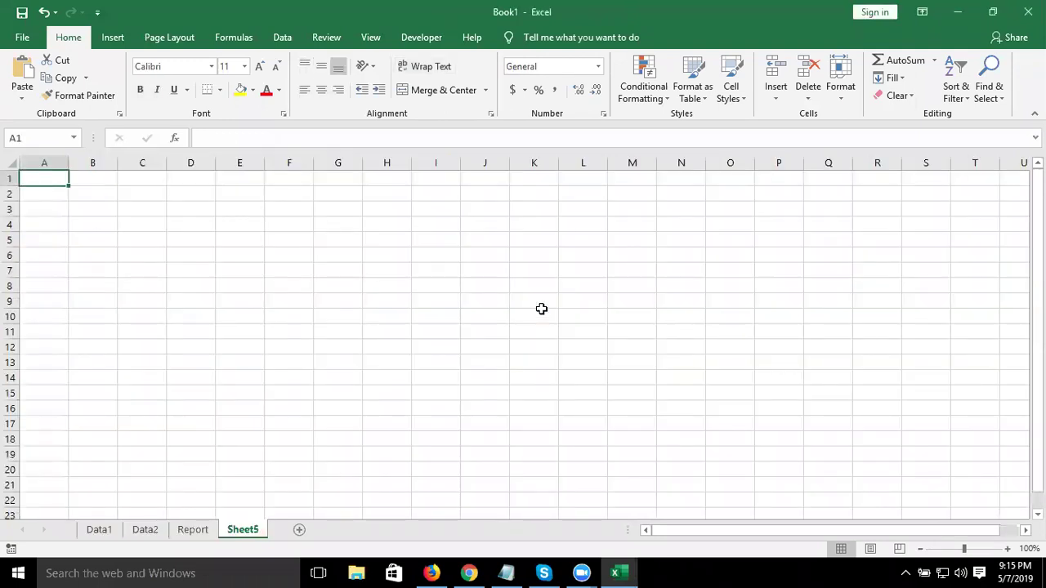
key(ctrl+n)
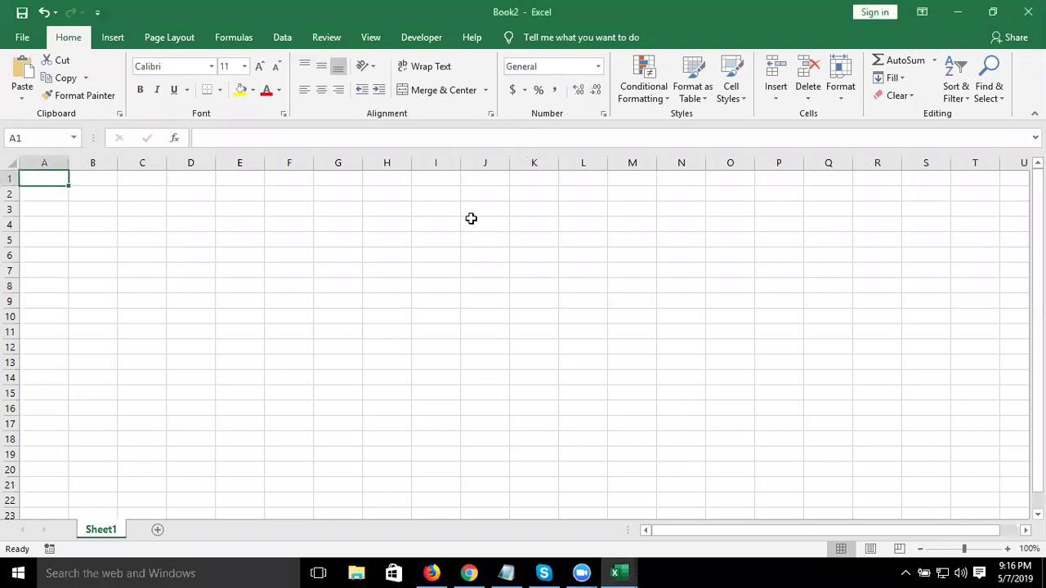
Select cells in Book2's empty Sheet1, finishing on cell A1.
click(307, 224)
click(82, 195)
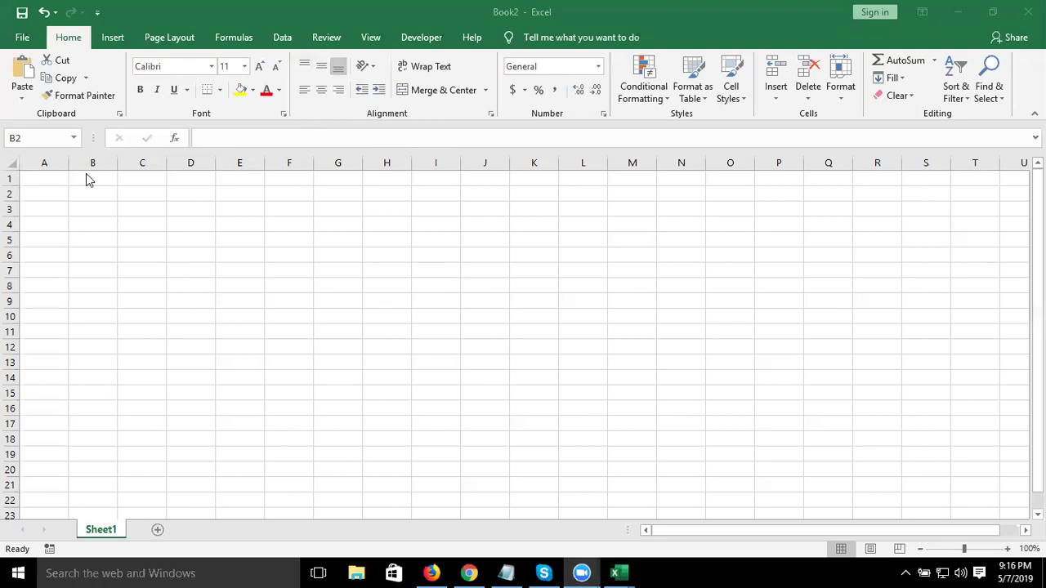
click(53, 178)
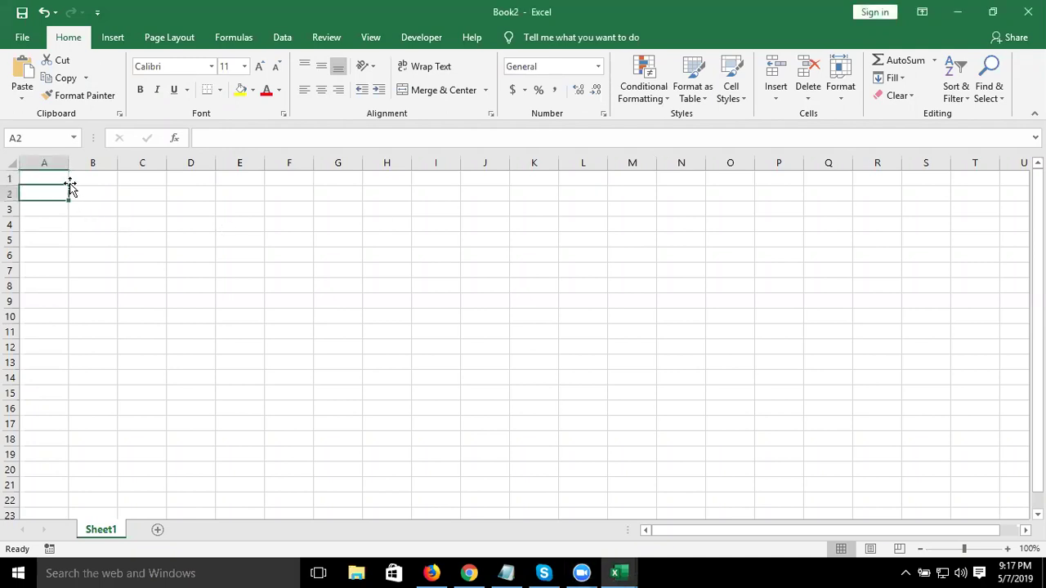
Select the A1:J3 block and merge and centre it.
drag(71, 184, 69, 183)
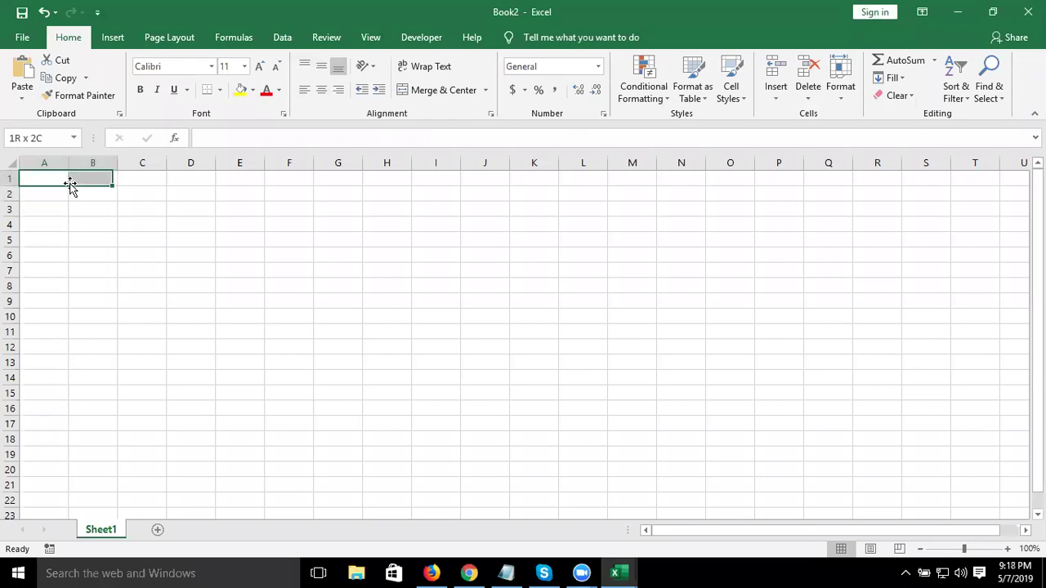
click(71, 184)
key(shift+Right)
key(shift+Right)
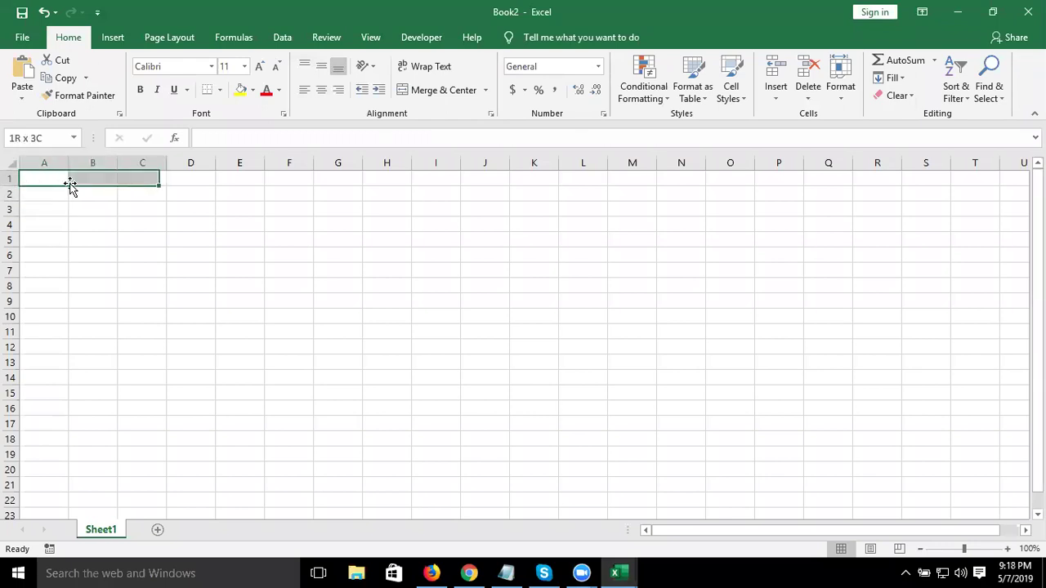
key(shift+Right)
key(shift+Right)
key(shift+Right)
key(shift+Right)
key(shift+Right)
key(shift+Right)
key(shift+Right)
key(shift+Down)
key(shift+Down)
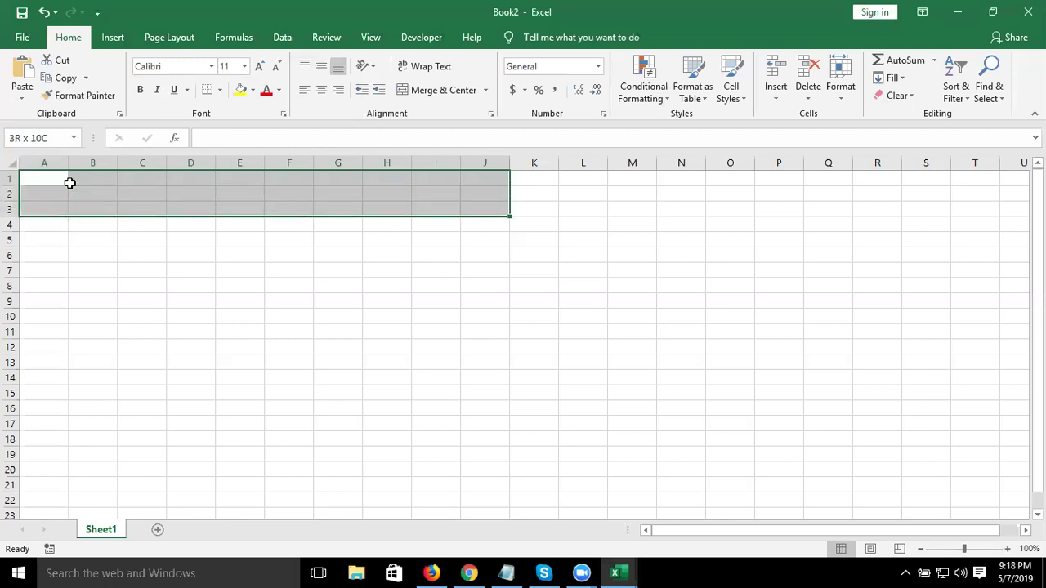
click(441, 92)
Enter the title 'Daily Sales Tracker' in the merged cell.
text(Daily Sales Tracker)
key(Return)
key(Up)
key(Right)
key(Left)
Set the title to 48 pt and underline it.
click(260, 66)
click(260, 67)
click(260, 66)
click(260, 66)
click(260, 66)
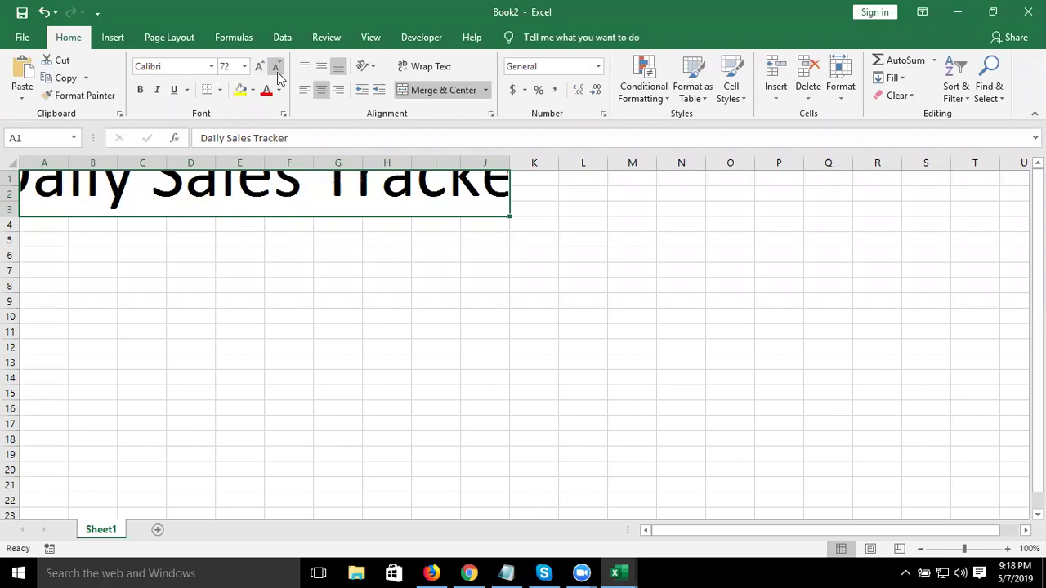
click(276, 69)
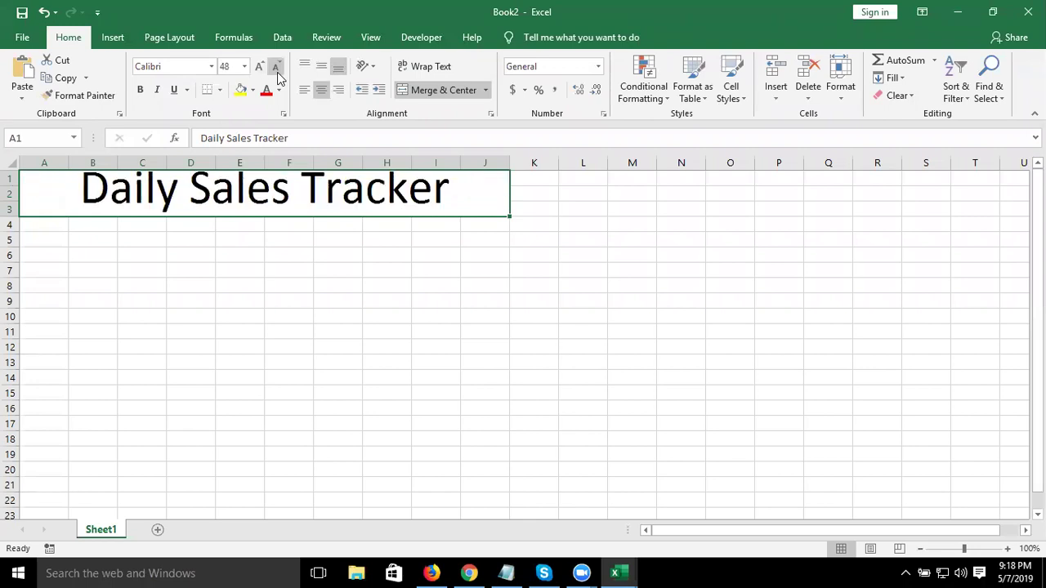
click(174, 91)
Type the label Date in A7 and Time in F7.
click(58, 265)
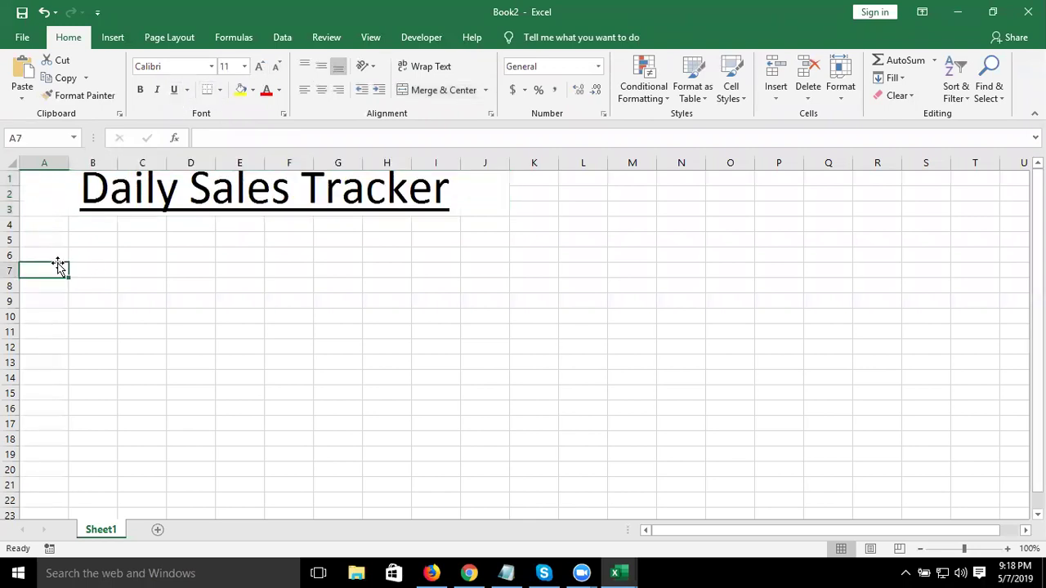
text(Date)
key(Tab)
key(Tab)
key(Tab)
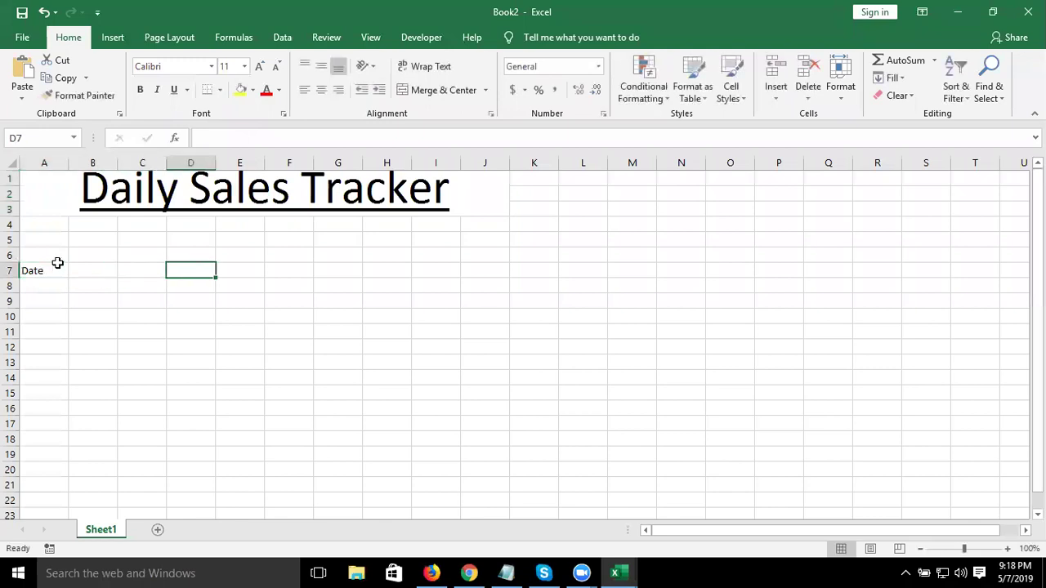
key(Tab)
key(Tab)
text(Time)
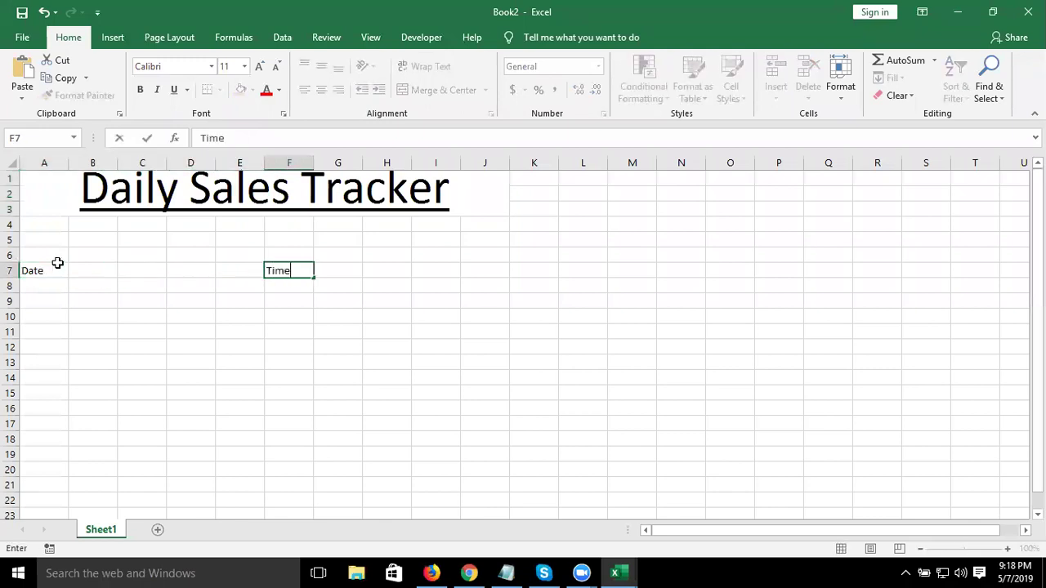
key(Return)
Add a bottom border under A7:B7, then select F7:G7 beside the Time label.
drag(53, 265, 78, 267)
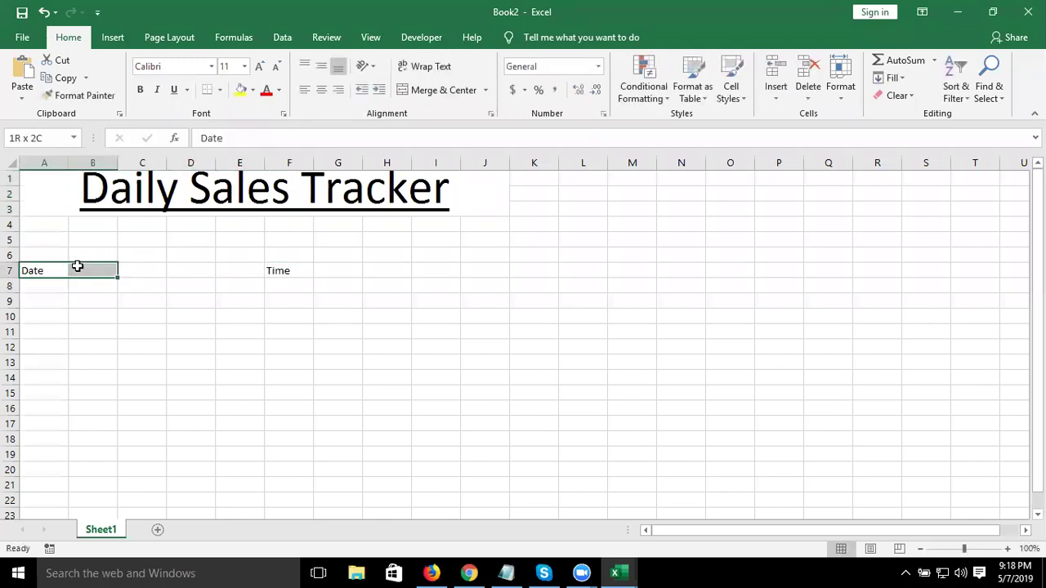
click(207, 90)
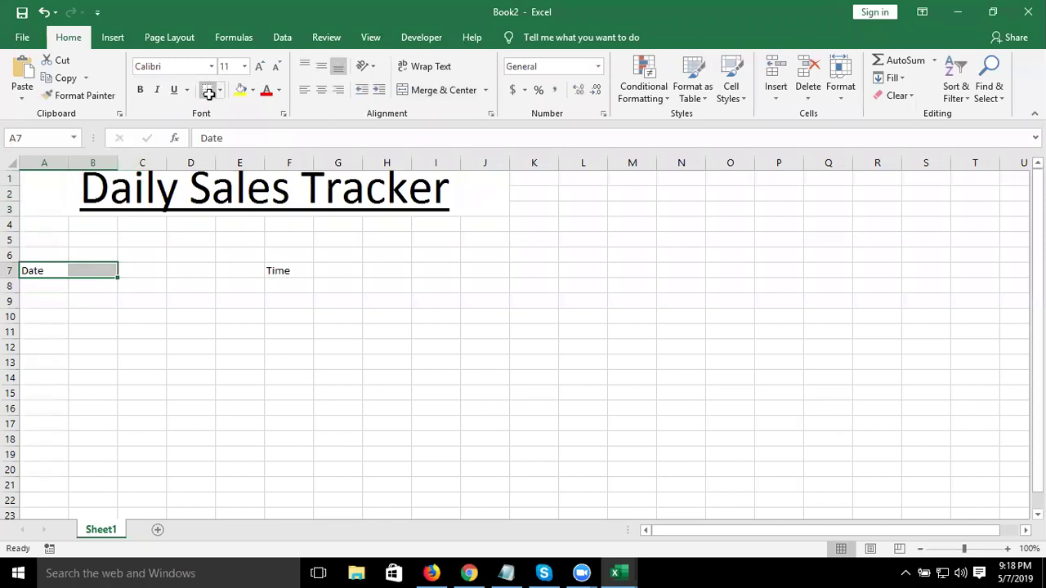
click(387, 326)
drag(306, 271, 333, 270)
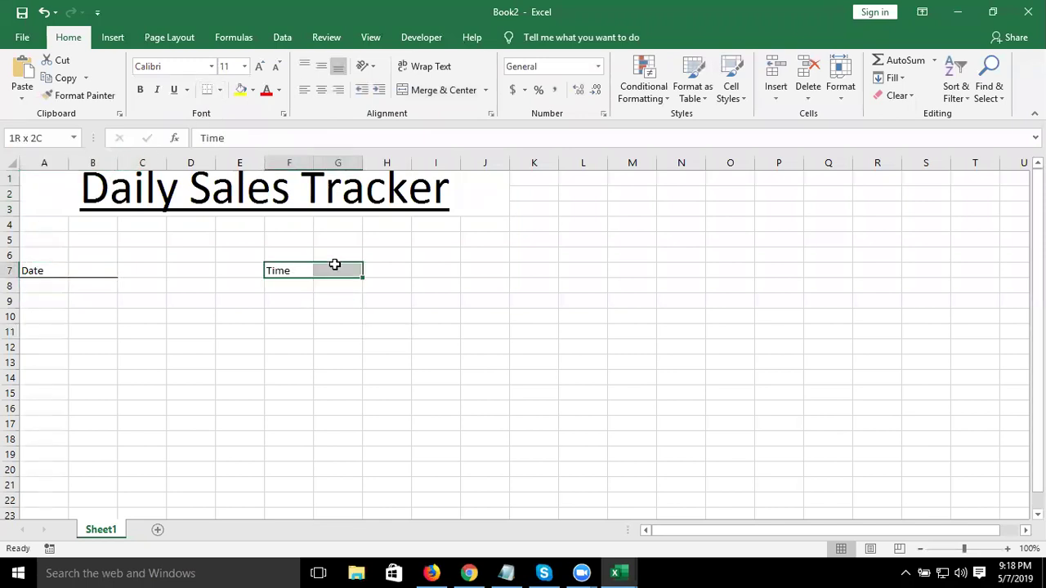
Bottom-border F7:G7 and enter headers Sr, Part., Dr, Cr, Balance across A11:E11.
click(206, 90)
click(61, 332)
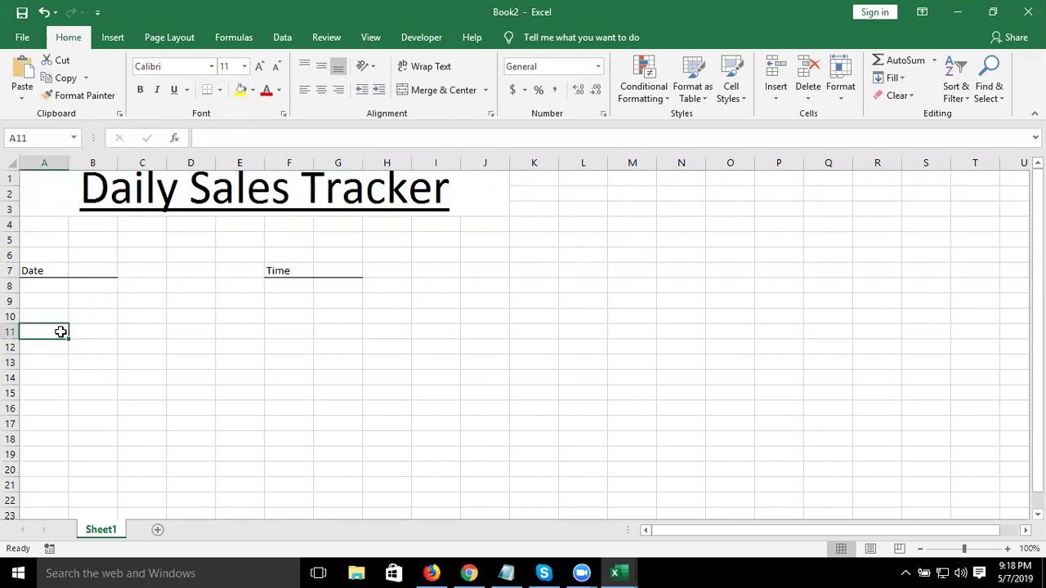
text(Sr)
key(Tab)
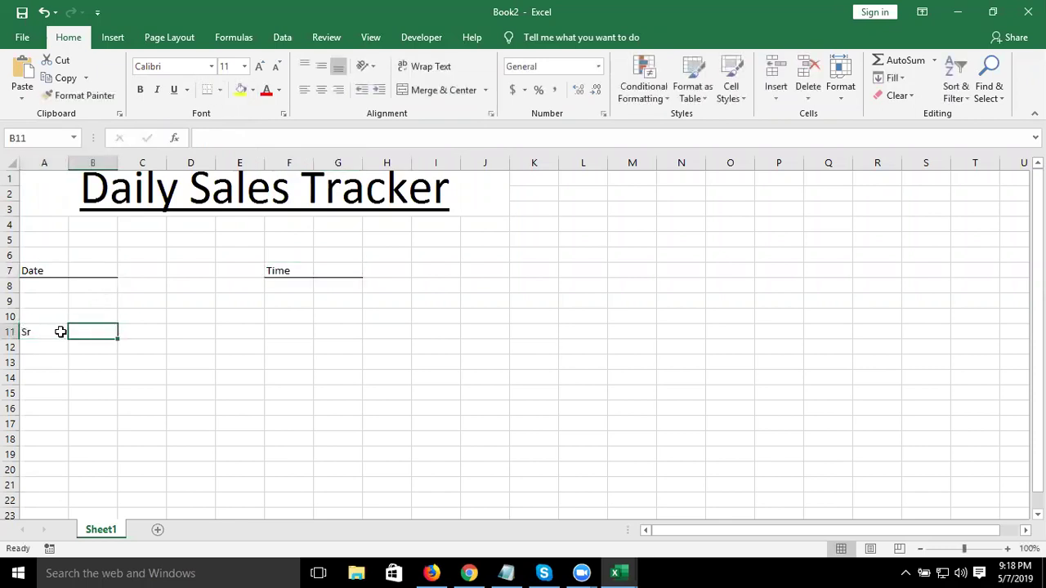
text(Part.)
key(Tab)
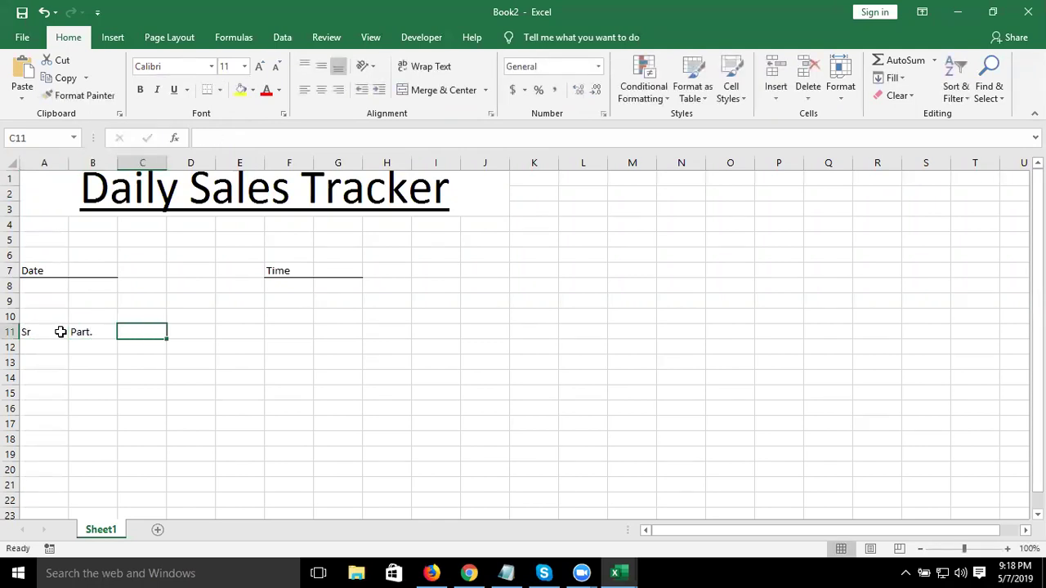
text(Dr)
key(Tab)
text(Cr)
key(Tab)
text(Bala)
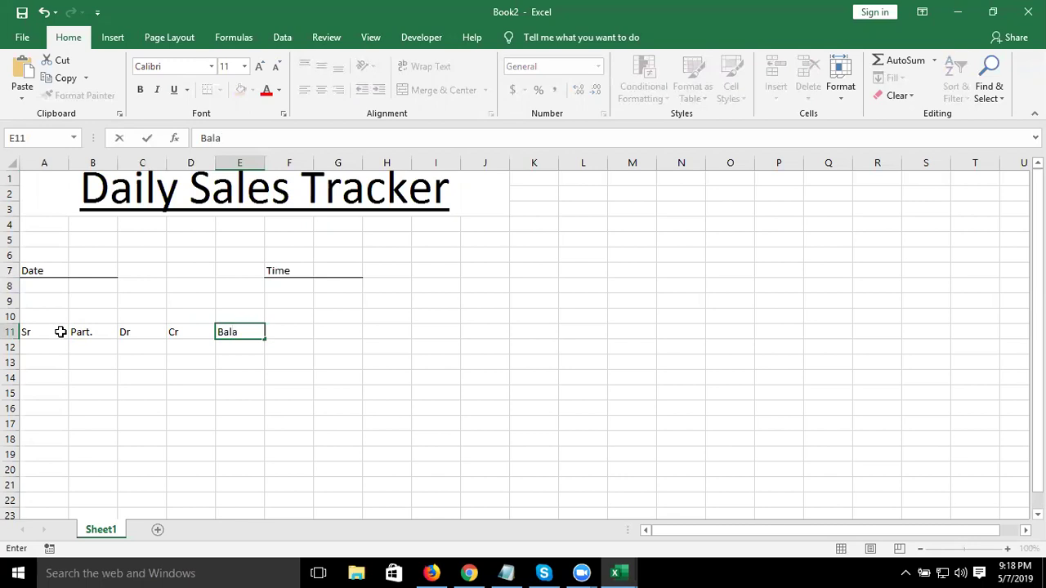
text(nce)
key(Return)
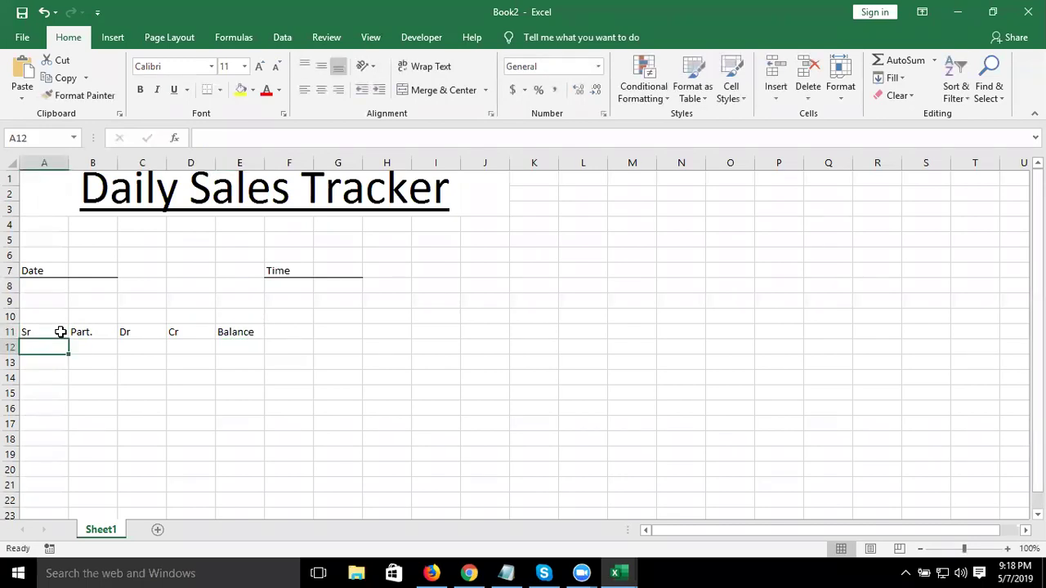
Select the table range A11:E22.
click(61, 332)
key(shift+Right)
key(shift+Right)
key(shift+Right)
key(shift+Right)
key(shift+Down)
key(shift+Down)
key(shift+Down)
key(shift+Down)
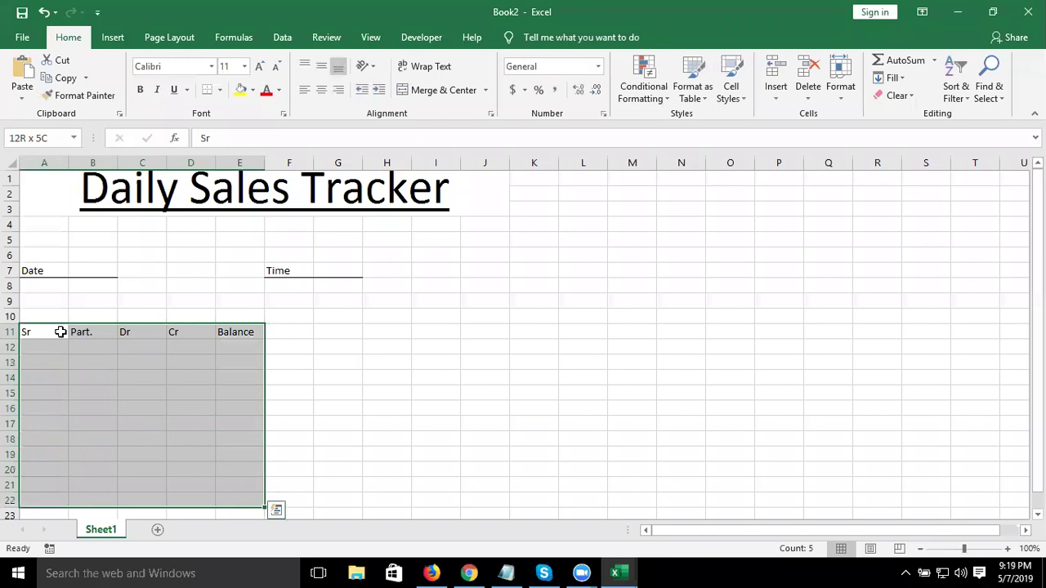
Apply All Borders to the A11:E22 table.
click(220, 90)
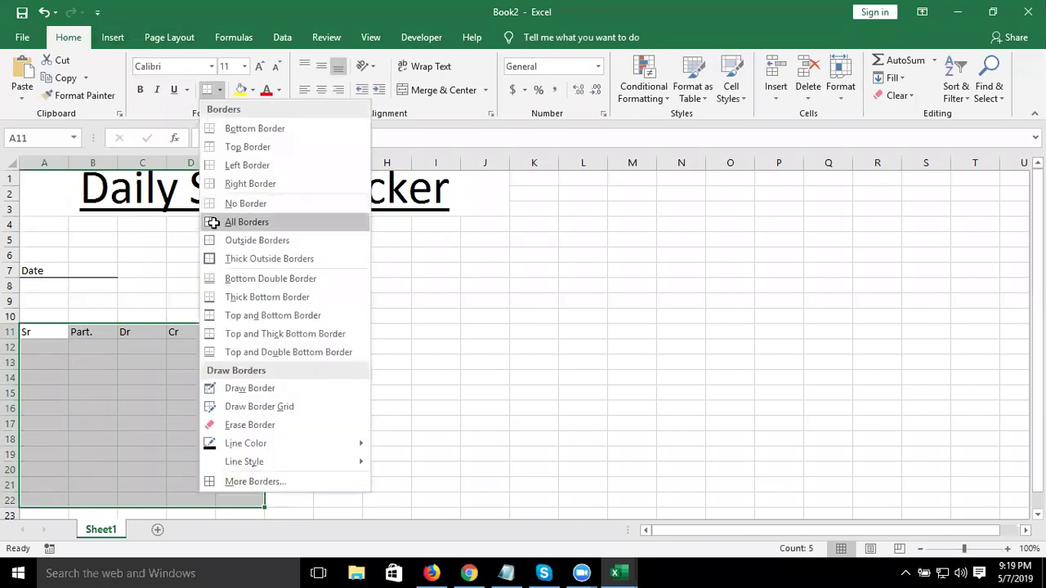
click(212, 222)
click(48, 502)
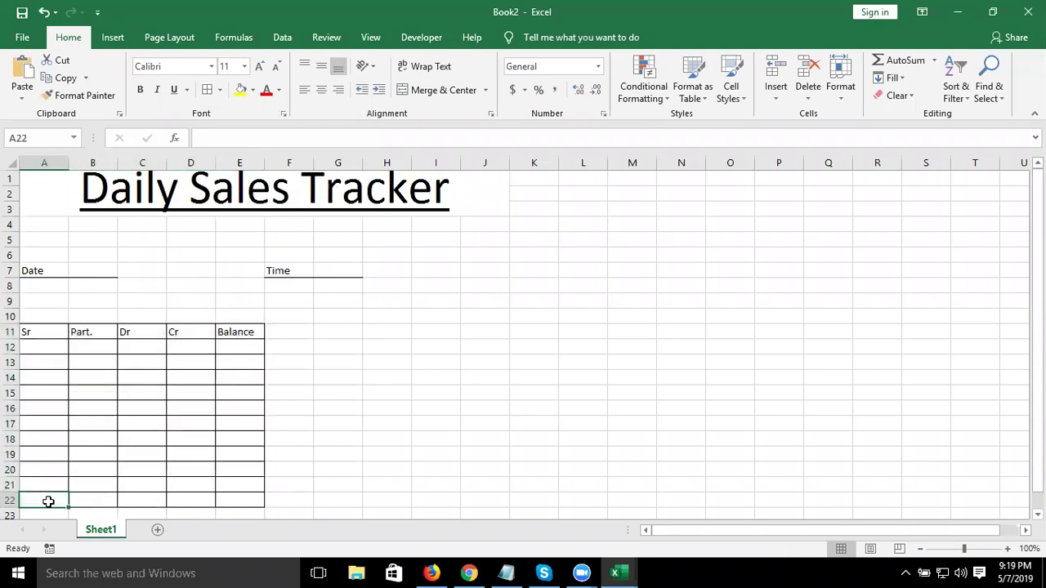
Enter the label Total in A23, then return up to the title cell.
key(Down)
text(Total)
key(Tab)
key(Tab)
key(Tab)
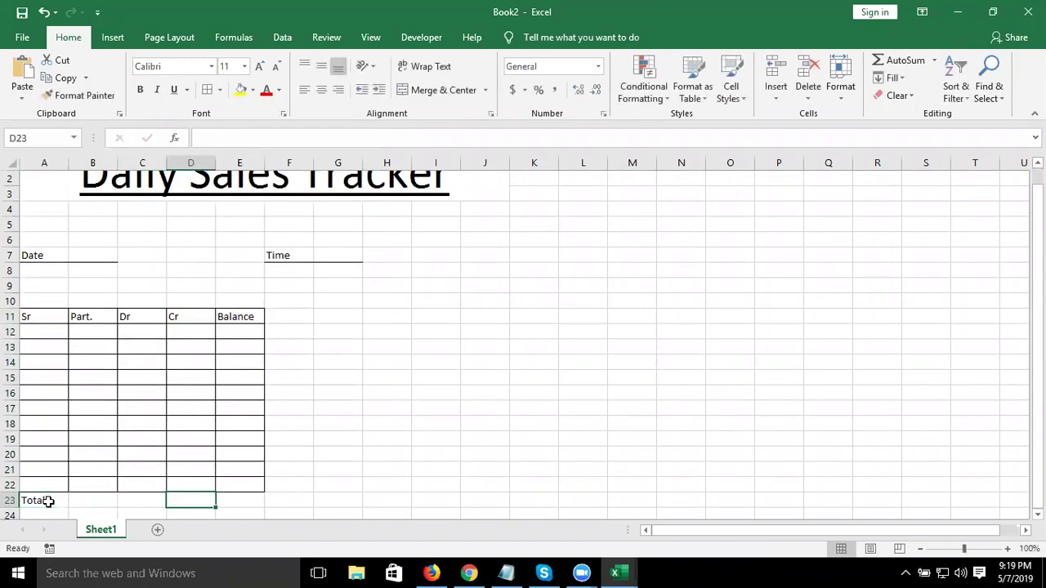
key(Down)
scroll(48, 501, down, 1)
key(Down)
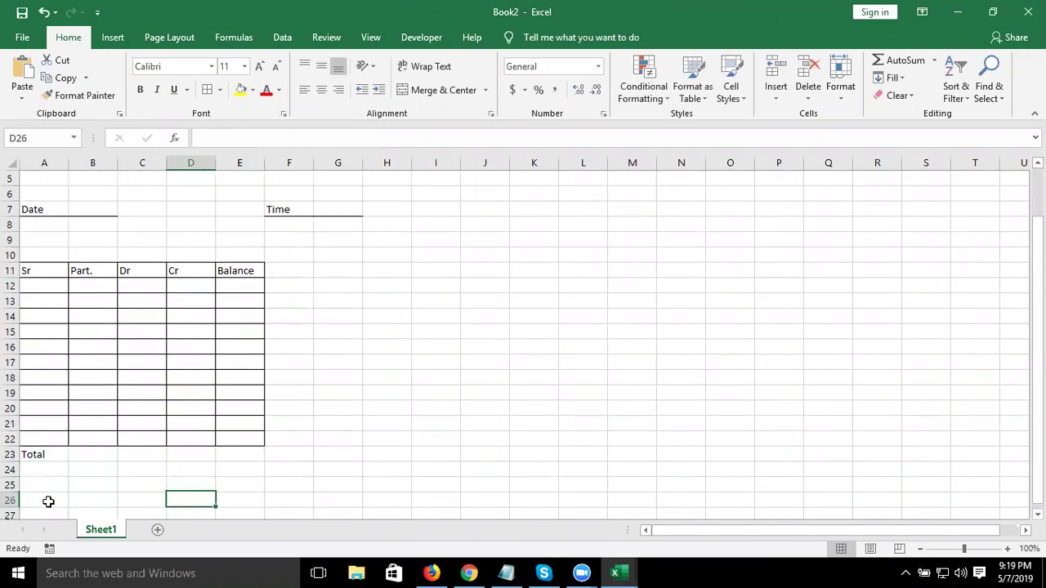
key(Left)
key(Left)
key(Up)
key(Up)
key(Up)
key(Up)
key(Up)
key(Up)
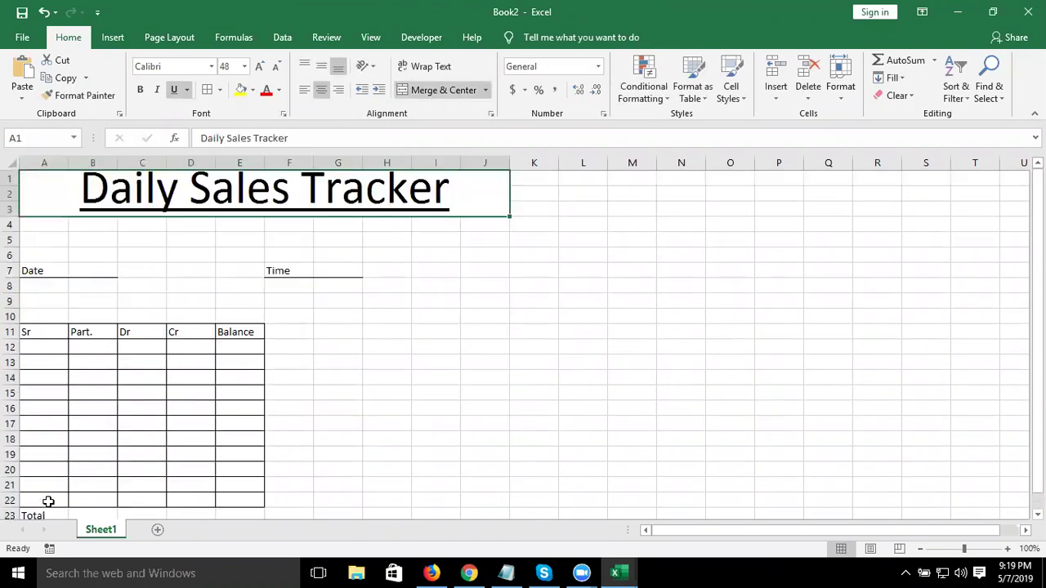
Turn off Gridlines View on the Page Layout tab.
click(250, 293)
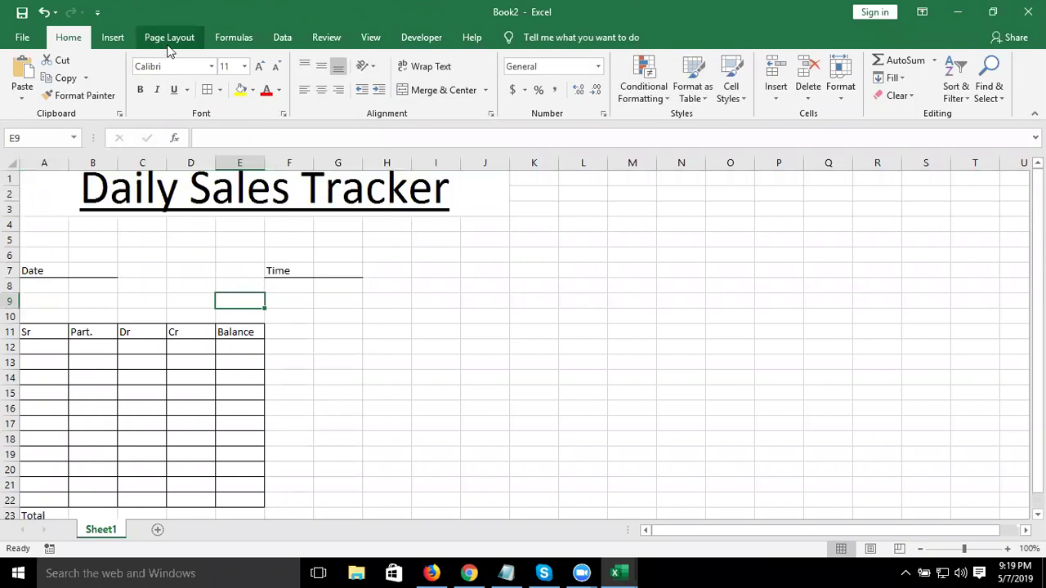
click(169, 39)
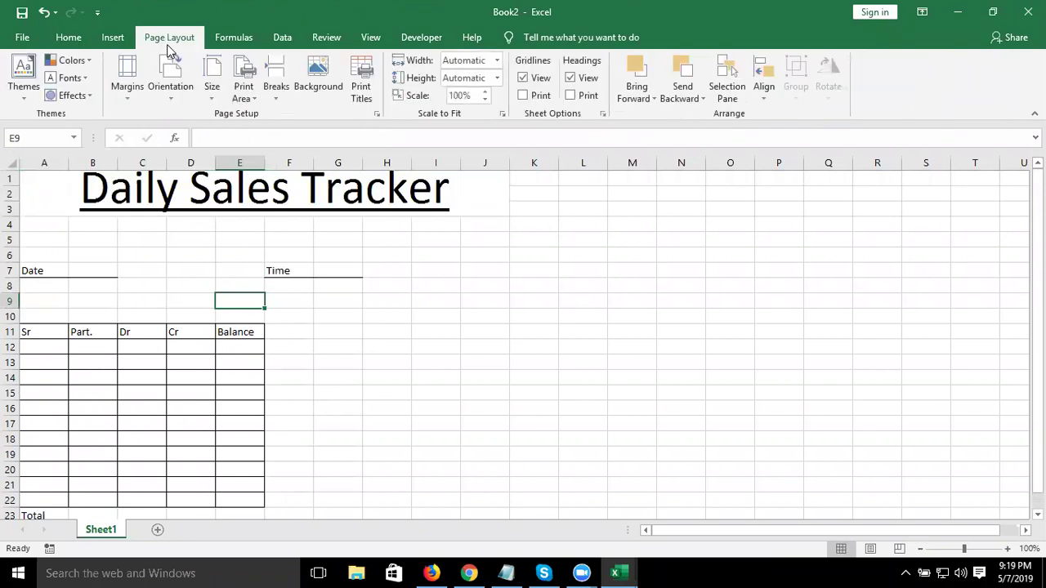
click(527, 80)
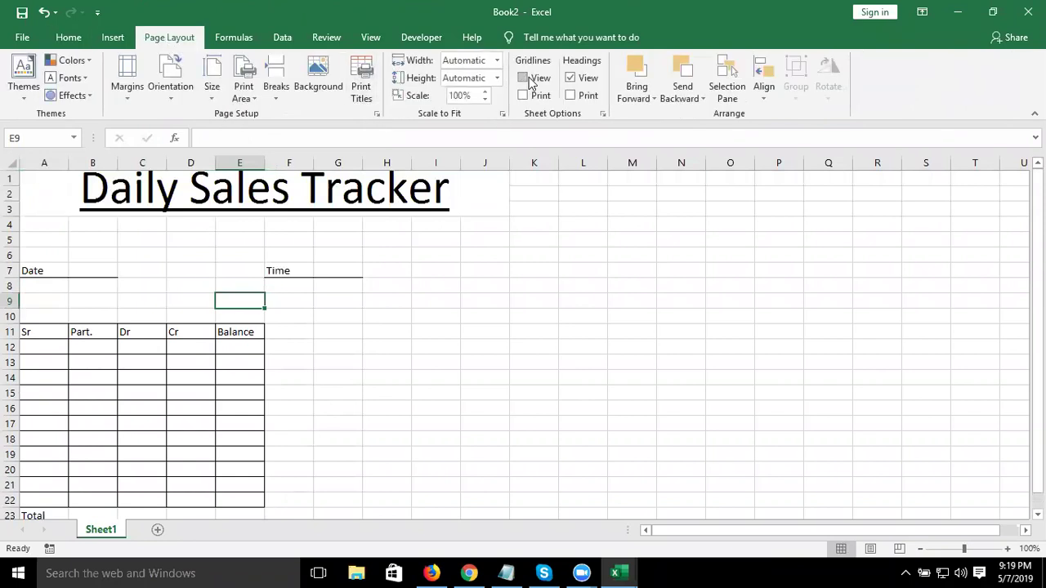
click(474, 238)
Check the cells beside the Date and Time labels and select the table rows A12:E21.
click(52, 348)
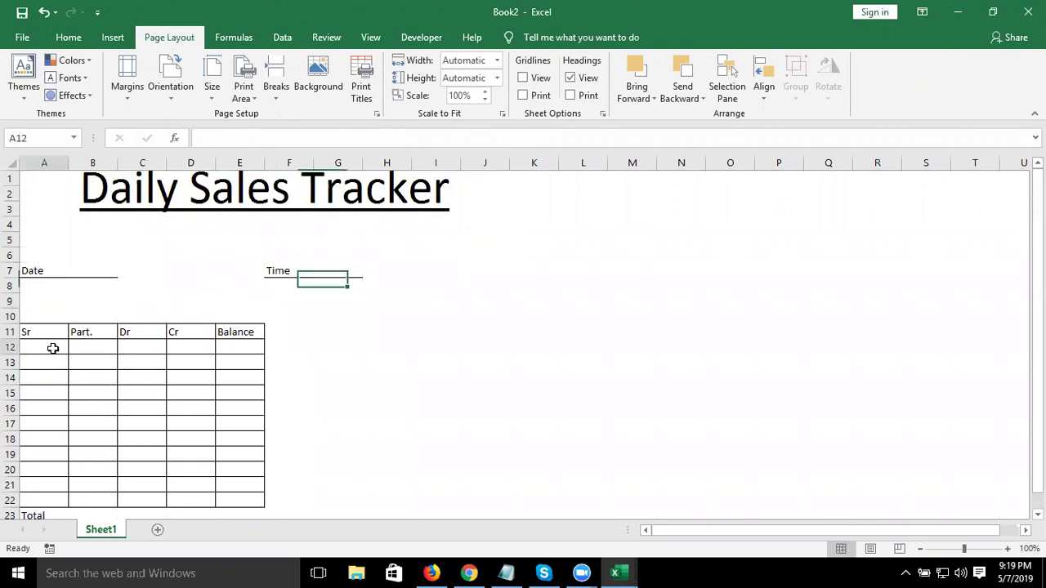
click(80, 266)
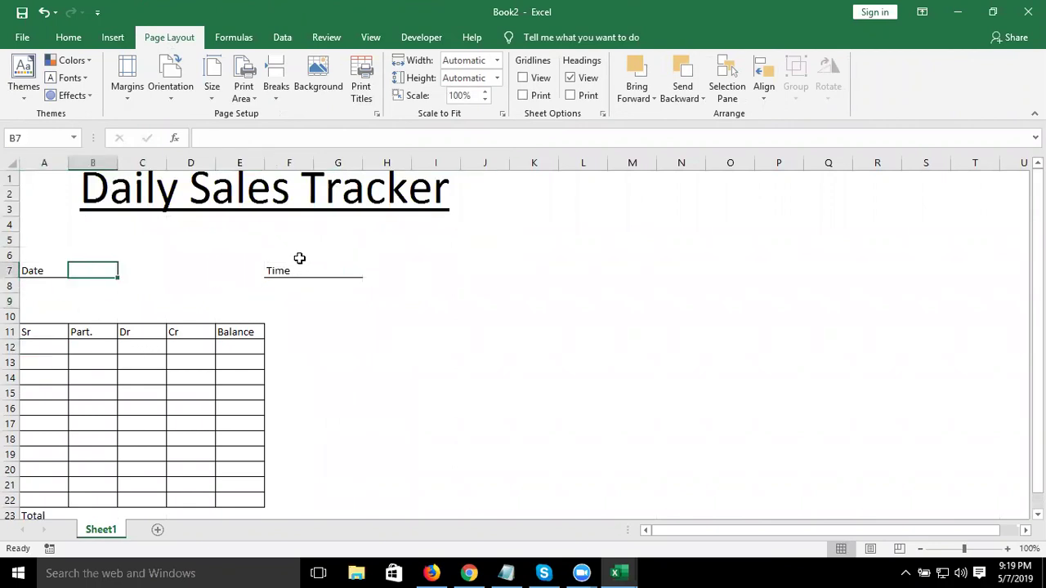
click(305, 268)
click(323, 268)
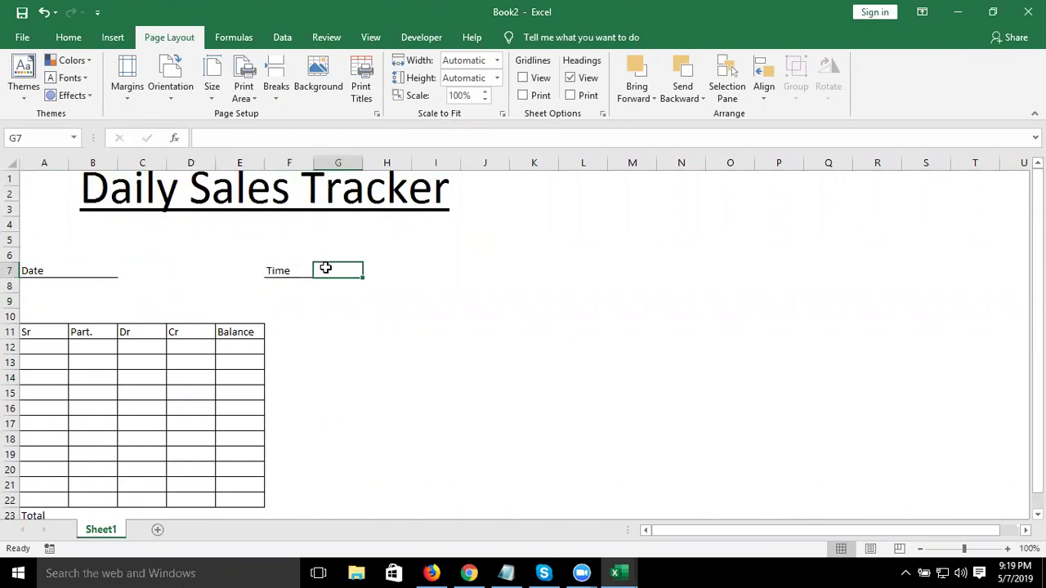
click(49, 347)
drag(50, 347, 234, 491)
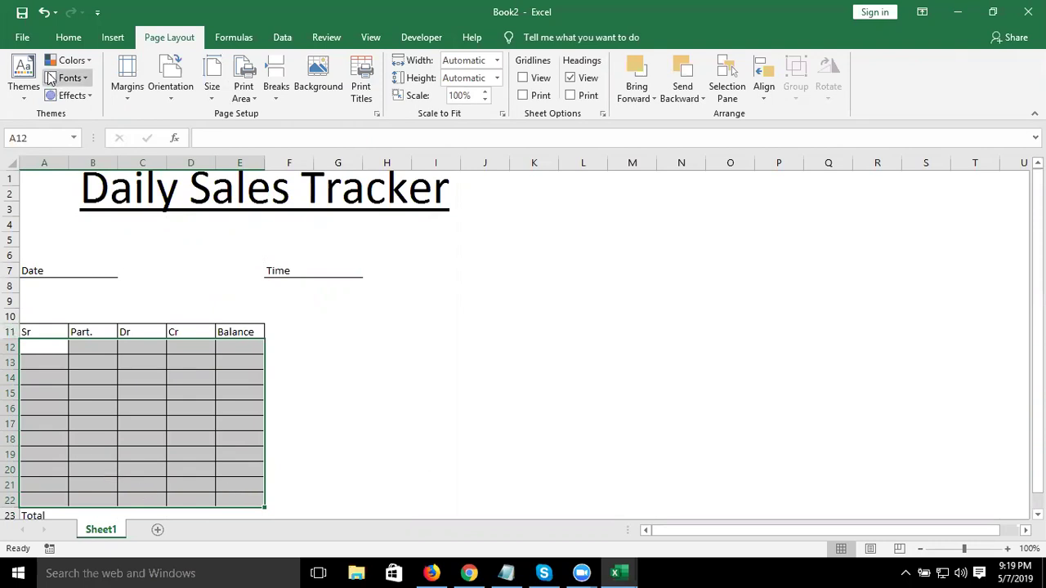
Save the workbook as an Excel Template named Cash in the Desktop folder.
click(25, 37)
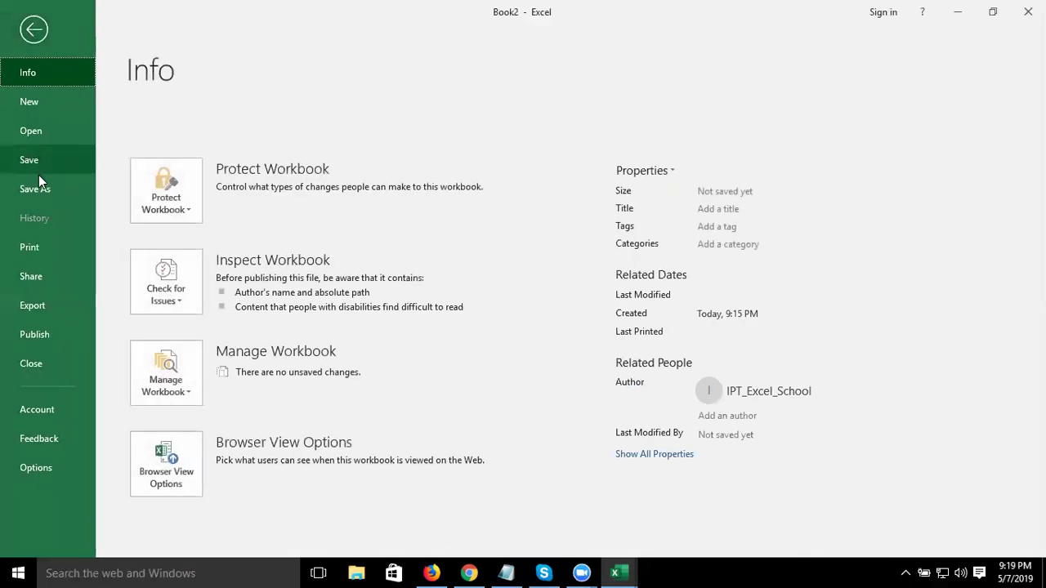
click(38, 185)
click(198, 284)
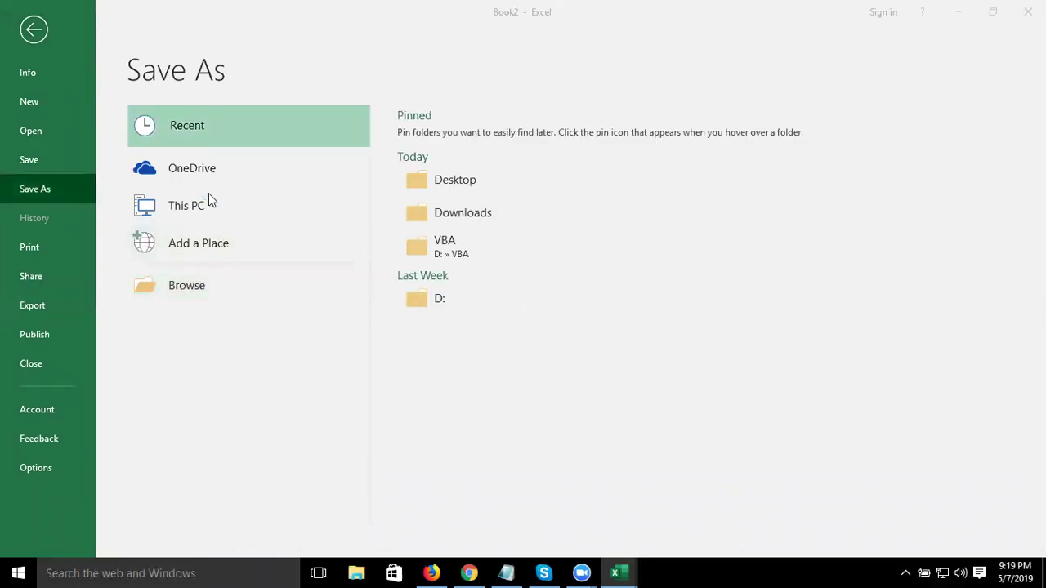
click(64, 109)
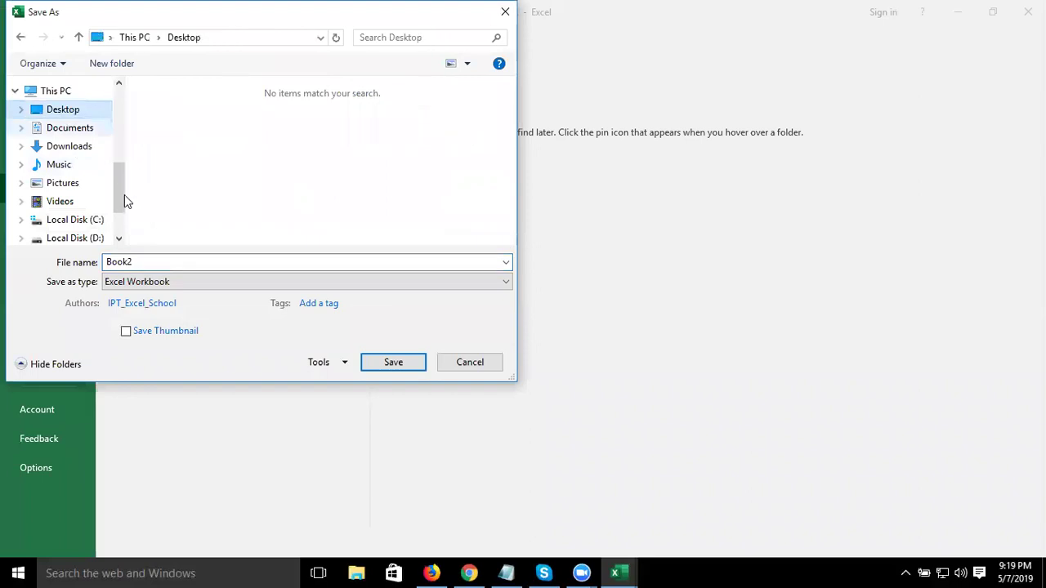
double_click(133, 261)
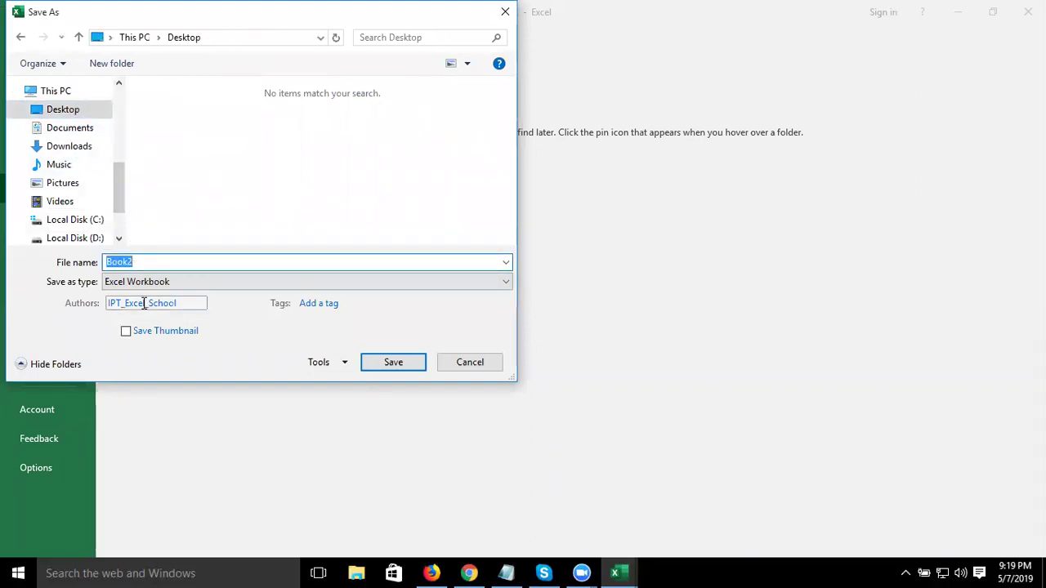
click(146, 282)
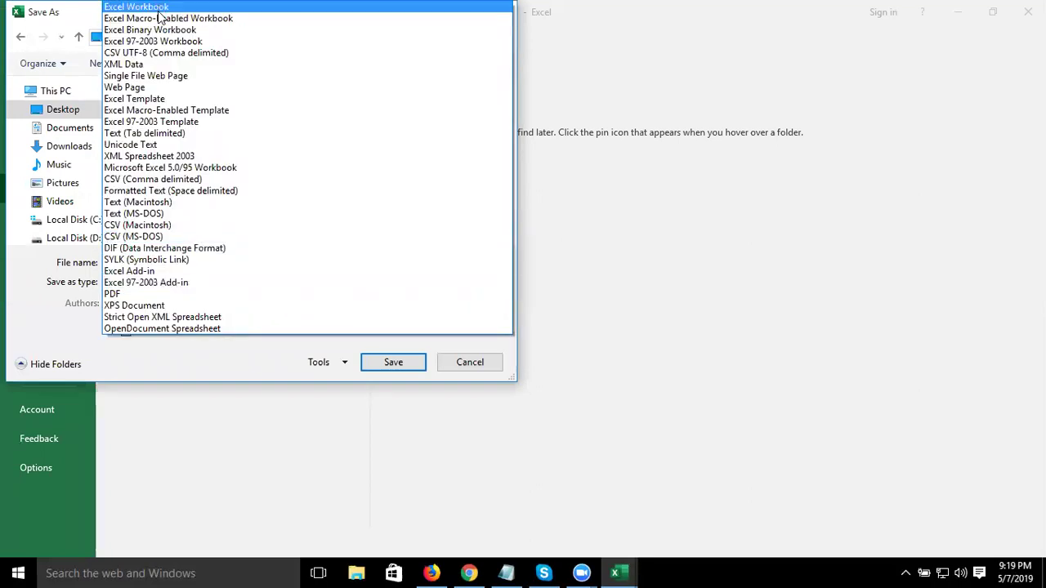
click(155, 102)
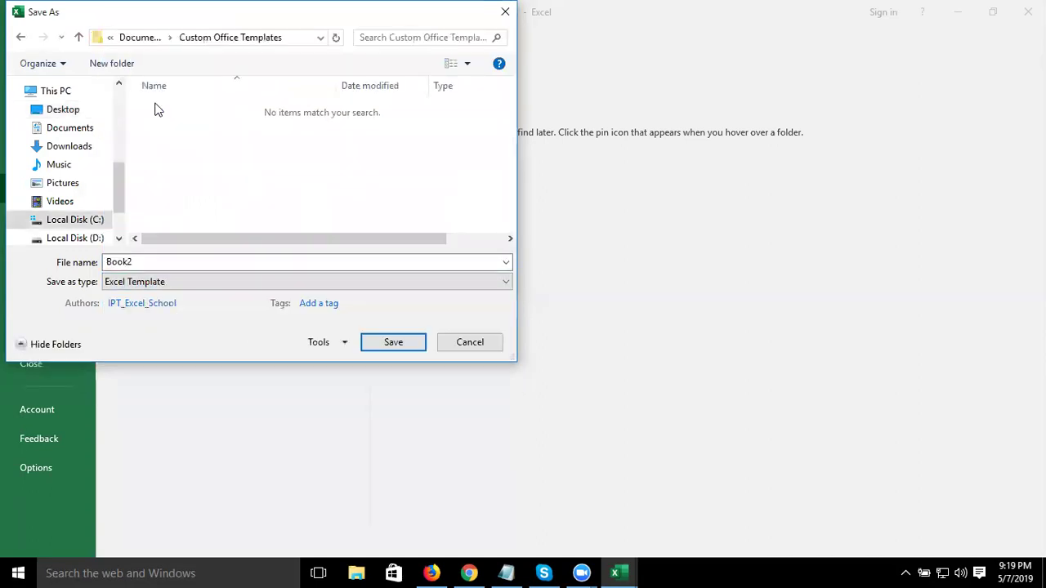
click(70, 113)
double_click(129, 262)
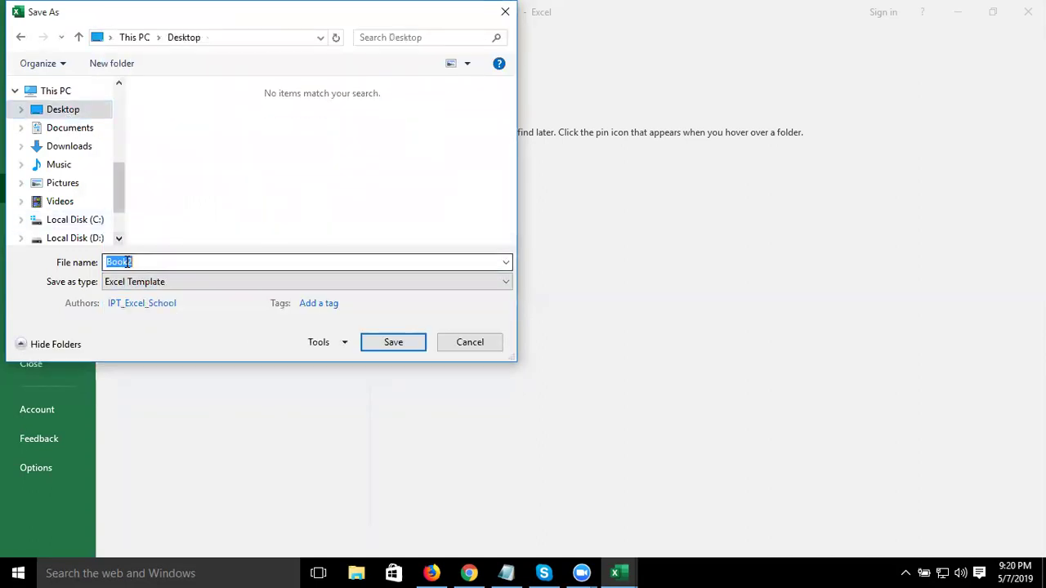
text(Cas)
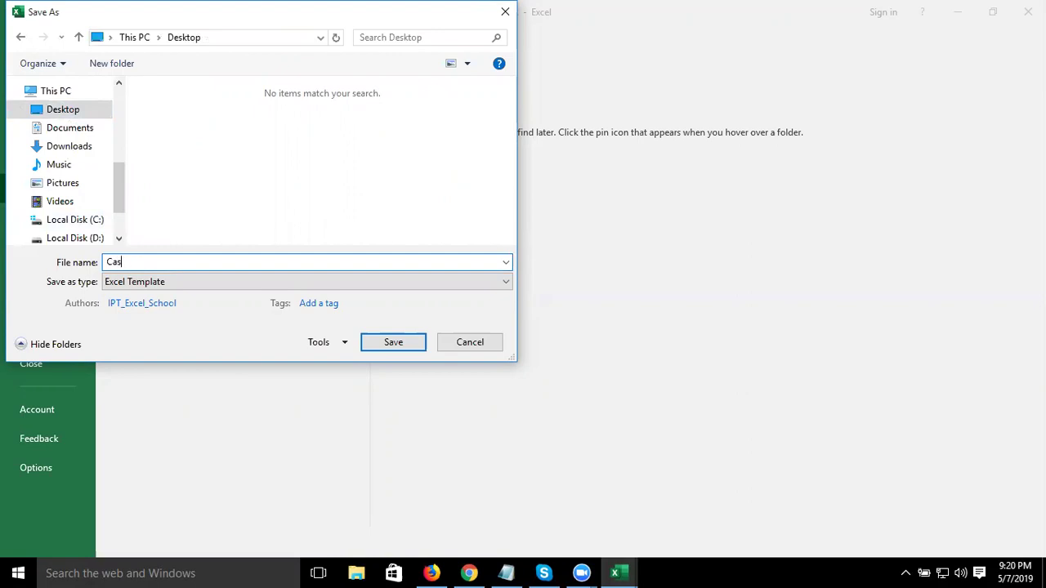
text(h)
click(387, 343)
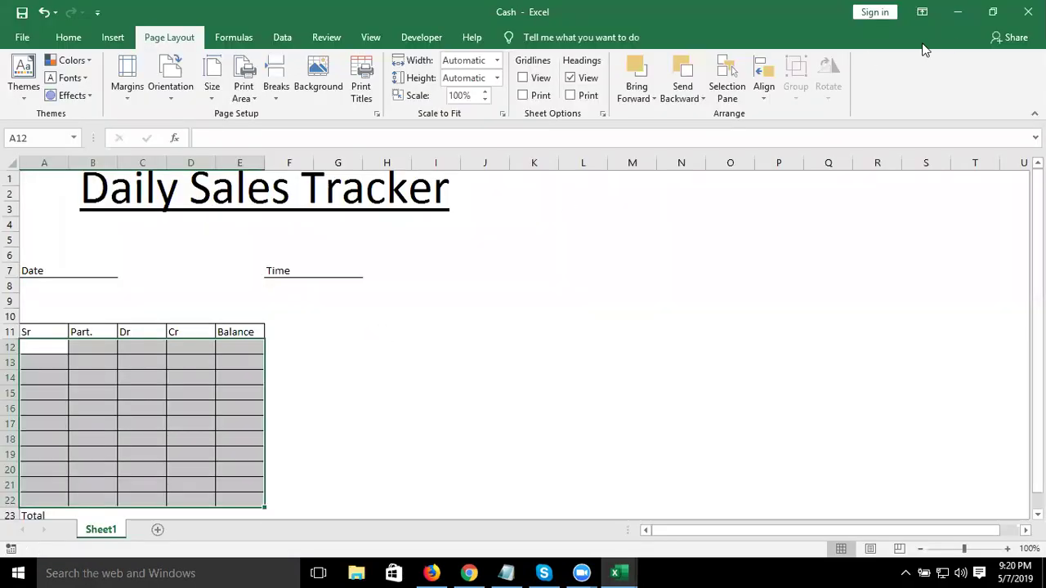
Close the Cash and Book1 windows and move the Cash icon on the desktop.
click(1028, 12)
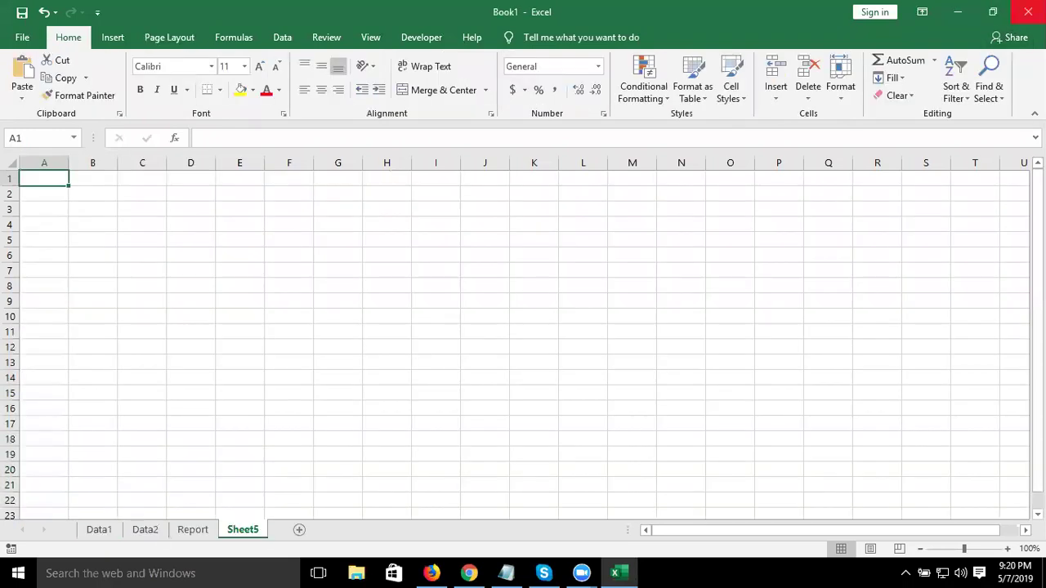
click(1028, 12)
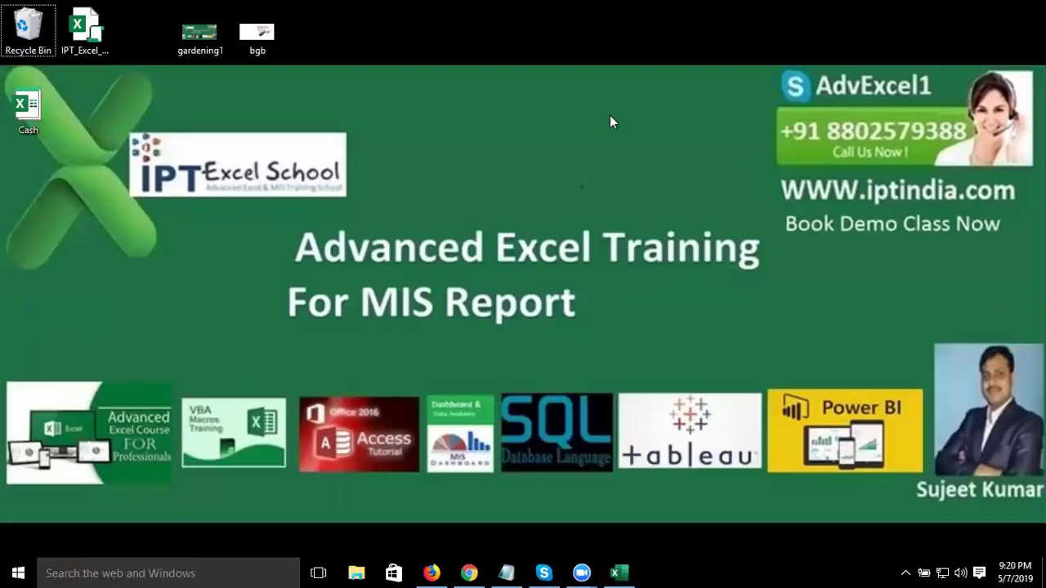
click(37, 119)
mouse_move(36, 119)
mouse_down()
mouse_move(286, 104)
mouse_move(217, 90)
mouse_up()
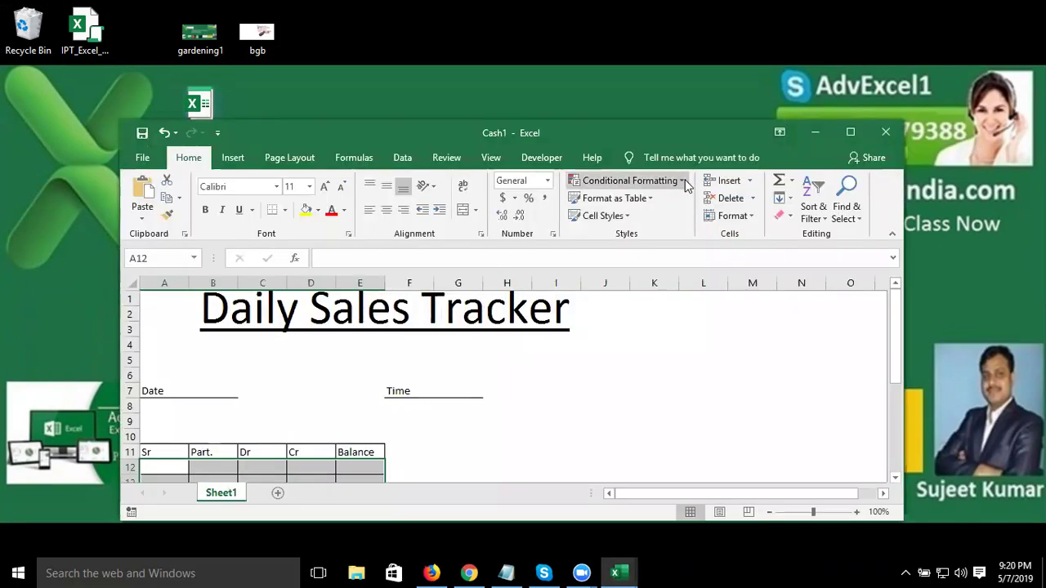
Maximize Cash1, clear the table selection, and close the workbook.
click(850, 131)
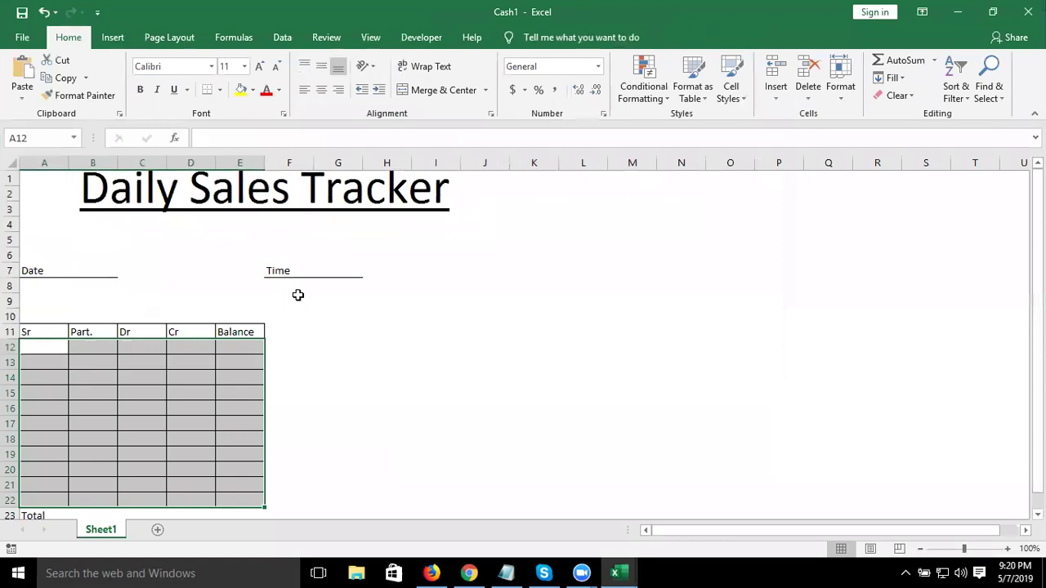
click(158, 362)
click(325, 314)
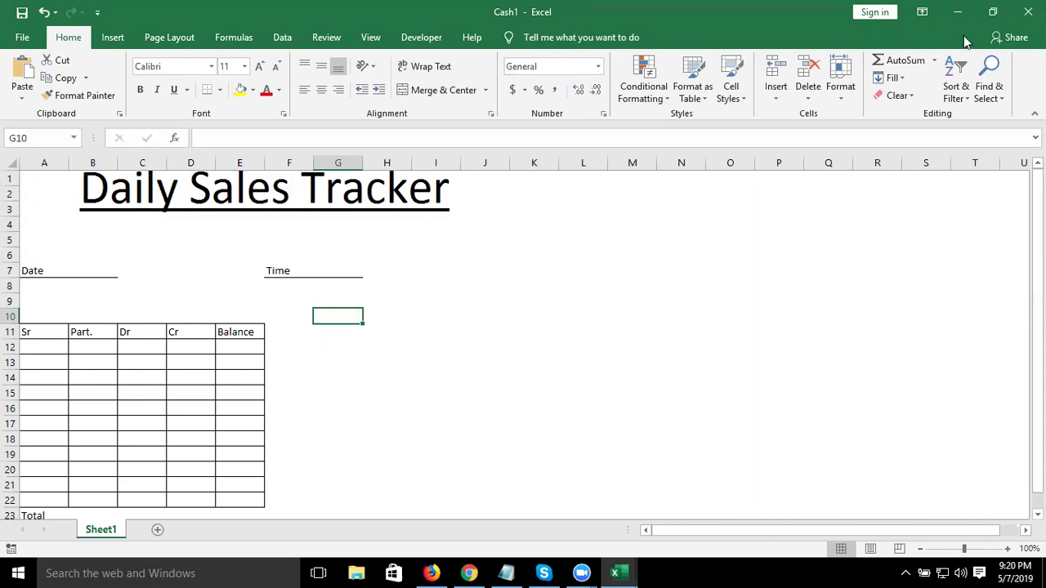
click(1028, 11)
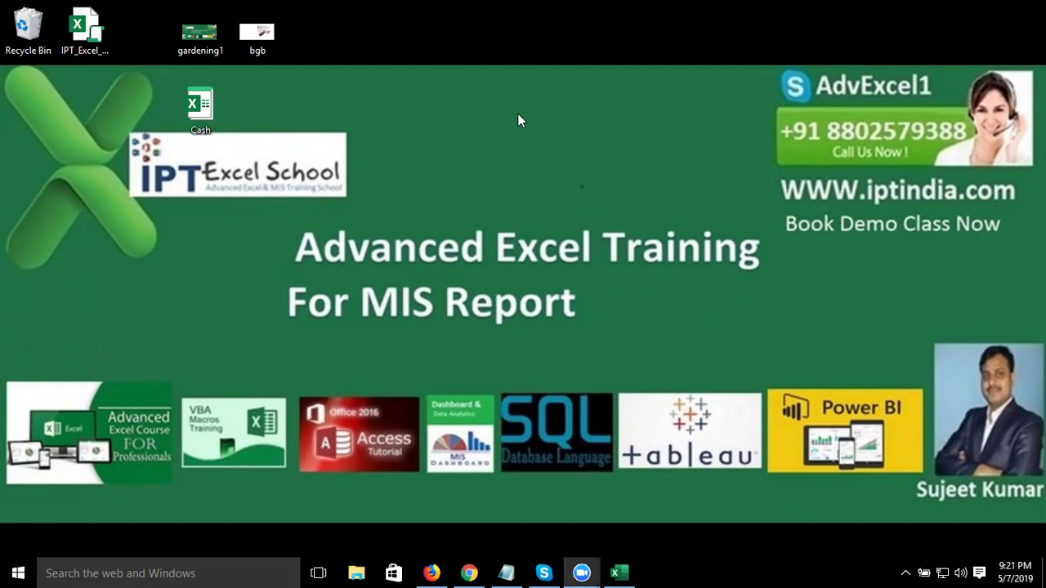
Open Cash1 from the Cash template, put today's date 5/7/2019 in B7, and save.
double_click(201, 110)
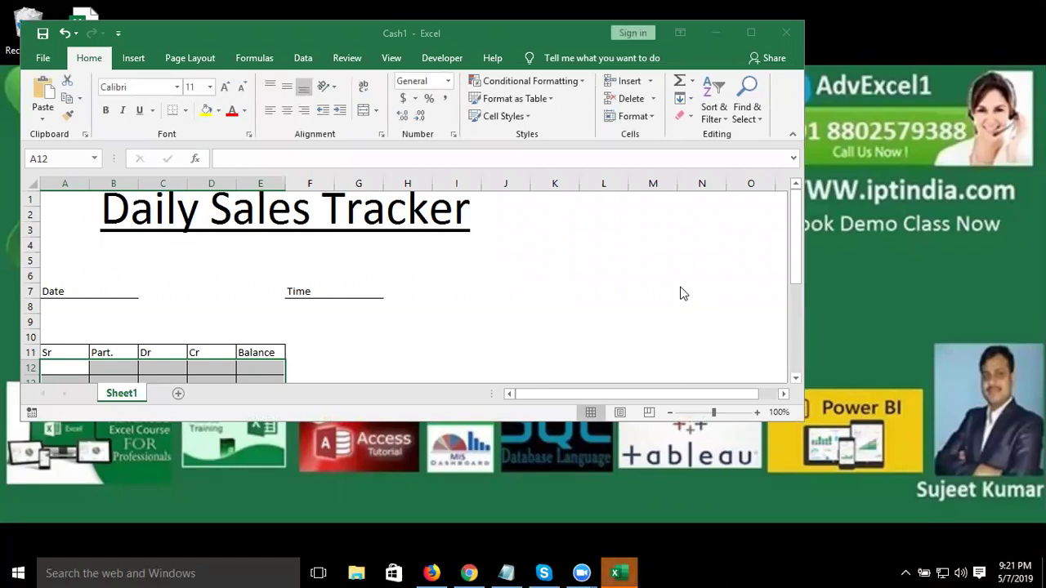
double_click(348, 28)
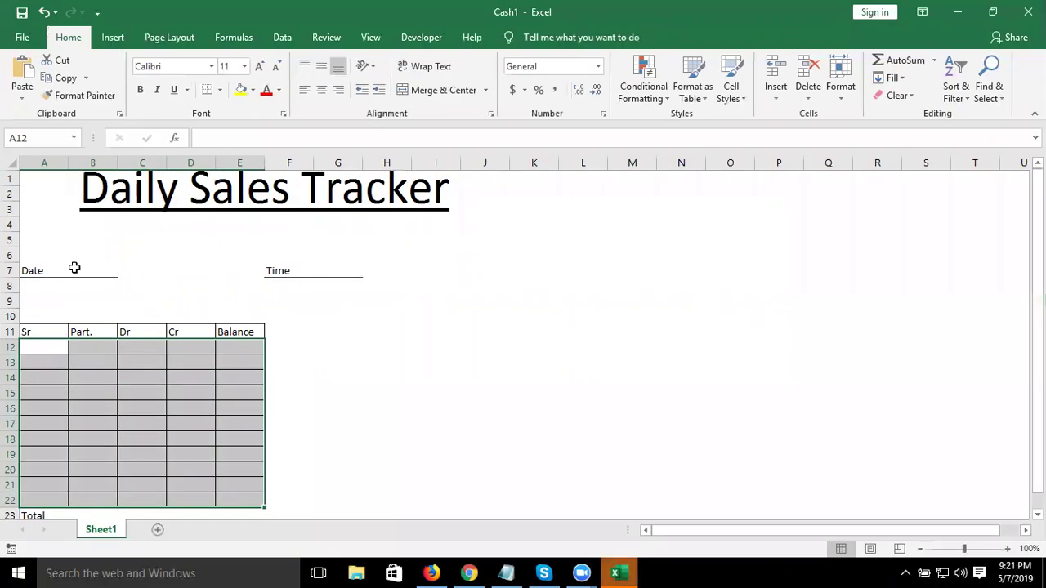
click(73, 268)
key(ctrl+semicolon)
key(ctrl+Return)
key(ctrl+s)
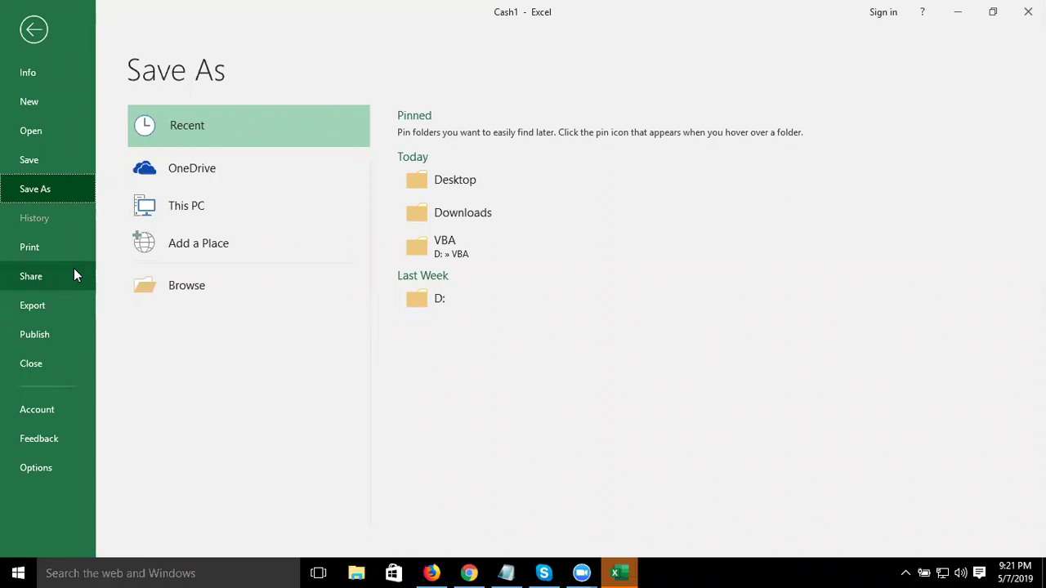
Leave the Save As page and cancel the save-changes prompt, keeping Cash1 open.
key(Escape)
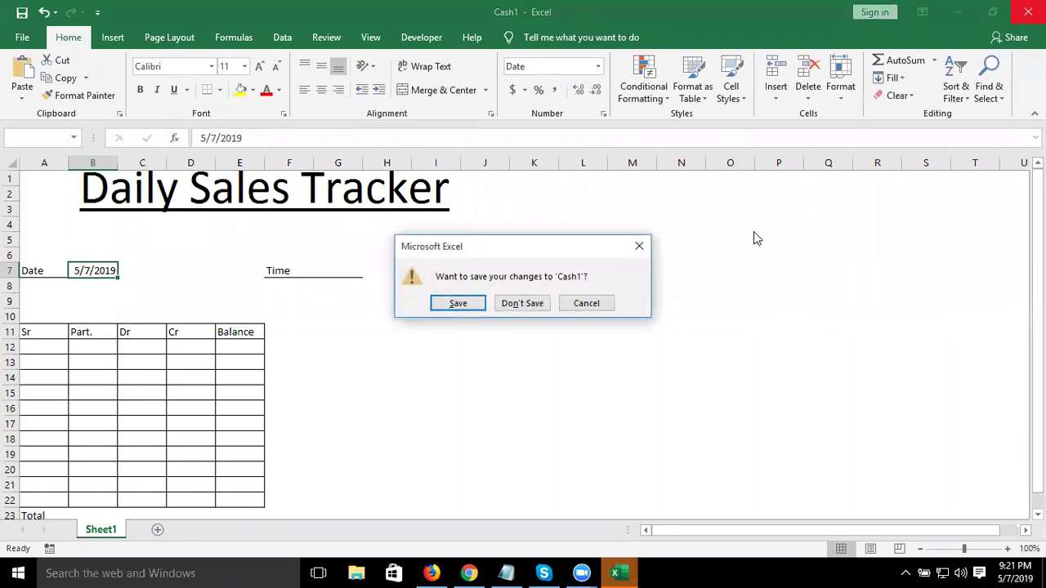
click(599, 304)
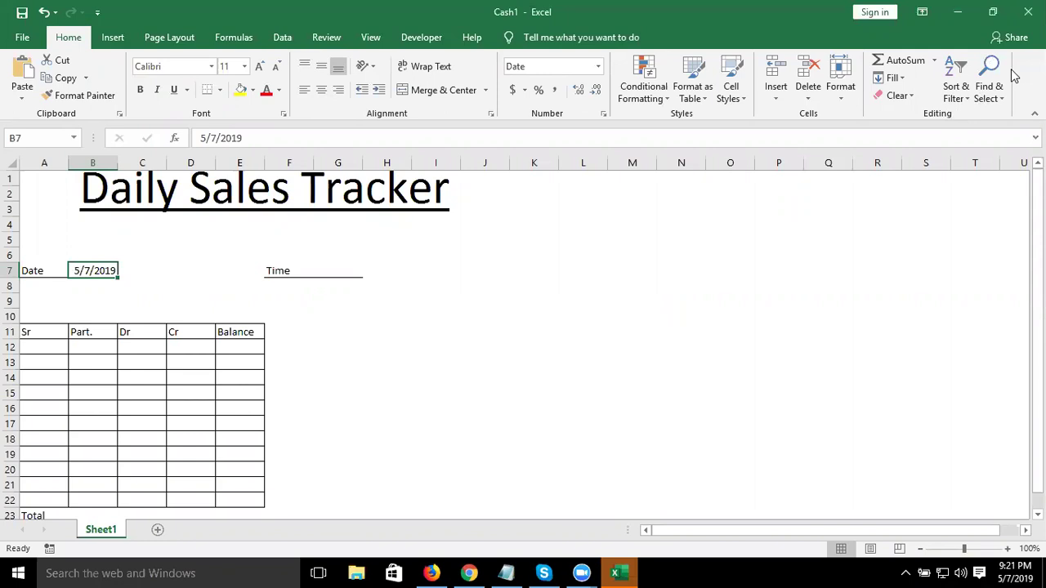
Search help for 'sortcut' and open 'Keyboard shortcuts in Excel for Windows'.
click(826, 231)
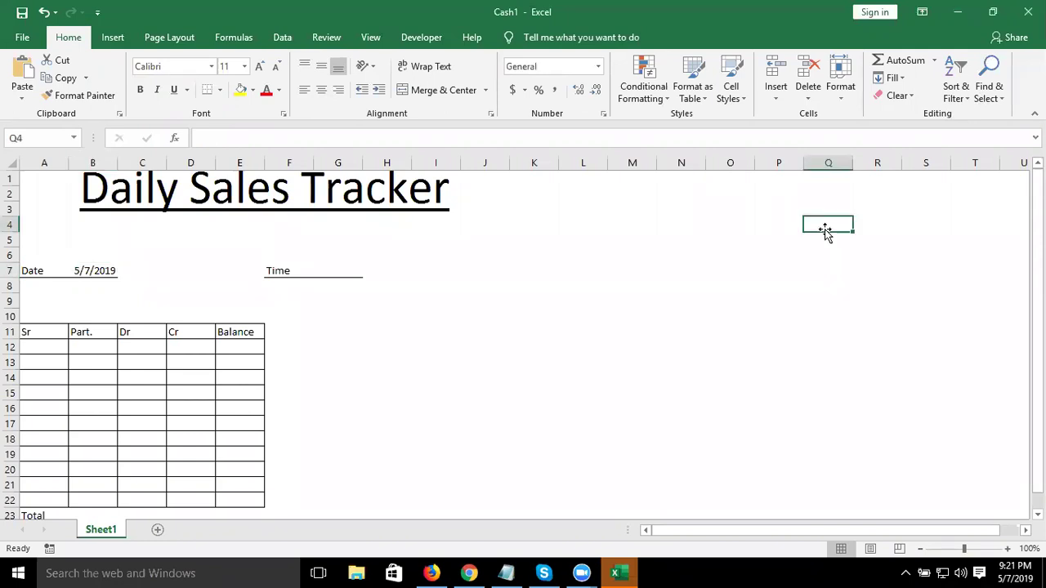
click(585, 42)
text(sor)
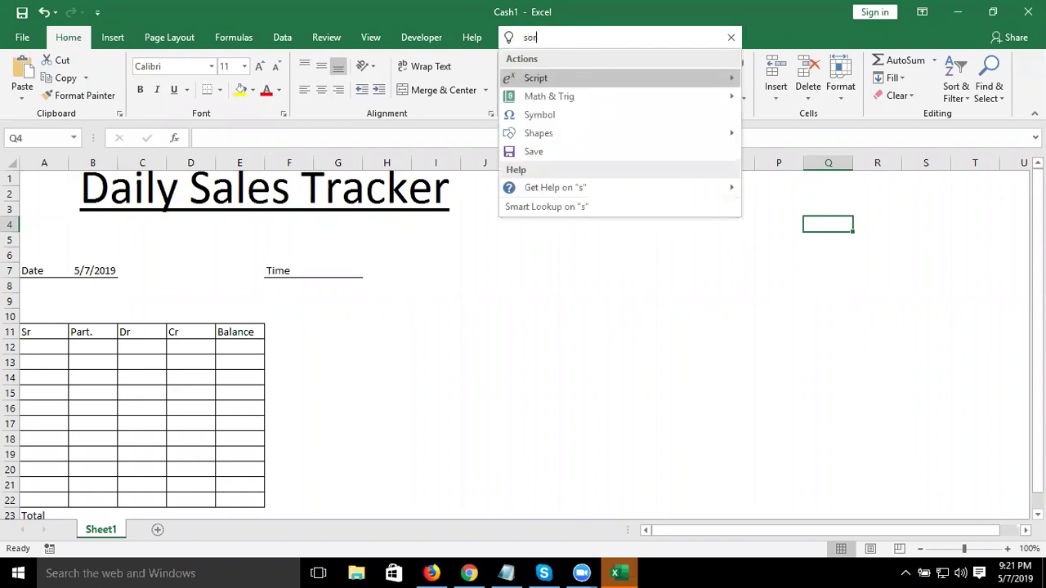
text(t)
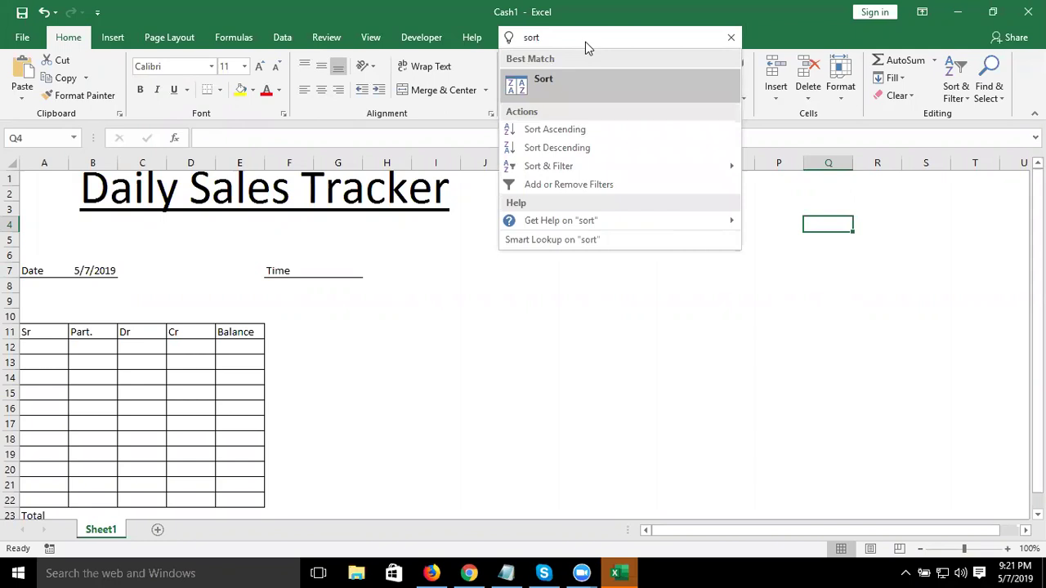
text(cut)
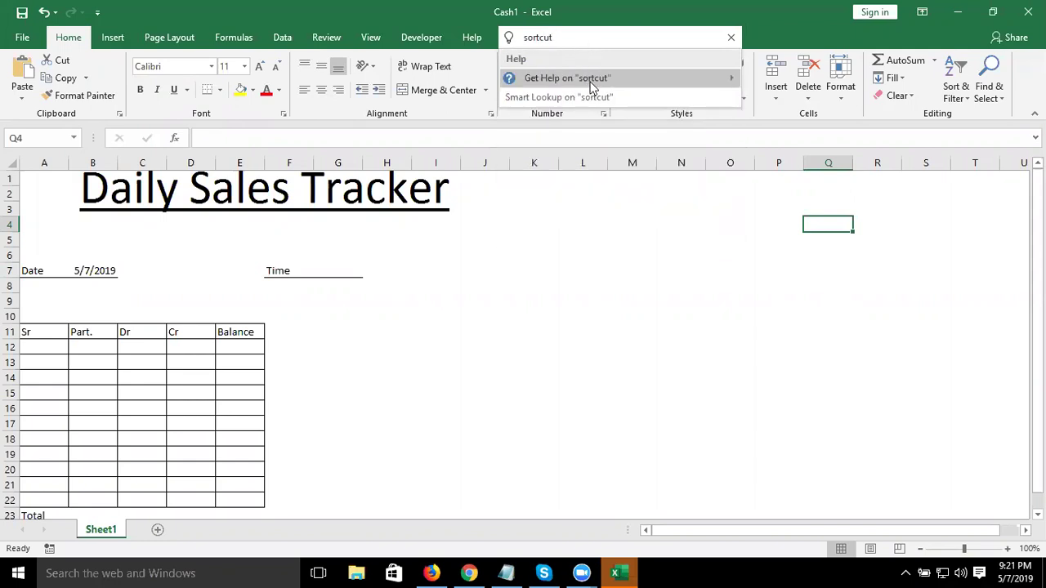
mouse_move(567, 77)
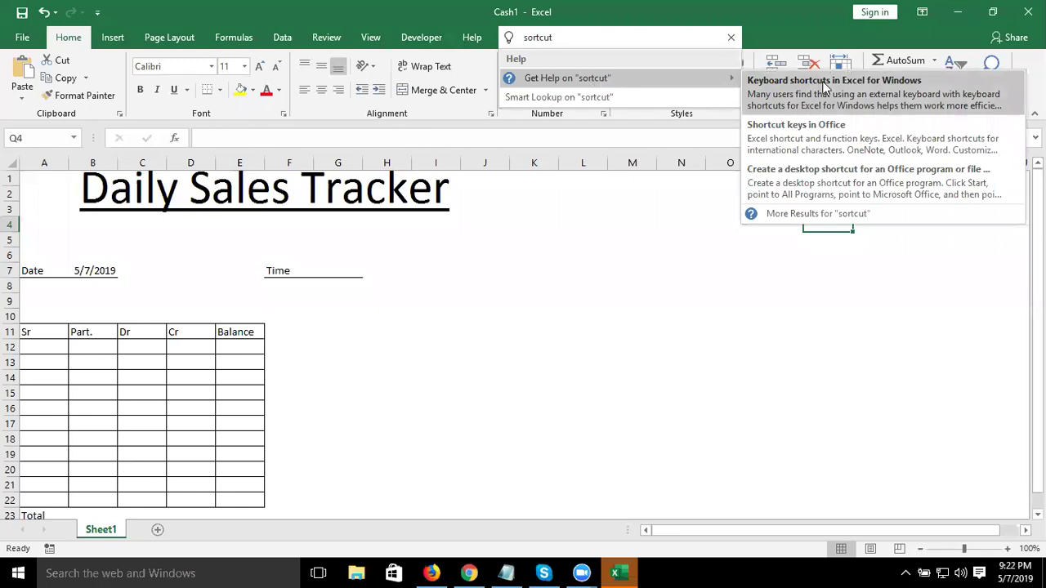
click(826, 88)
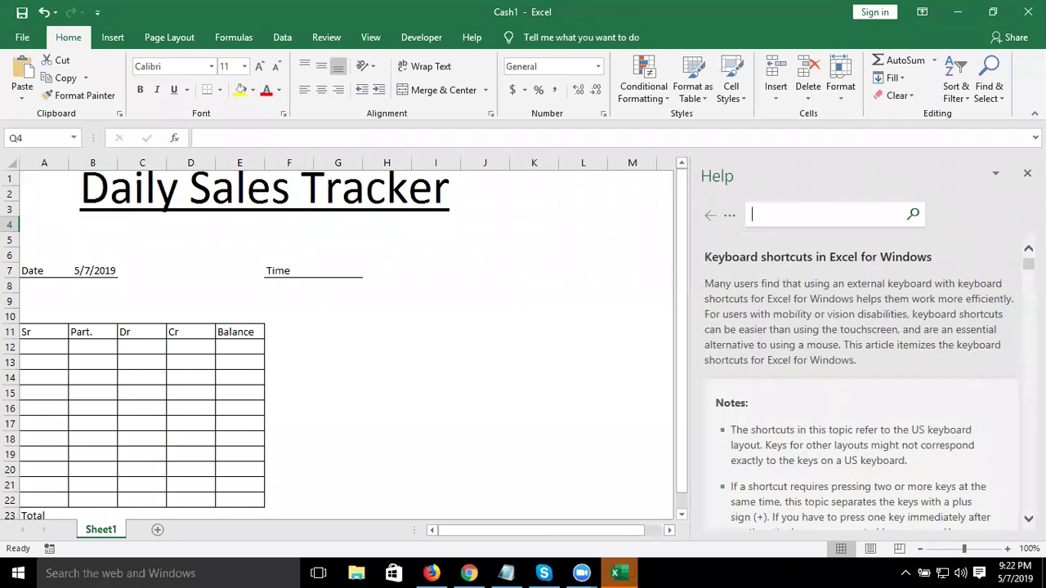
click(905, 572)
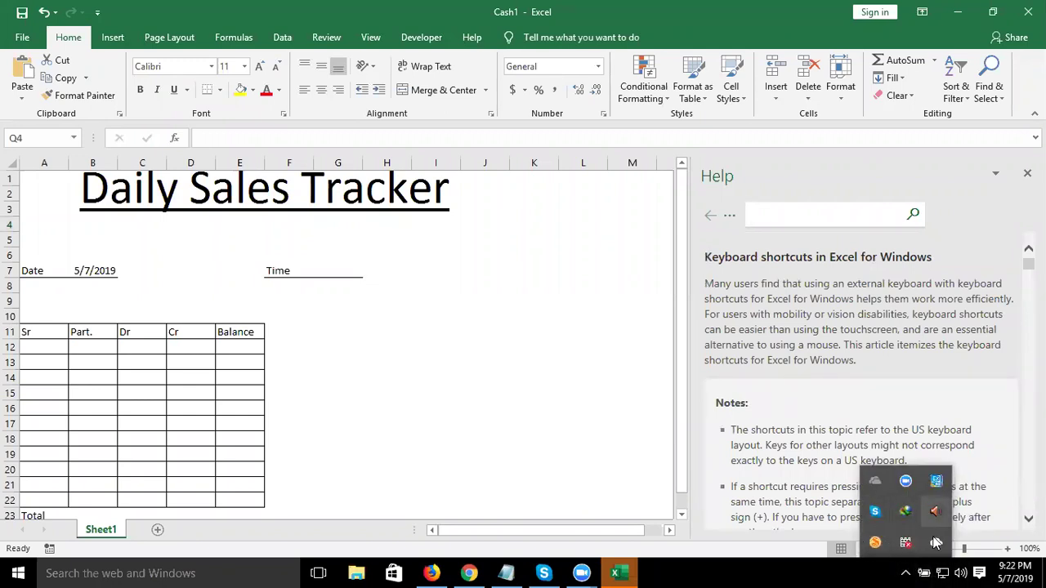
click(797, 545)
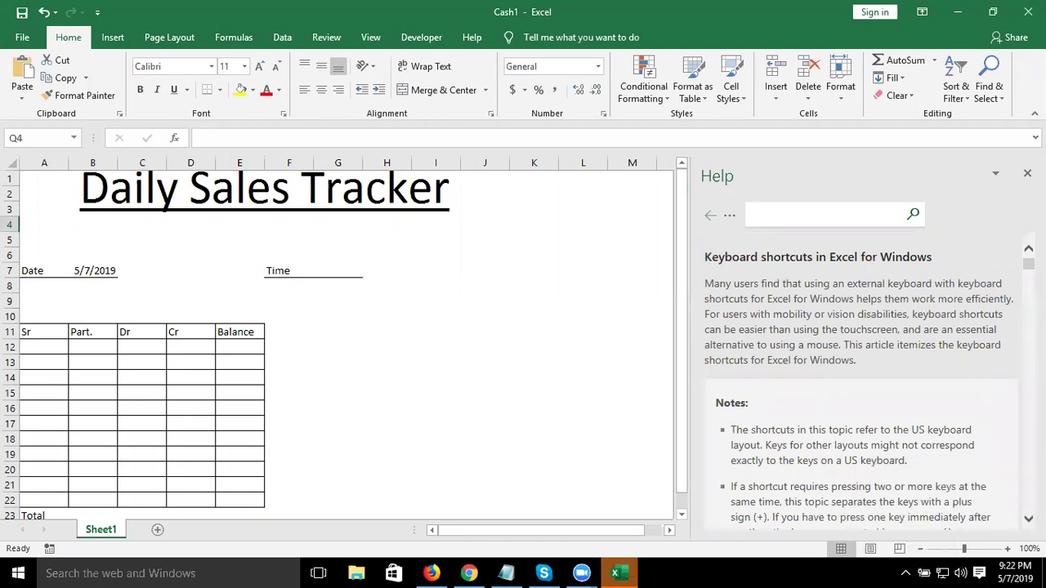
scroll(860, 376, down, 5)
scroll(861, 376, down, 5)
scroll(860, 376, down, 5)
scroll(861, 376, down, 2)
scroll(860, 376, up, 5)
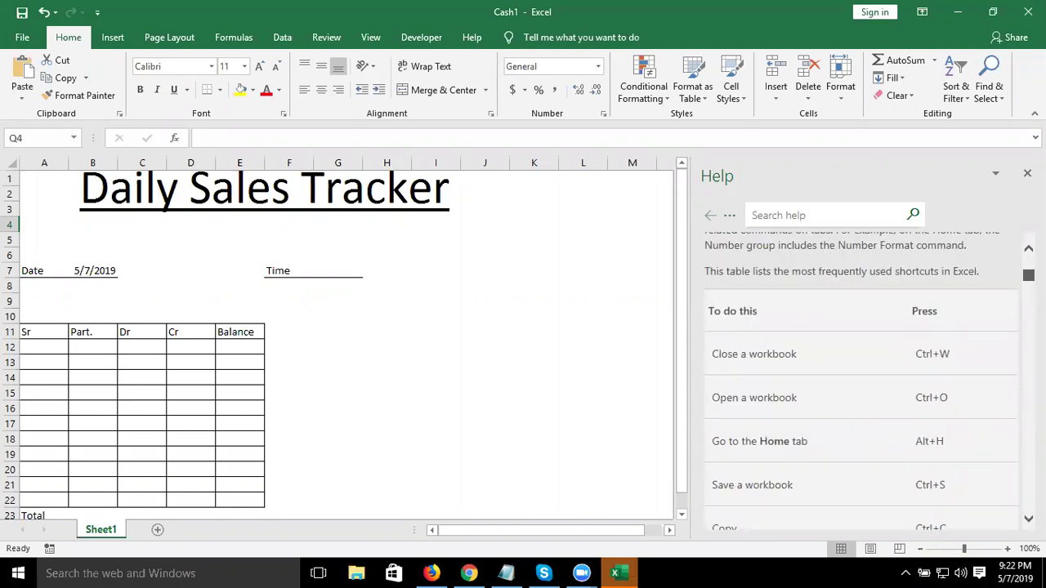
scroll(860, 376, down, 3)
scroll(861, 376, down, 2)
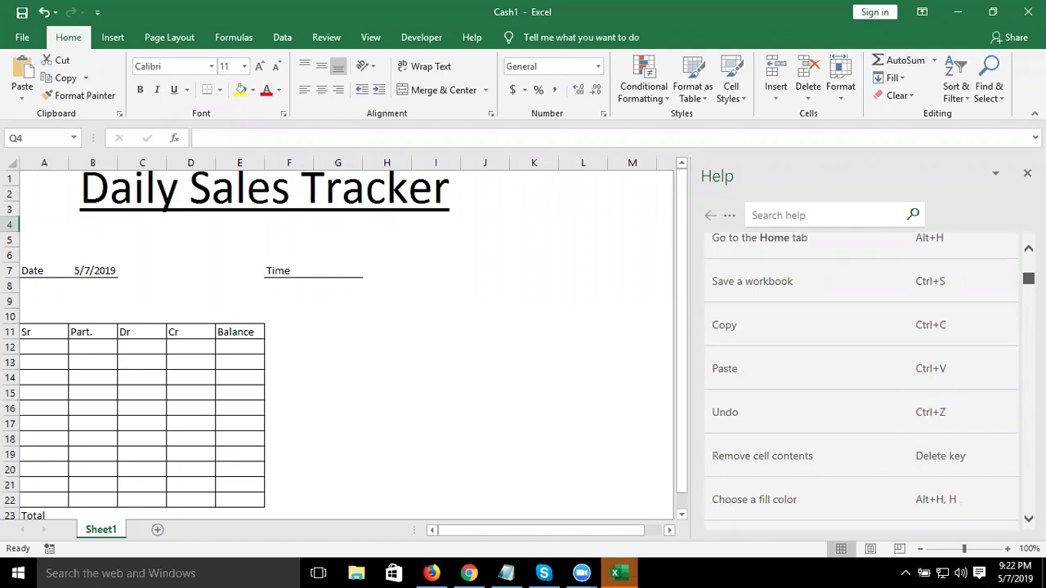
scroll(860, 376, down, 5)
scroll(860, 376, down, 2)
scroll(860, 376, down, 5)
scroll(861, 376, down, 1)
scroll(860, 376, down, 6)
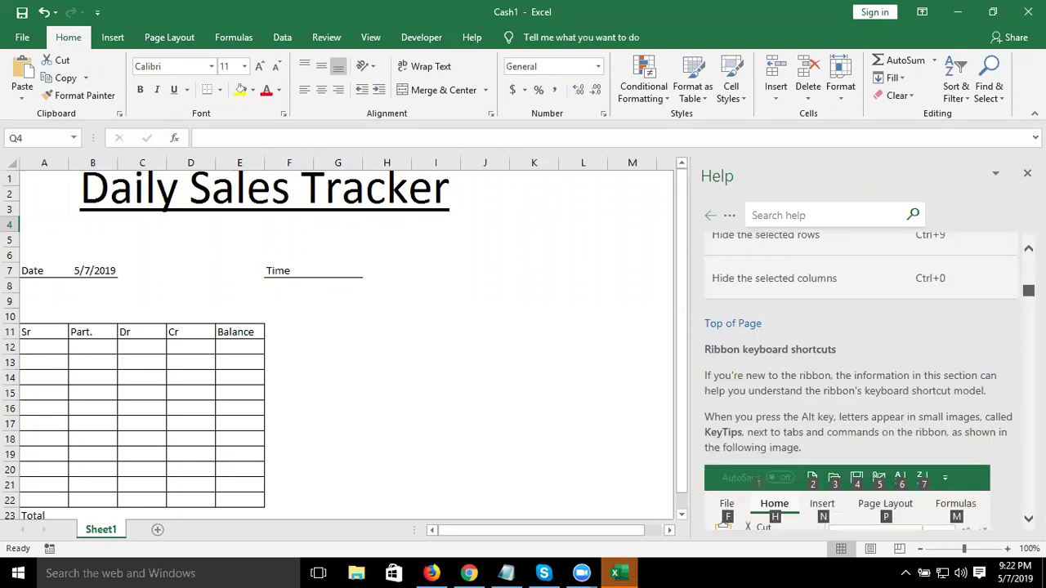
scroll(860, 376, up, 4)
scroll(861, 376, up, 3)
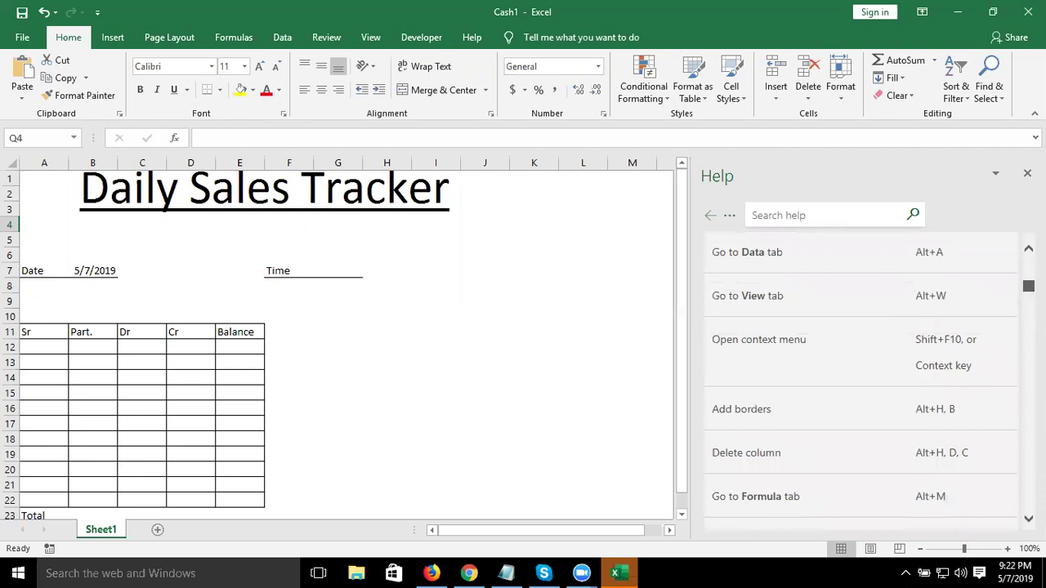
scroll(860, 376, up, 10)
scroll(861, 376, down, 10)
scroll(860, 375, down, 5)
scroll(860, 376, down, 3)
scroll(860, 375, down, 3)
scroll(861, 376, down, 4)
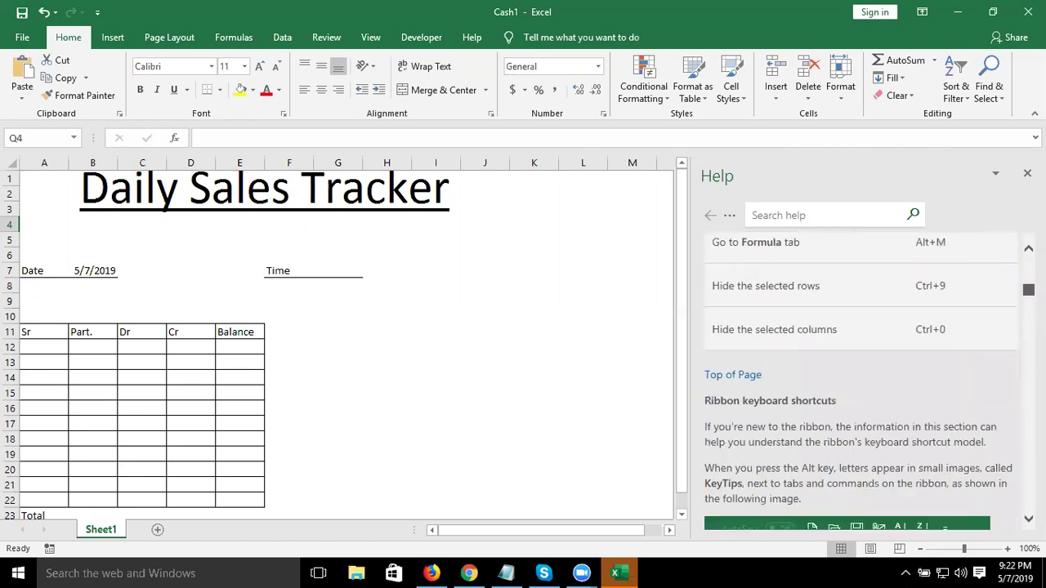
scroll(860, 376, down, 5)
scroll(860, 376, down, 1)
scroll(861, 376, down, 5)
scroll(860, 376, down, 3)
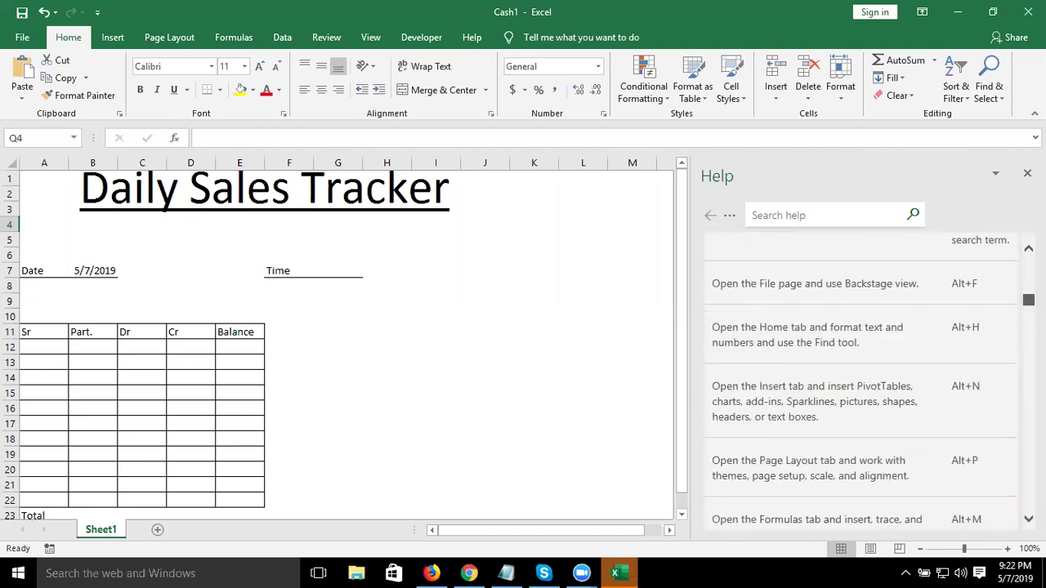
scroll(860, 376, down, 3)
scroll(861, 376, down, 4)
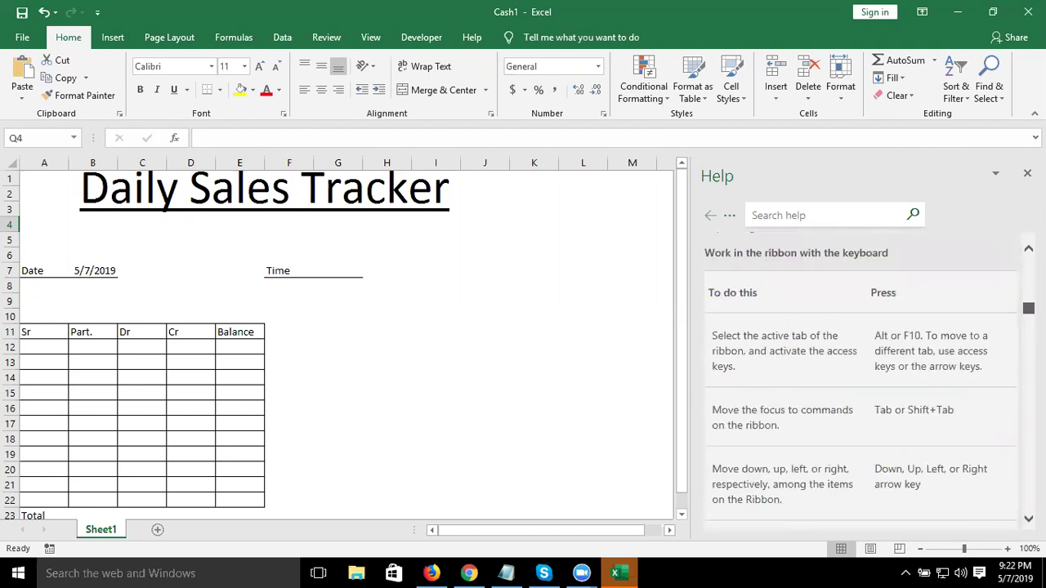
scroll(860, 376, up, 4)
scroll(860, 376, down, 3)
scroll(860, 376, down, 7)
scroll(860, 376, down, 3)
scroll(860, 376, down, 4)
scroll(860, 376, down, 4)
scroll(861, 376, down, 5)
scroll(860, 376, down, 4)
scroll(861, 376, down, 4)
scroll(861, 376, down, 3)
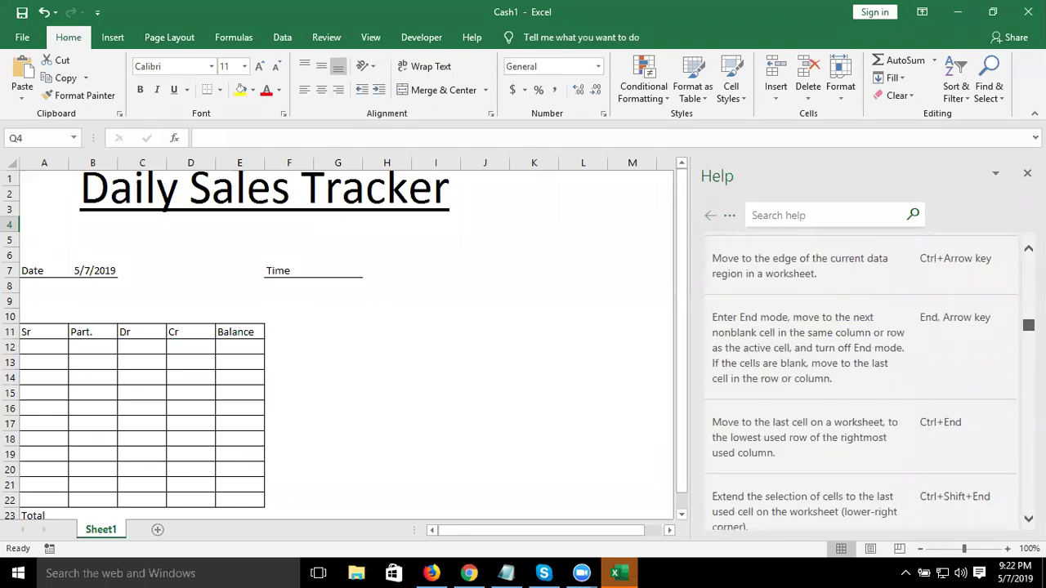
scroll(861, 376, down, 5)
scroll(860, 376, down, 5)
scroll(861, 376, down, 3)
scroll(860, 376, down, 3)
scroll(860, 375, down, 3)
scroll(860, 376, down, 5)
scroll(861, 376, down, 3)
scroll(860, 375, down, 3)
scroll(860, 376, down, 3)
scroll(860, 376, down, 5)
scroll(861, 376, down, 3)
scroll(861, 376, down, 5)
scroll(861, 375, down, 2)
scroll(860, 376, down, 3)
scroll(861, 376, down, 3)
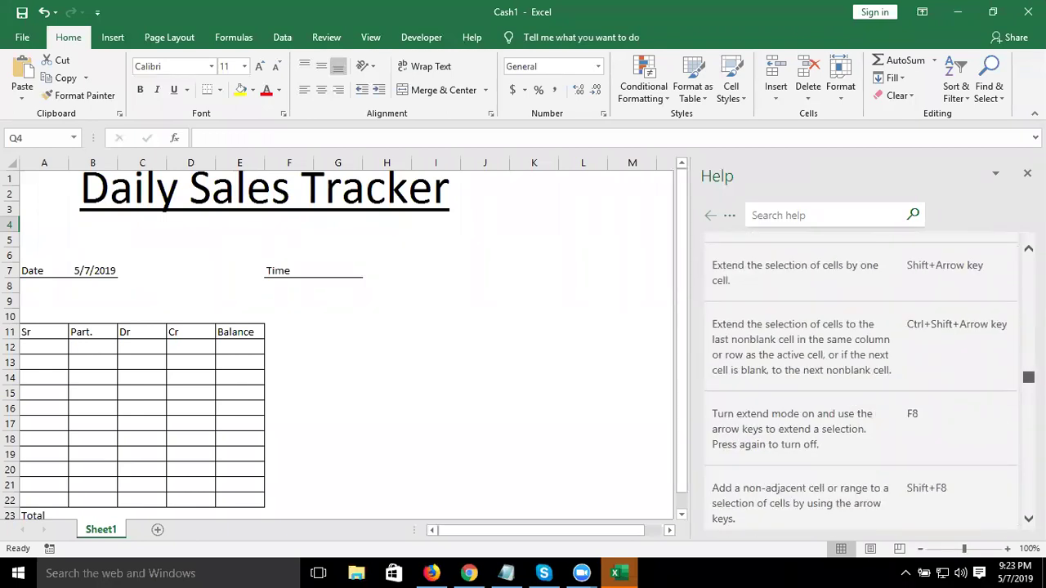
scroll(860, 376, down, 3)
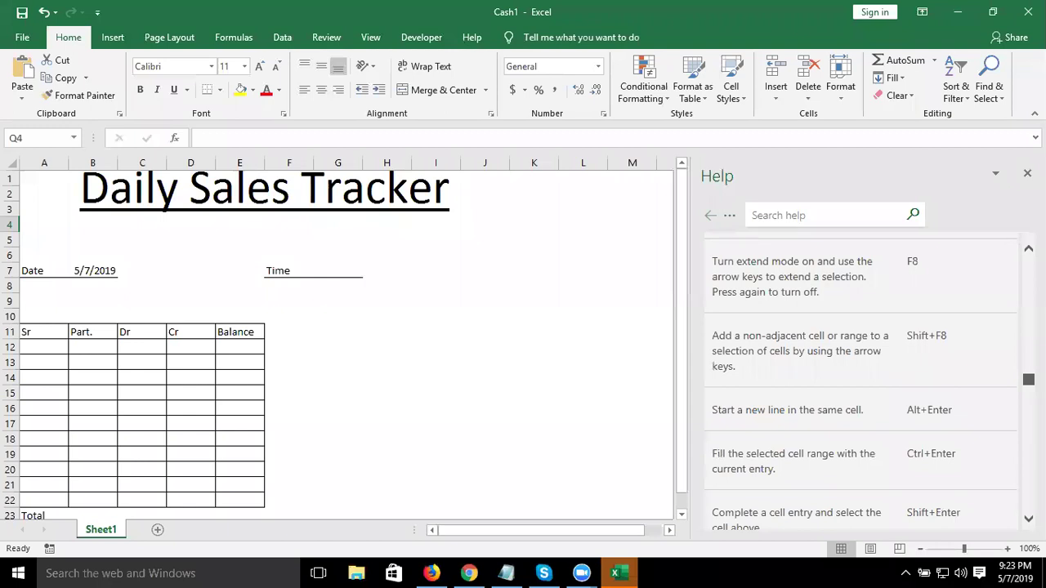
scroll(860, 380, down, 4)
scroll(860, 380, down, 3)
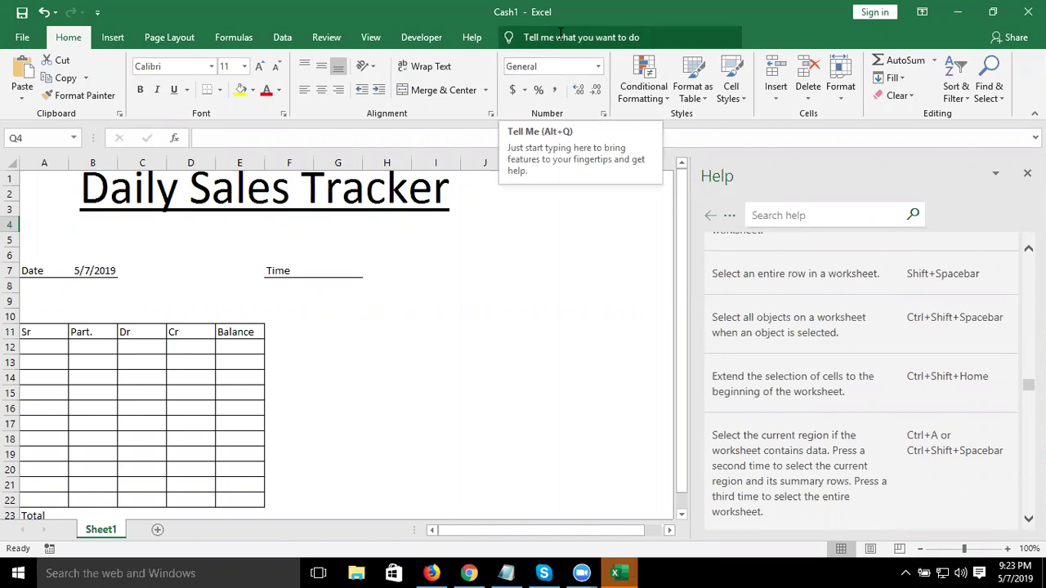
Search Tell Me for 'sortcut', dismiss the results, and close the Help pane.
click(560, 36)
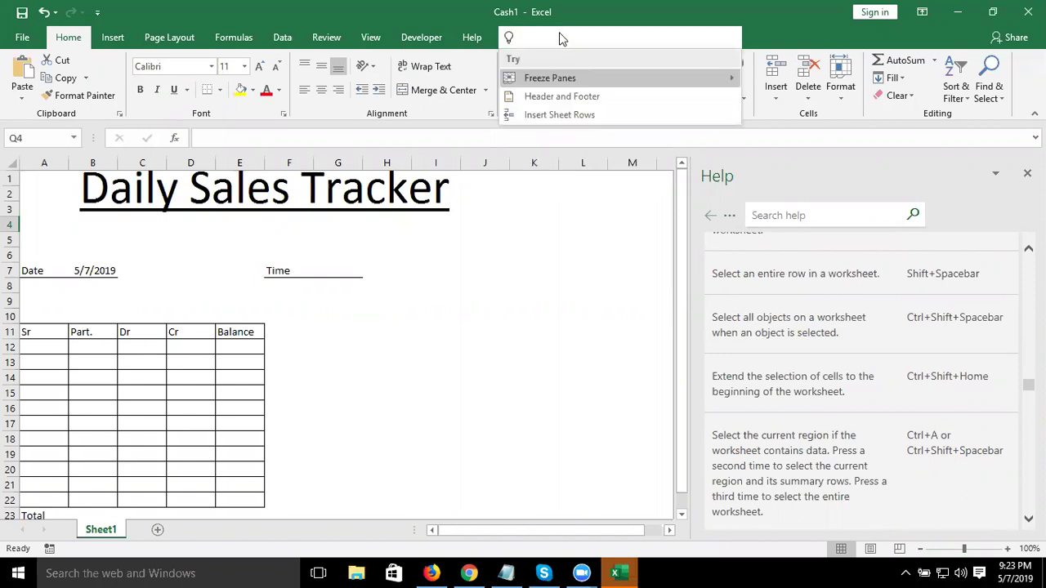
text(sort)
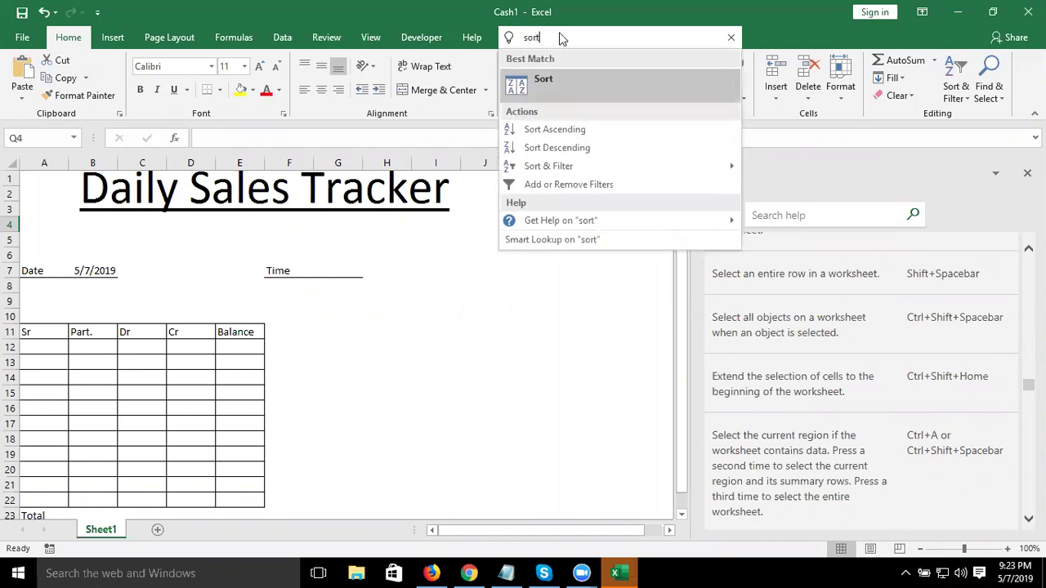
text(cut)
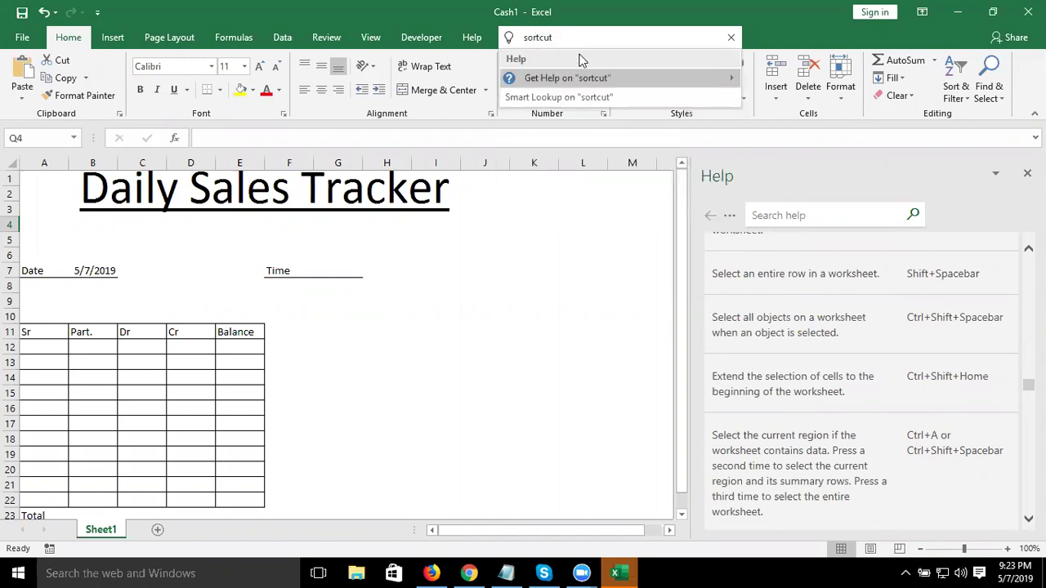
mouse_move(567, 77)
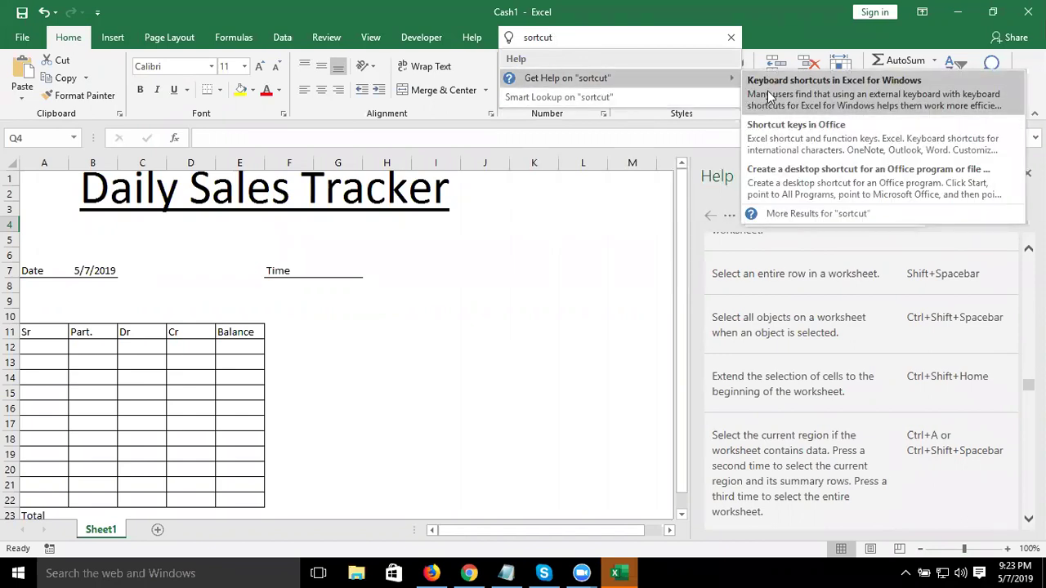
click(555, 250)
click(555, 250)
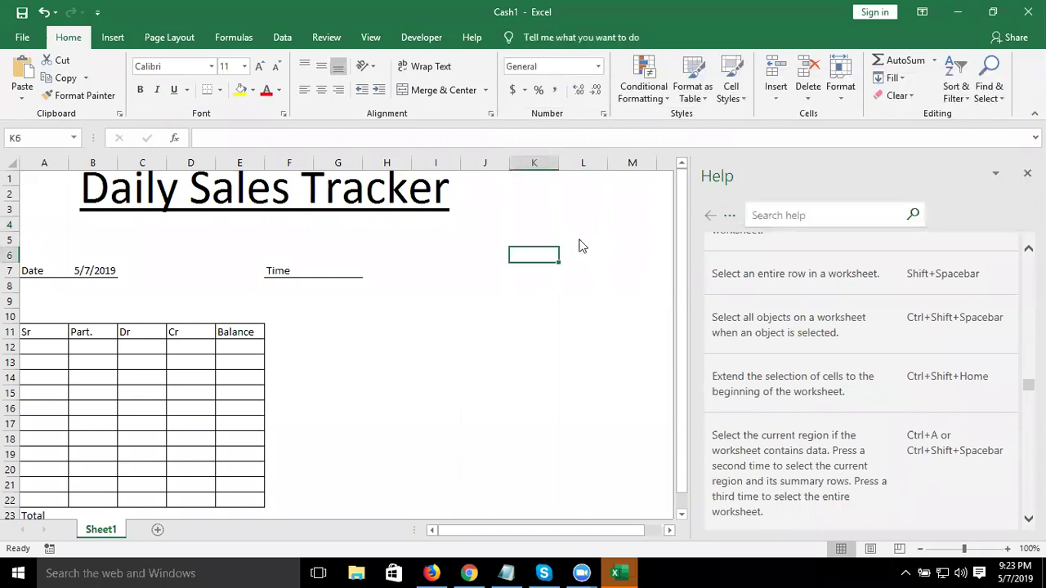
click(1027, 173)
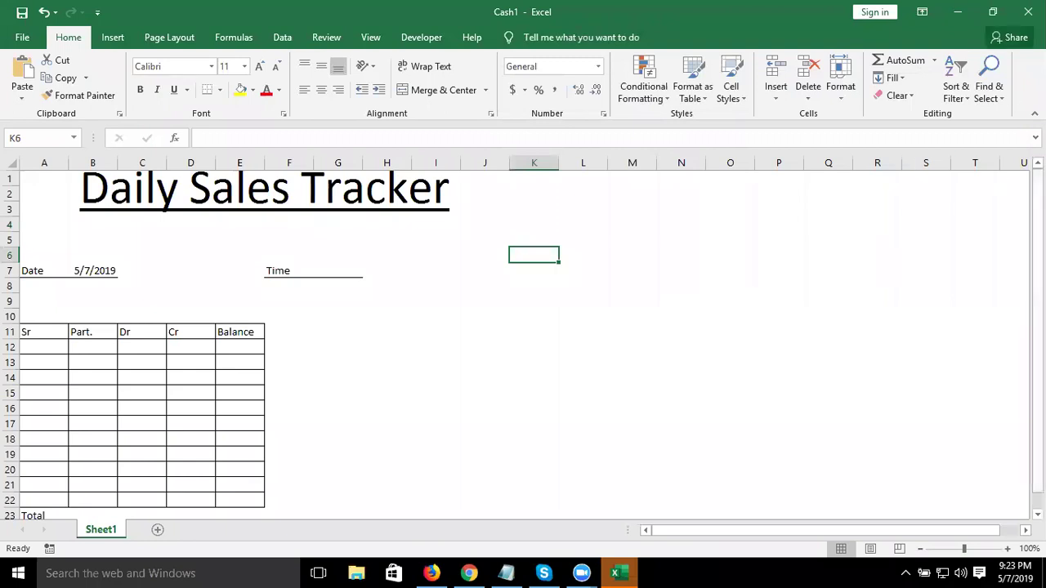
Close Cash1 with Don't Save and restore Book1 from the Excel taskbar icon.
click(1027, 11)
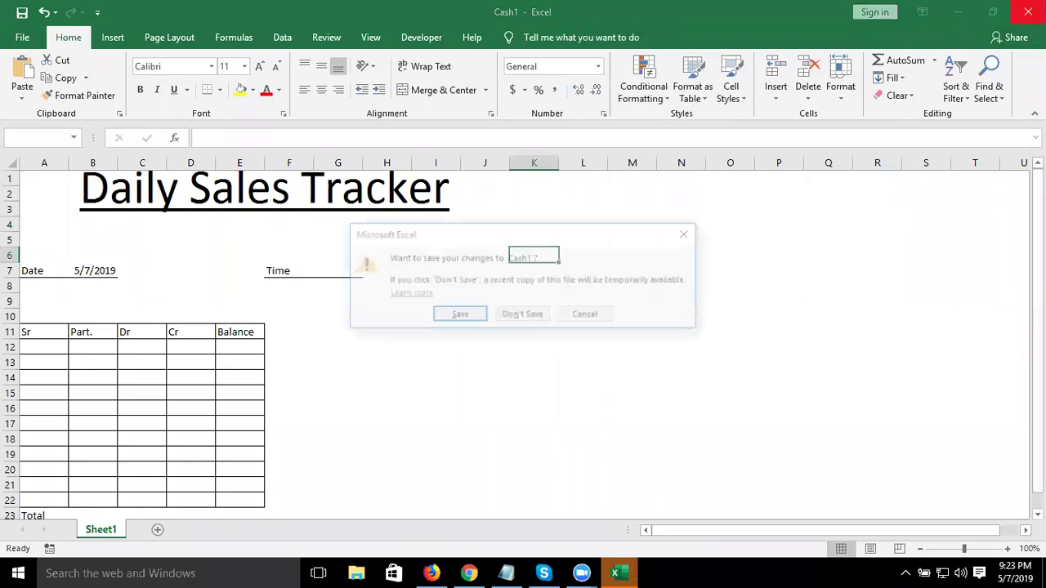
click(525, 318)
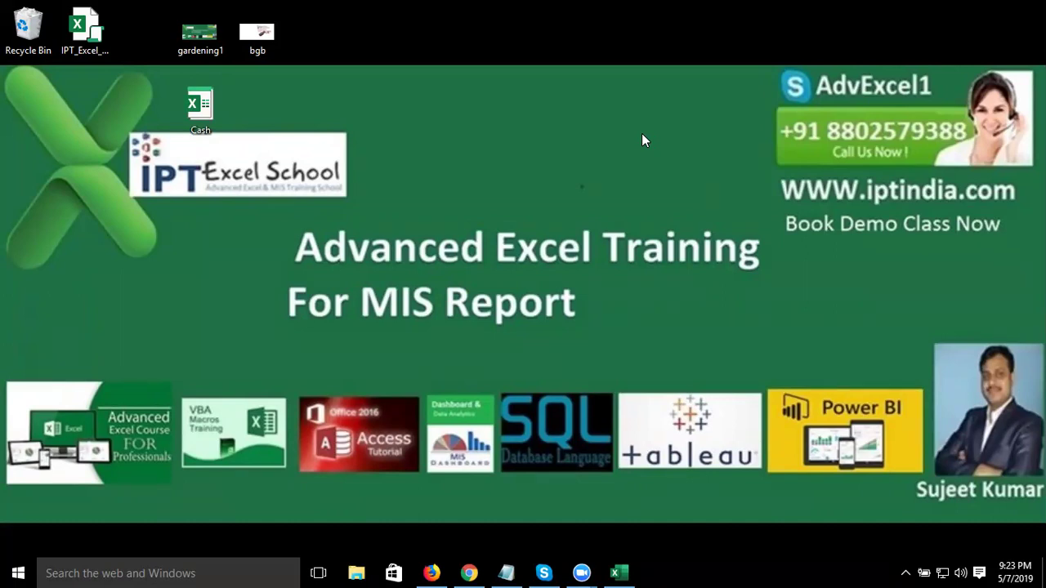
click(619, 572)
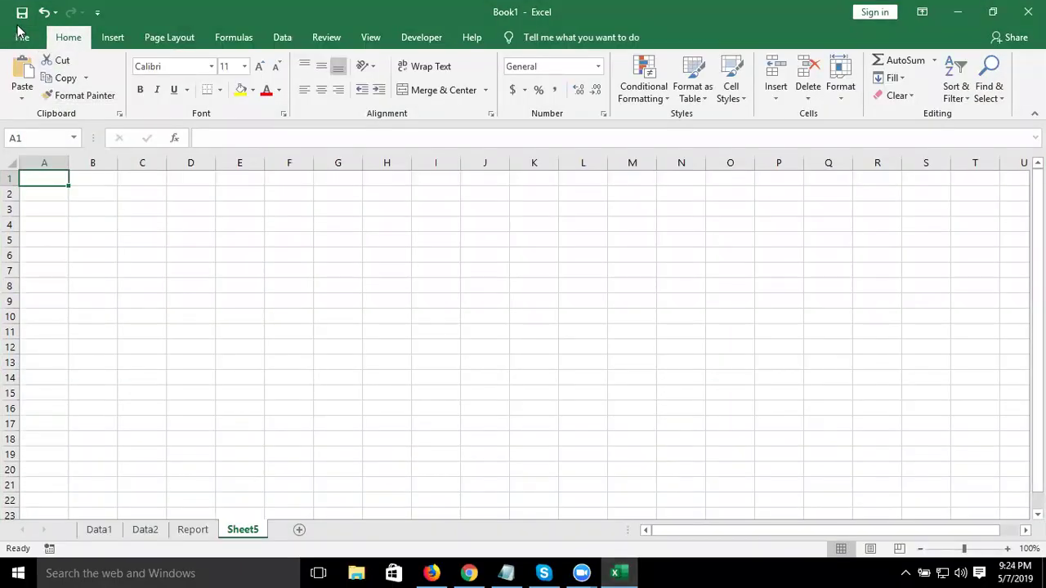
Open Book1's Save As dialog in Documents and expand the Save as type list.
click(22, 39)
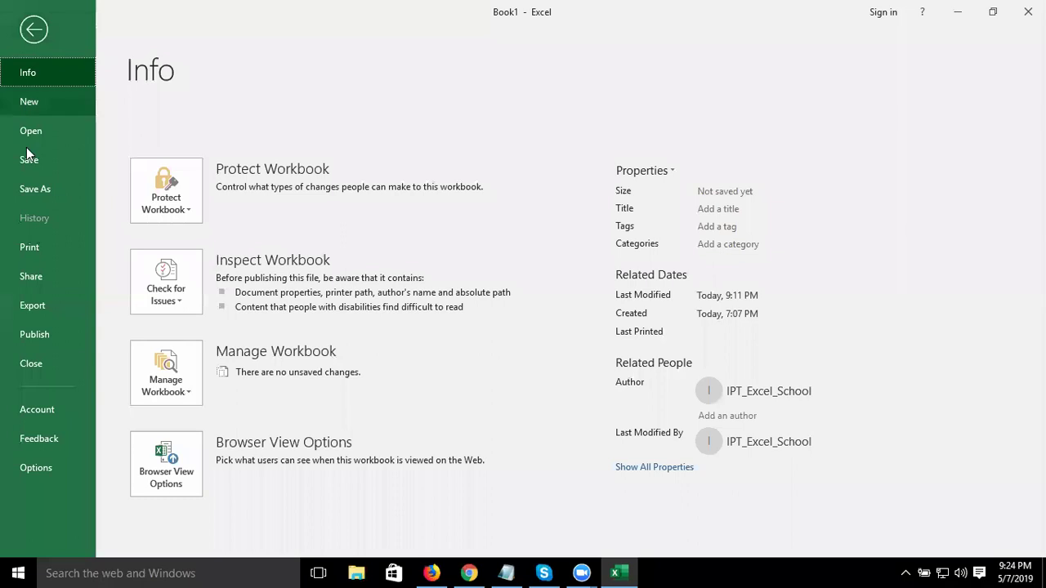
click(34, 185)
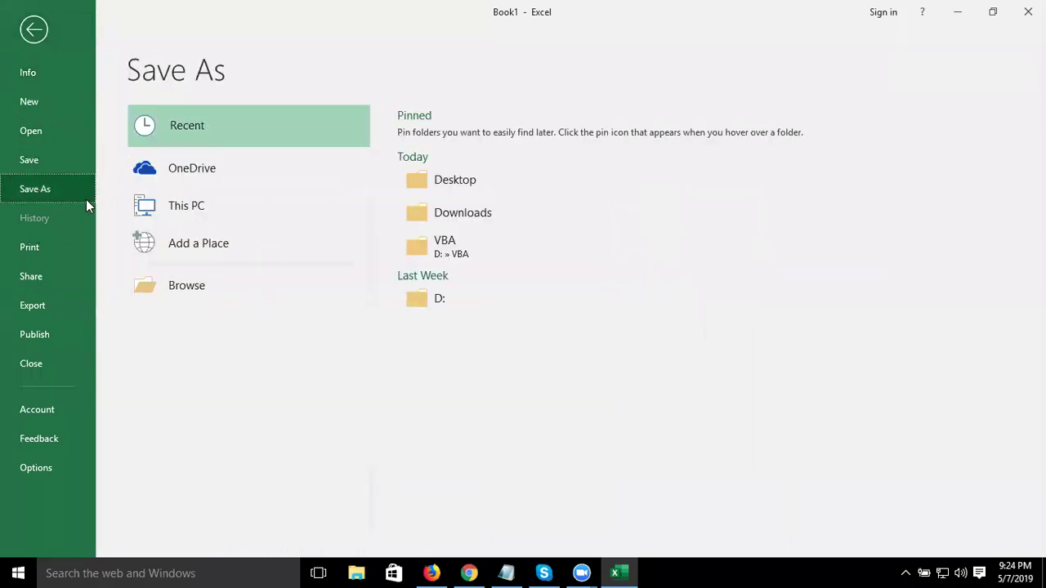
click(211, 286)
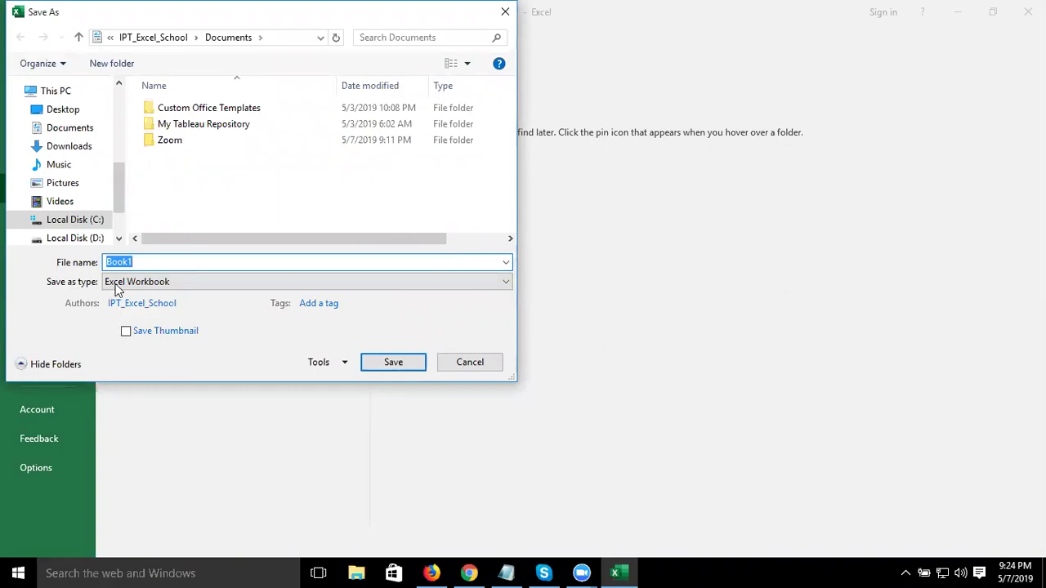
click(115, 286)
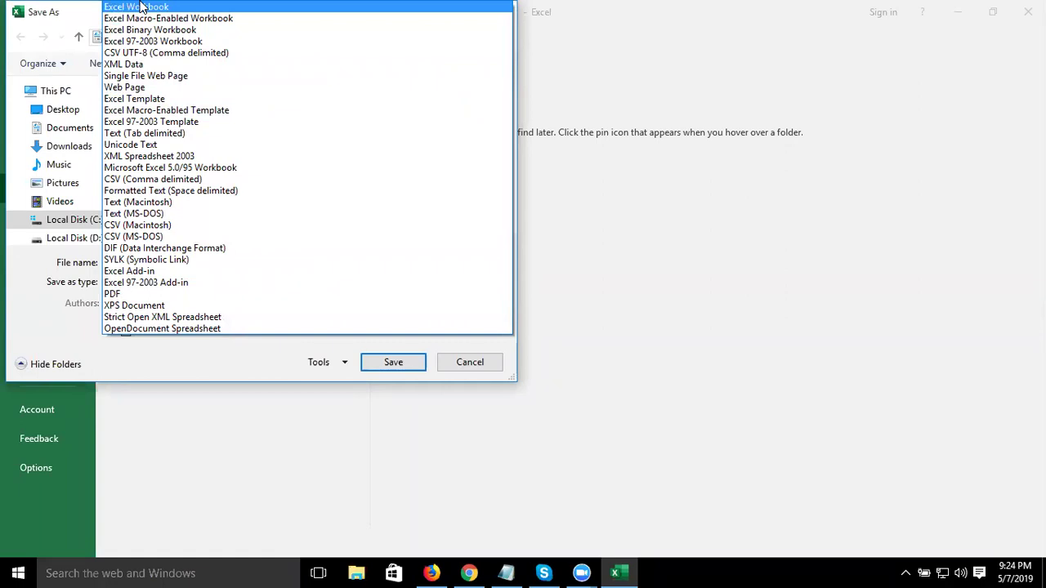
Choose Excel Macro-Enabled Workbook from the Save as type list.
click(78, 318)
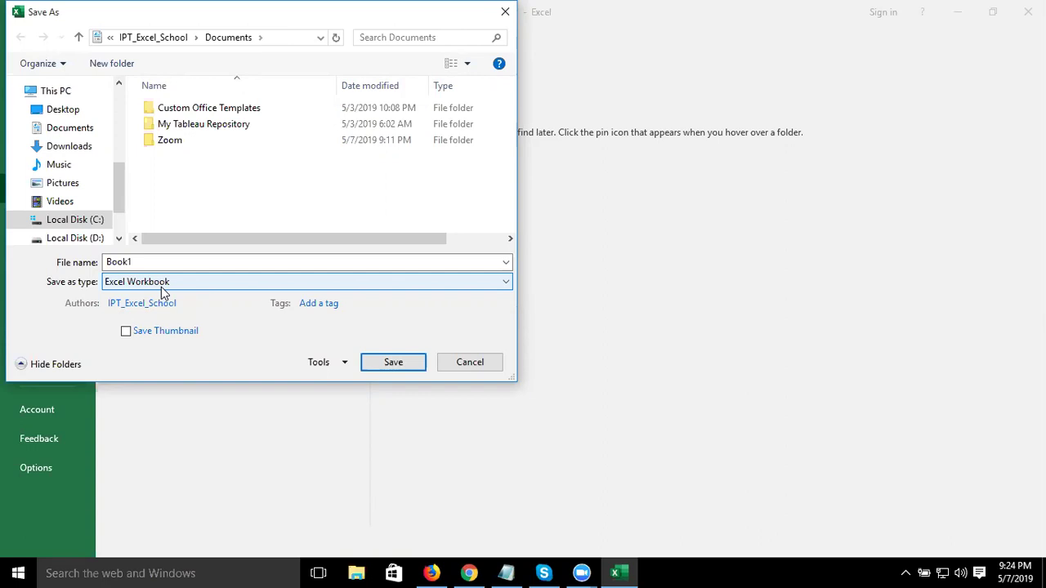
click(162, 286)
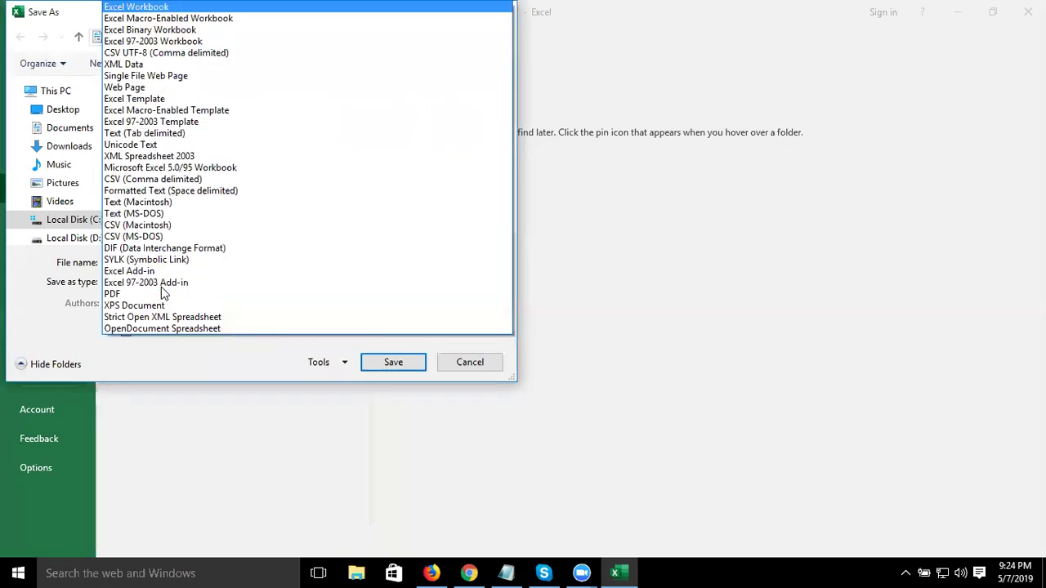
click(182, 20)
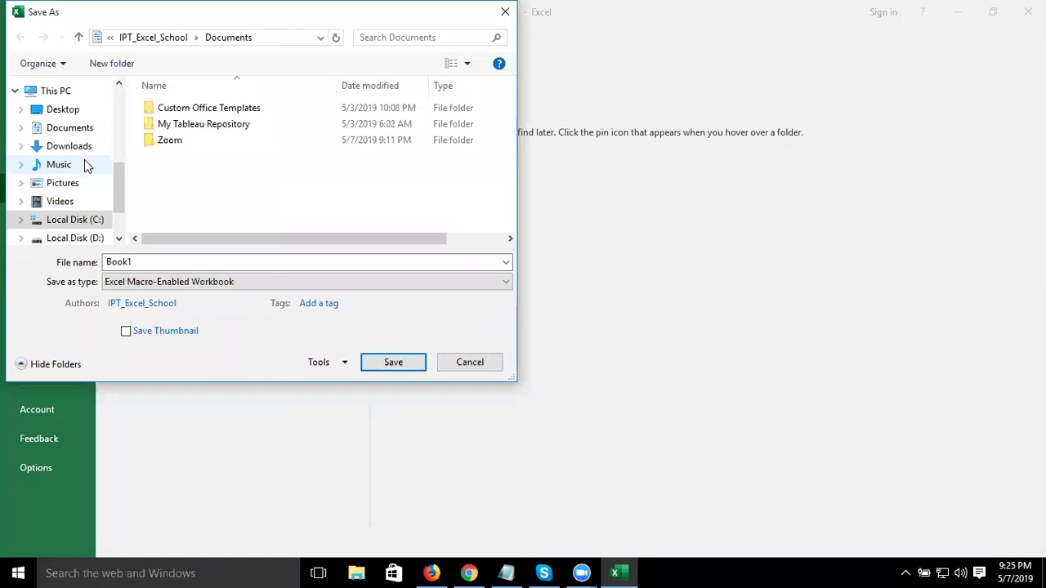
Set the Save as type to Excel Binary Workbook.
click(109, 282)
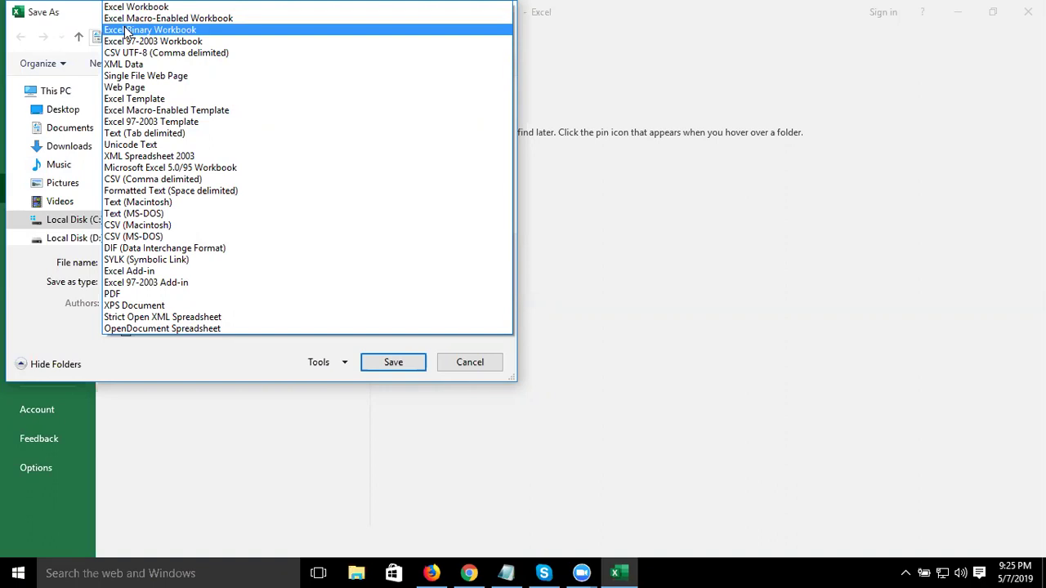
click(125, 31)
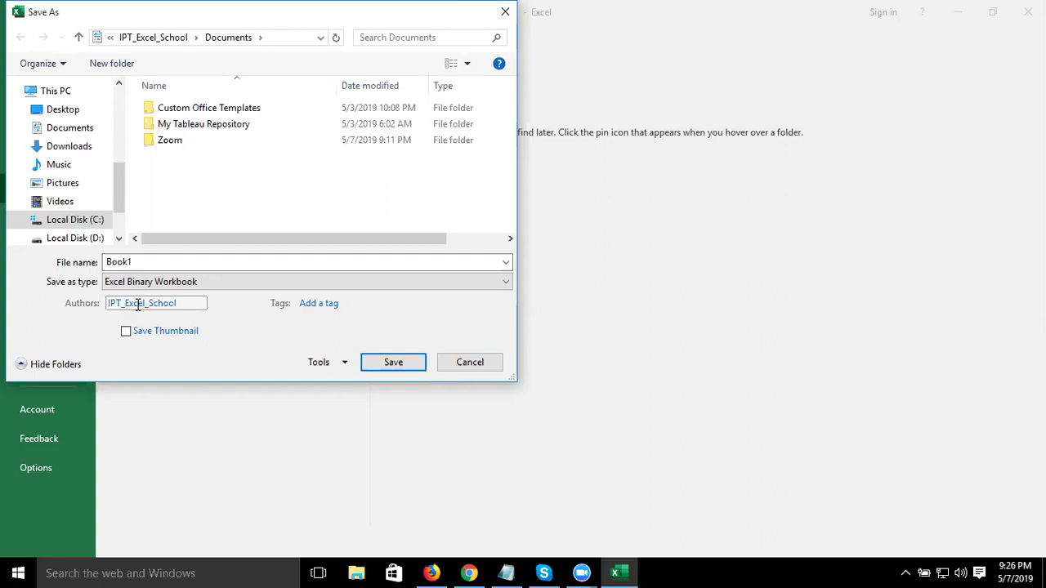
Select Excel 97-2003 Workbook as the file type, then cancel the Save As dialog.
click(147, 282)
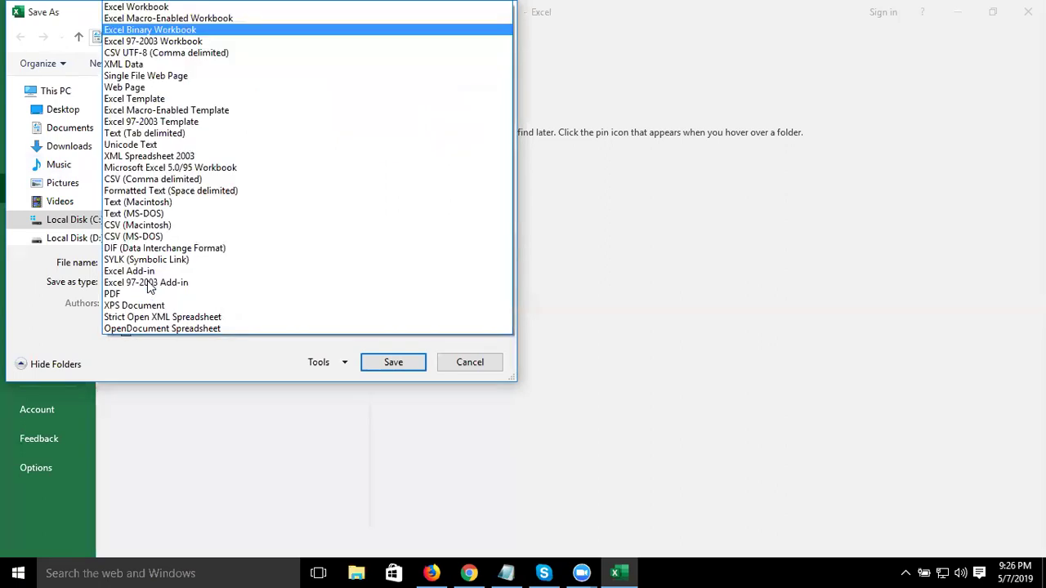
click(156, 42)
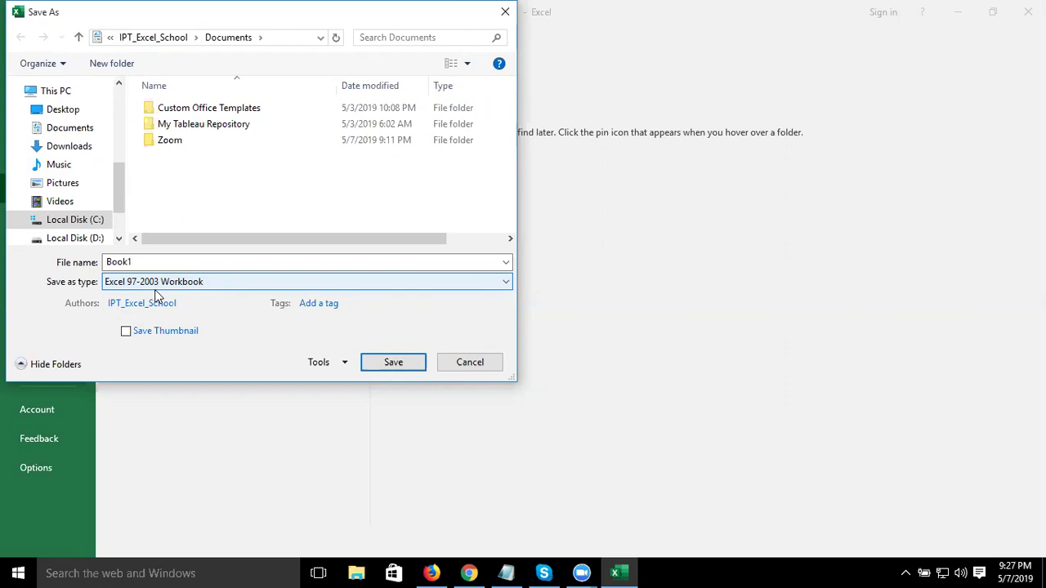
click(155, 287)
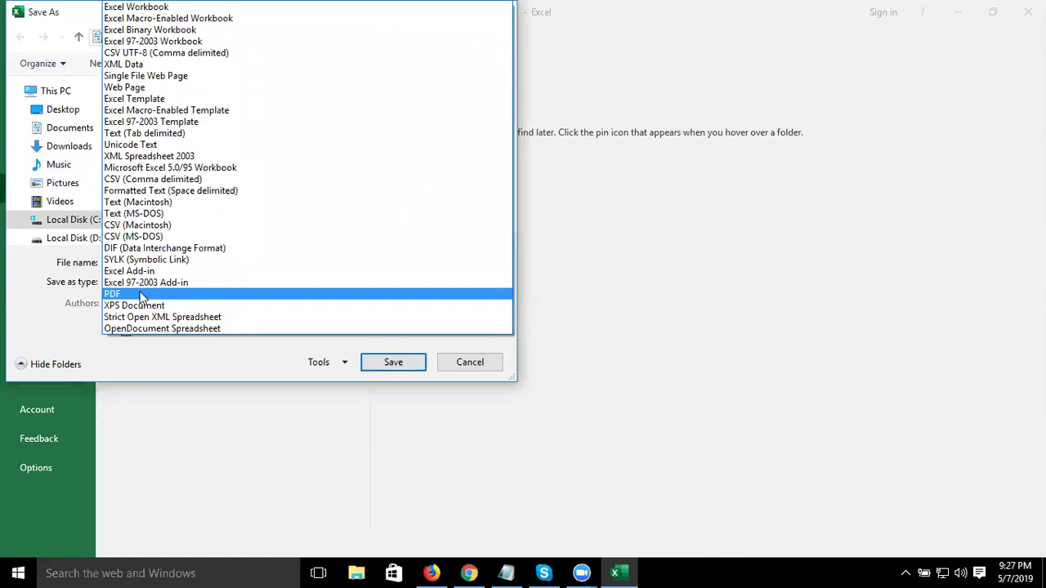
click(141, 297)
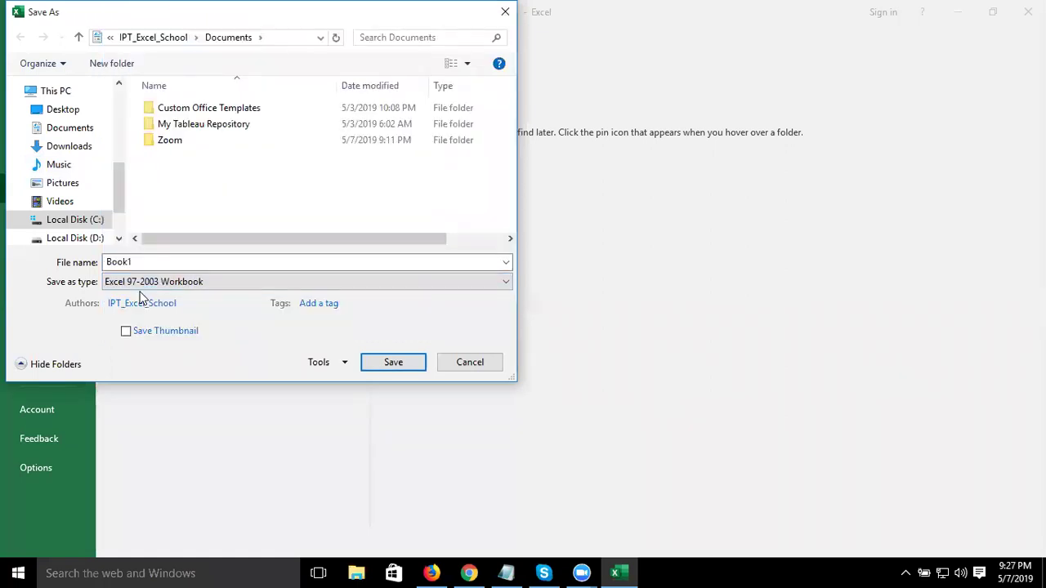
key(Escape)
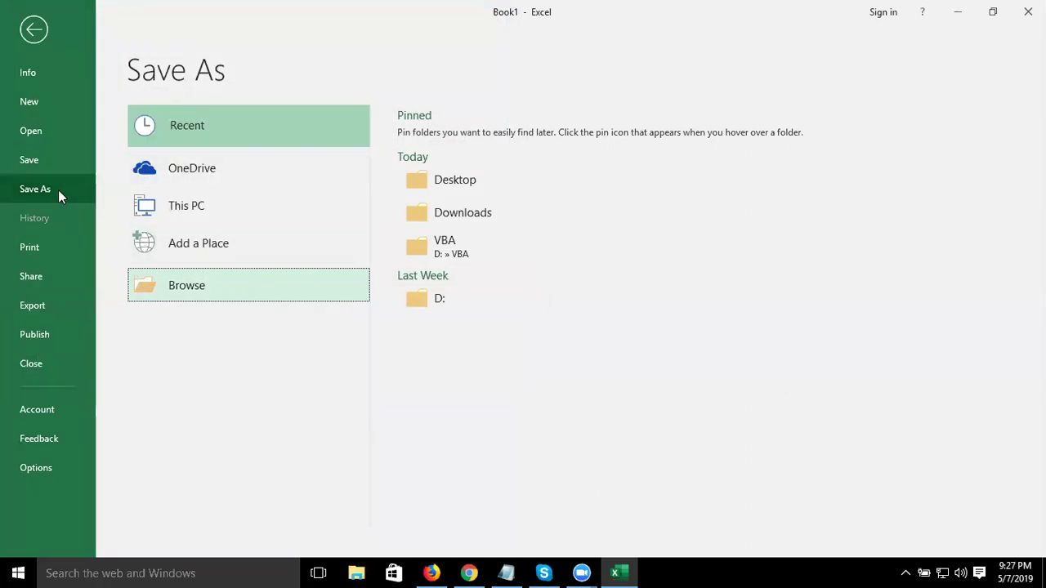
Browse the Print, Share, Export and Publish pages, then return to the empty Sheet5.
click(44, 250)
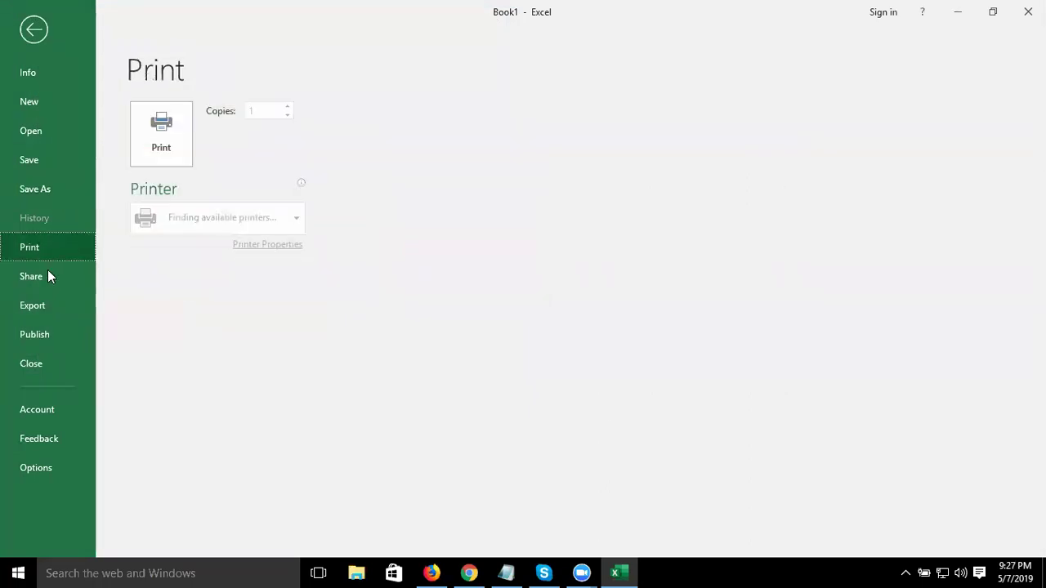
click(47, 274)
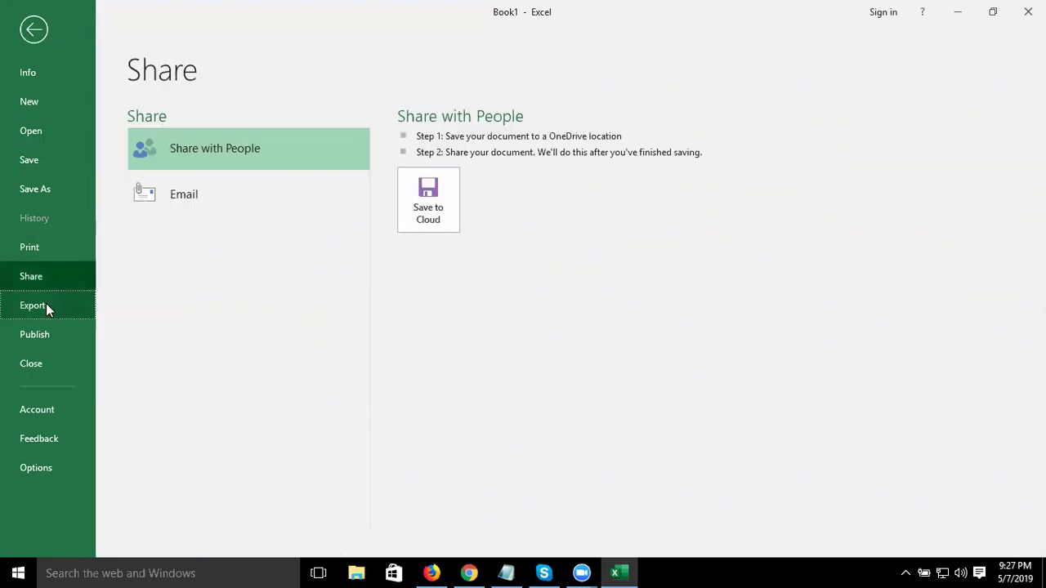
click(46, 305)
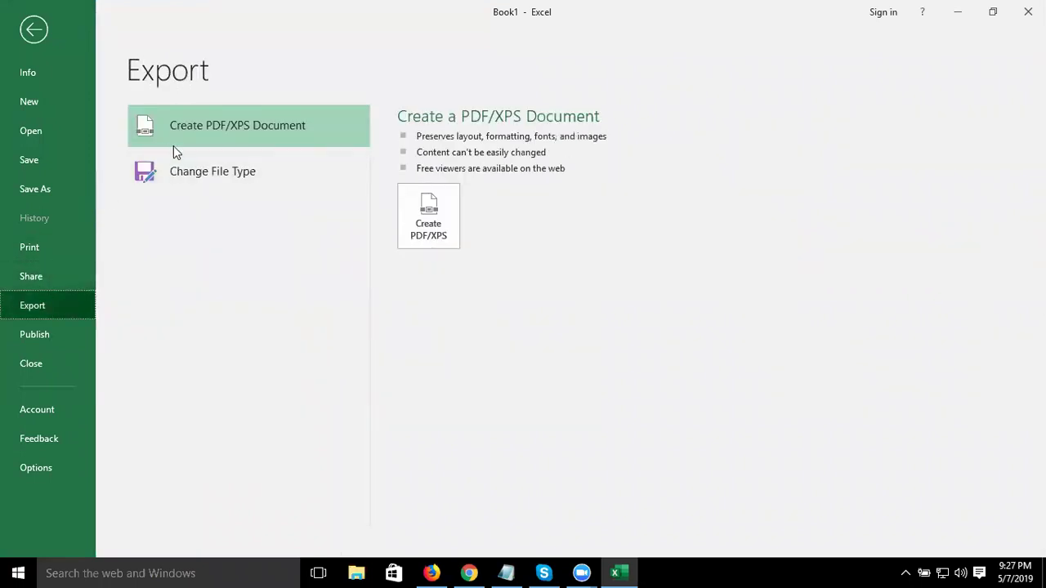
click(70, 338)
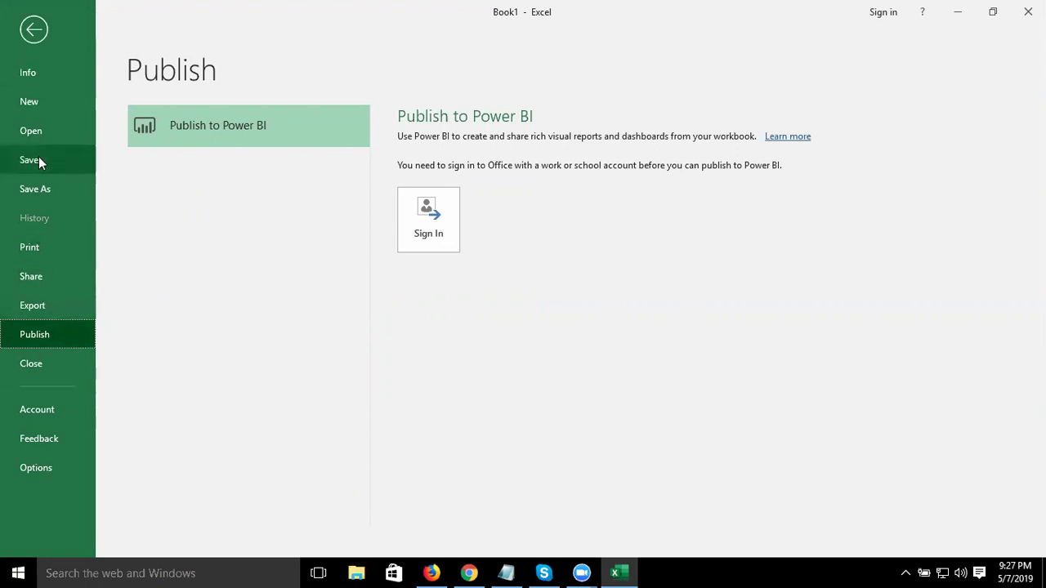
key(Escape)
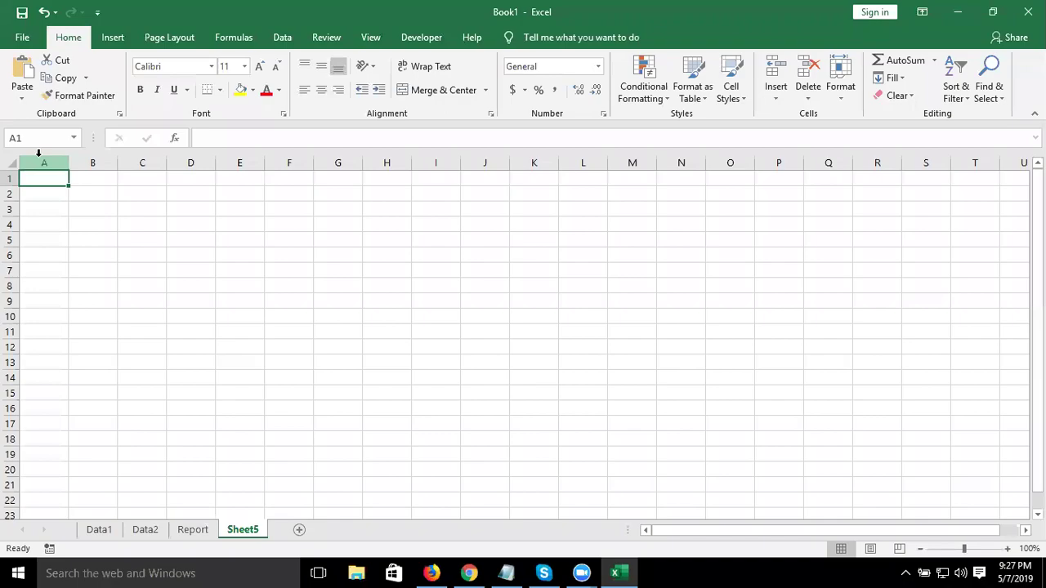
Use Win+D to reveal the desktop with the Cash template and IPT_Excel files.
key(super+d)
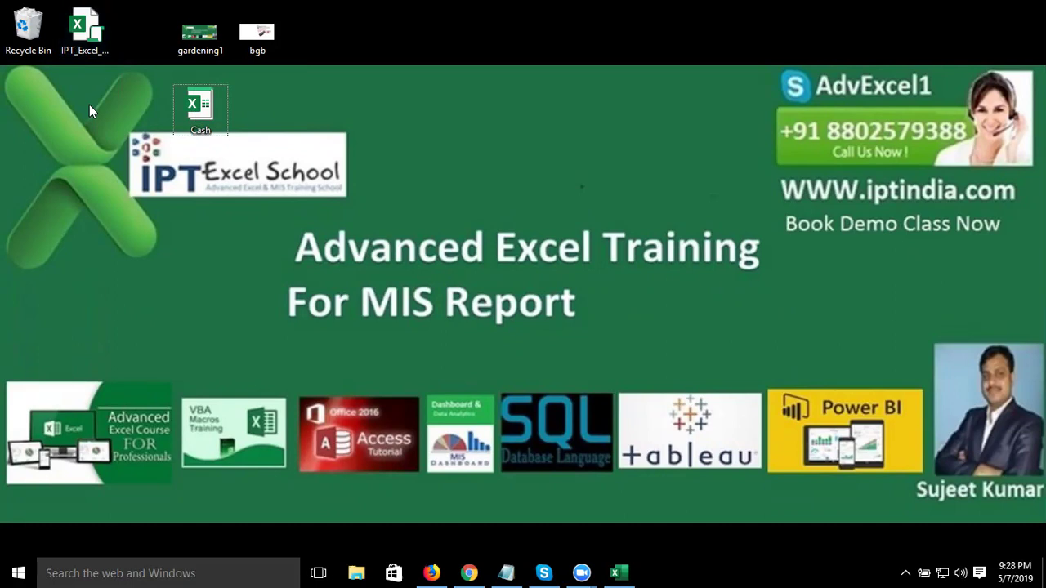
Open the IPT_Excel_School file's Properties on its Details tab.
click(80, 31)
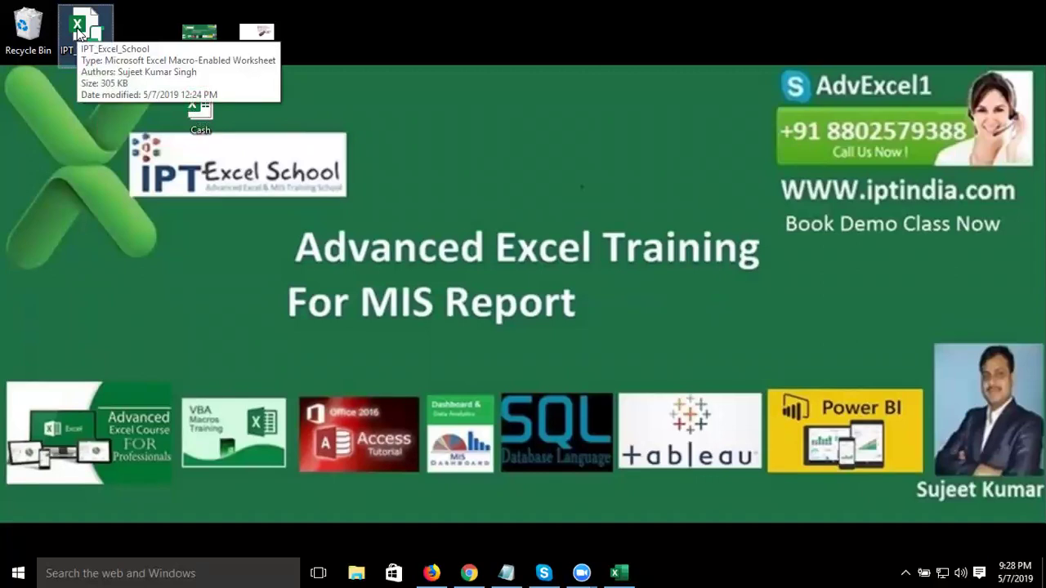
right_click(76, 28)
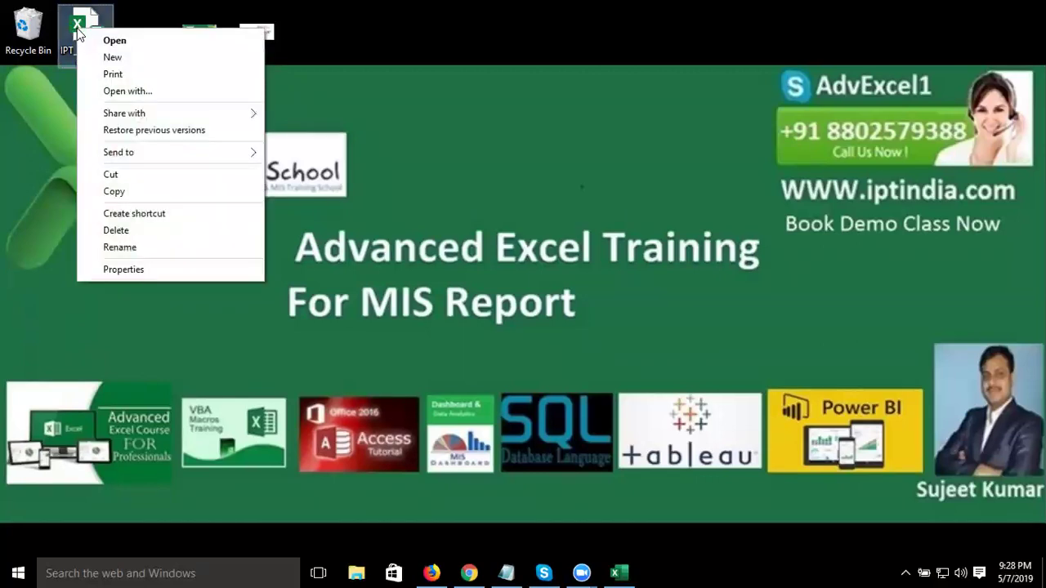
click(176, 273)
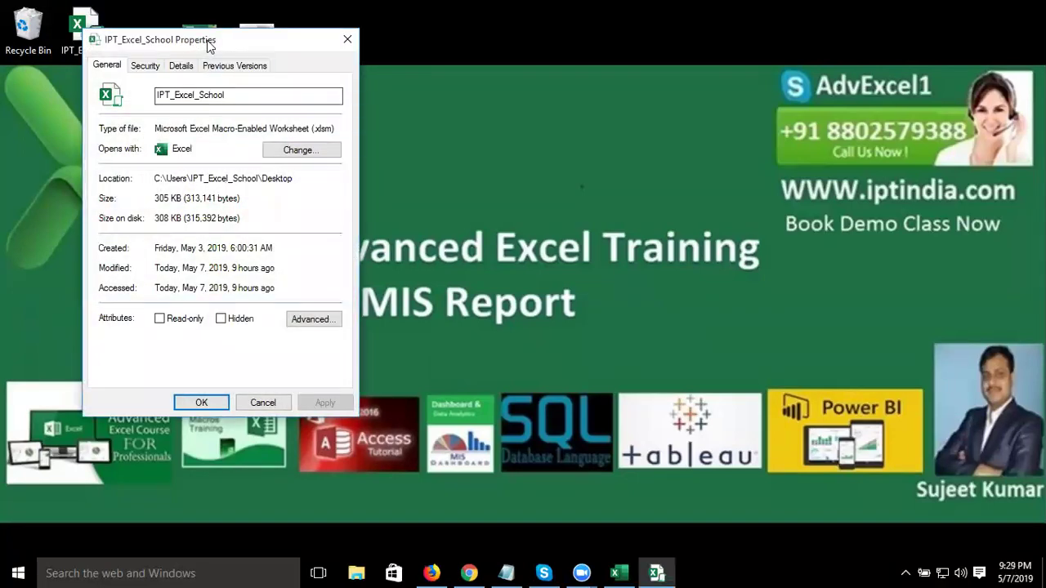
drag(236, 43, 486, 75)
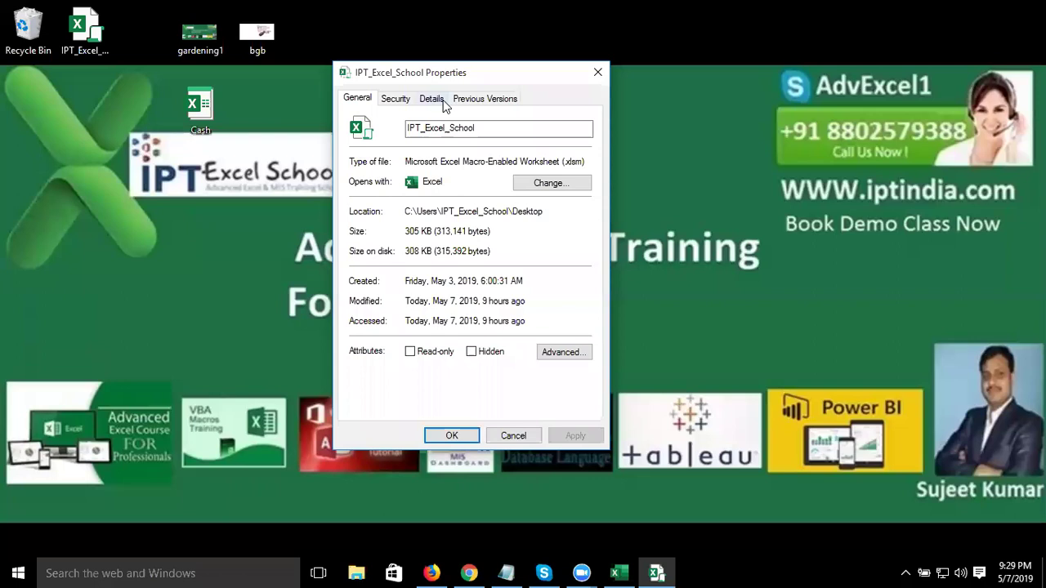
click(433, 98)
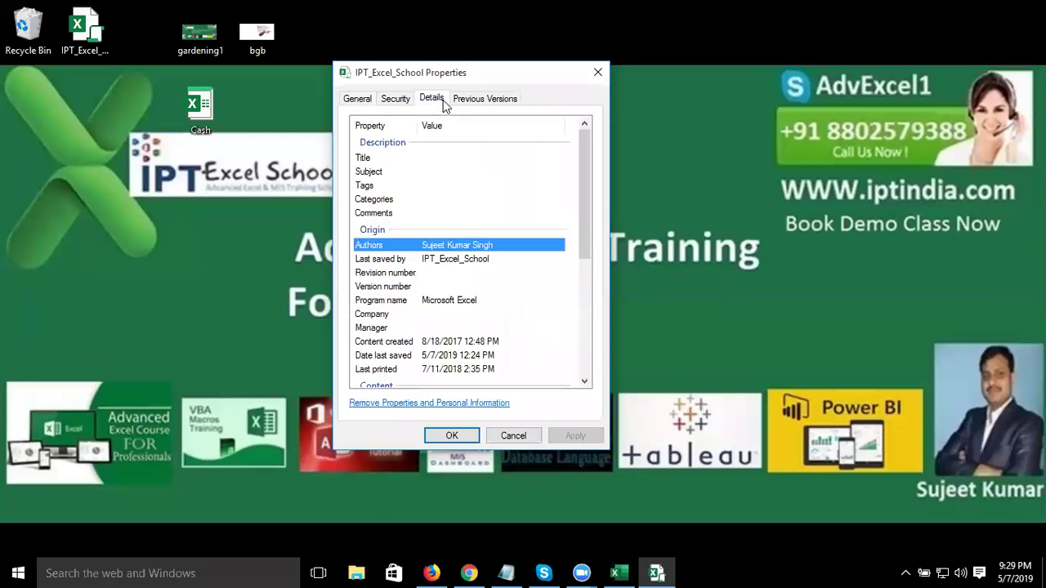
Set Title to 'Student Data File' and Subject to 'Joining Data and Demo Class File'.
click(433, 158)
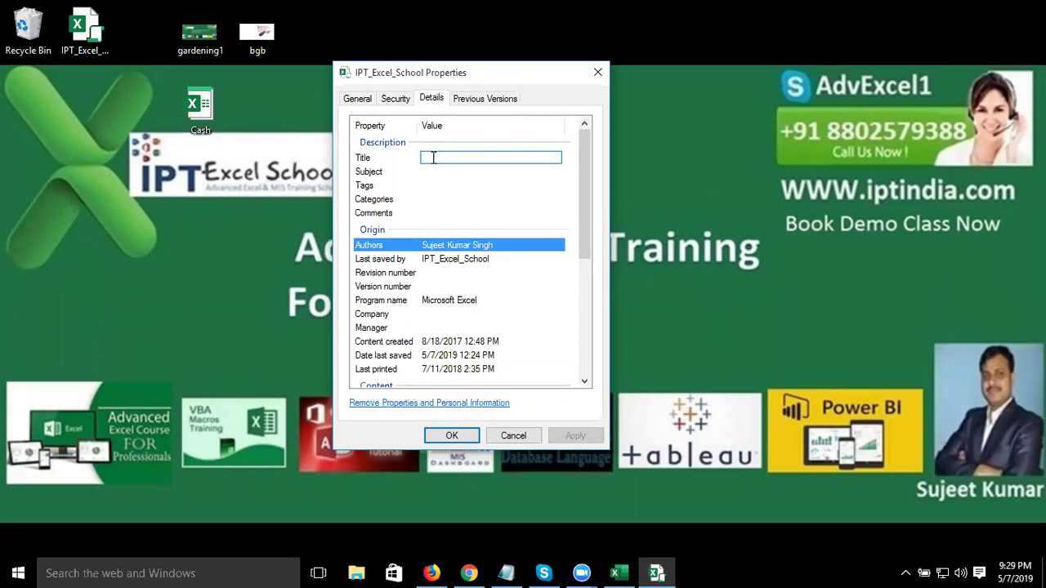
text(Stu)
text(dent Data File)
click(468, 177)
text(J)
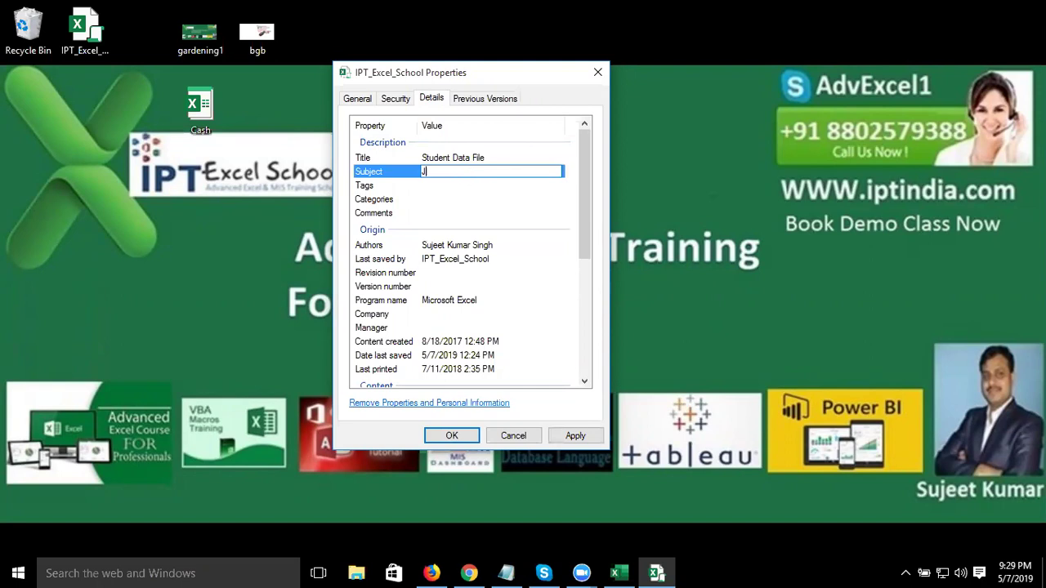
text(oining Data and Demo Class File)
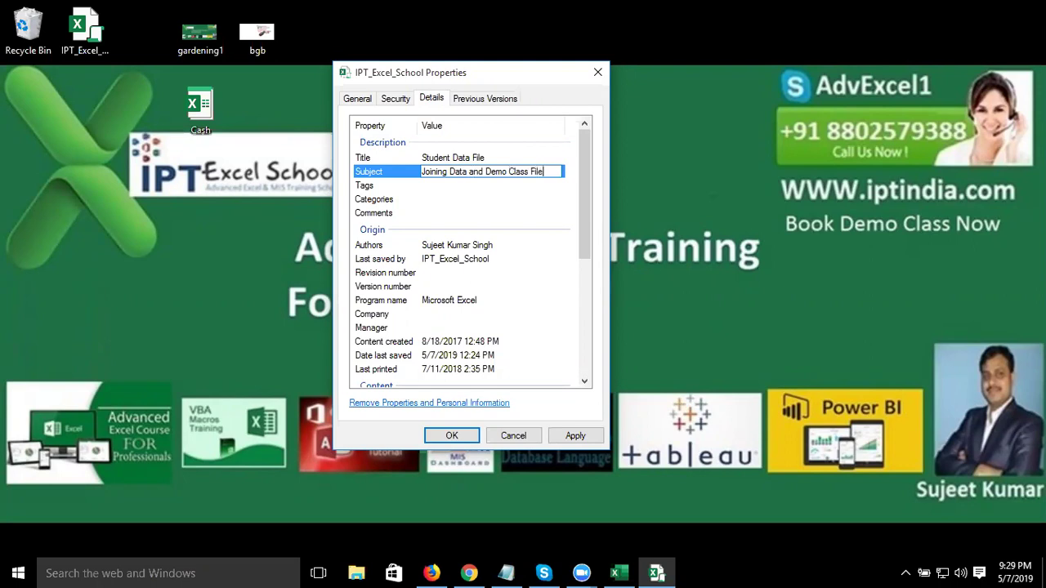
Enter the tags Dump,VBA,Mail,Link and apply the new properties.
click(446, 199)
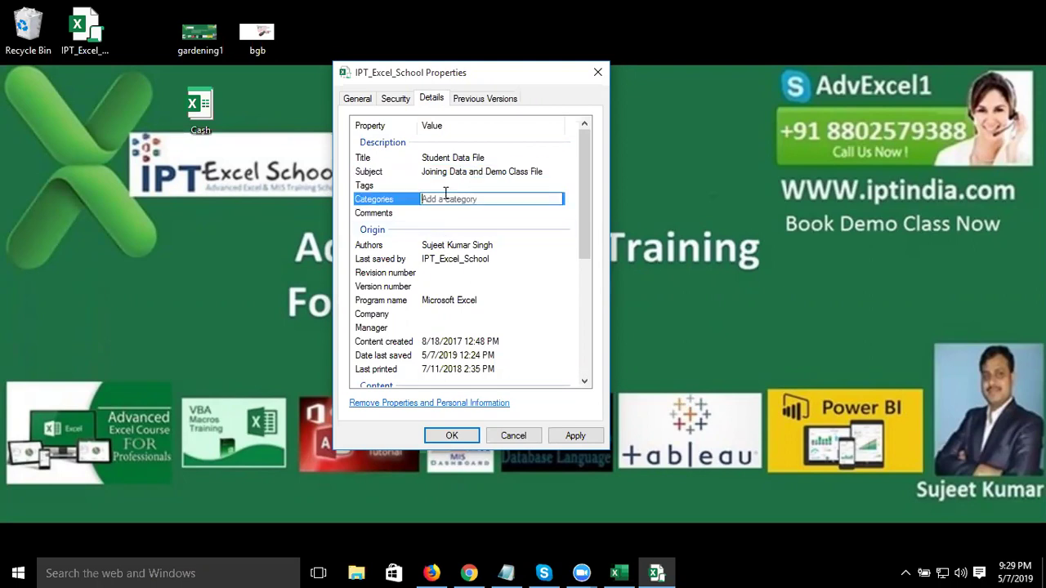
click(446, 186)
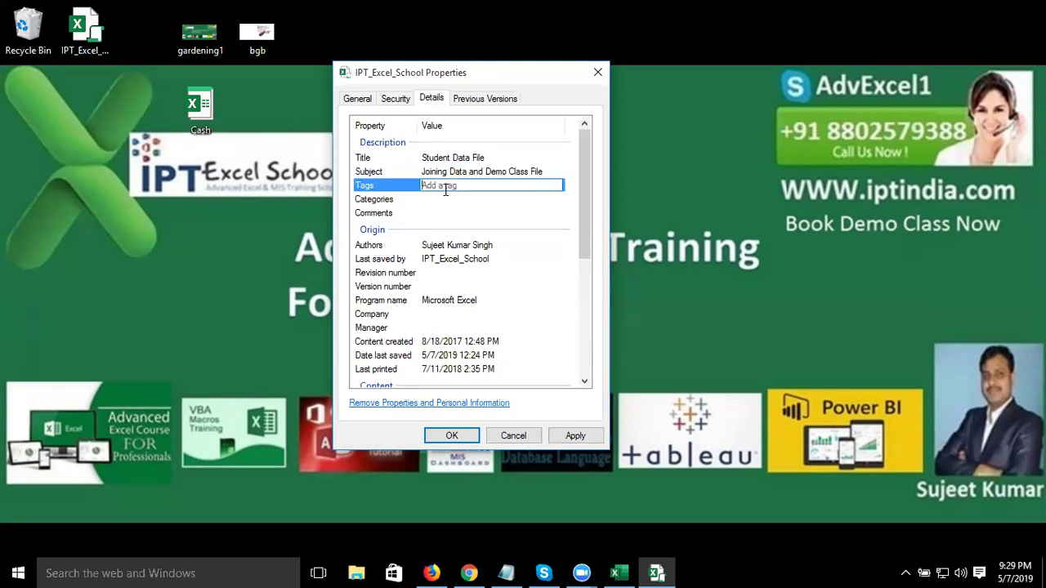
text(Dump)
key(BackSpace)
key(BackSpace)
text(,)
text(VBA,Mail,)
text(Link)
click(582, 437)
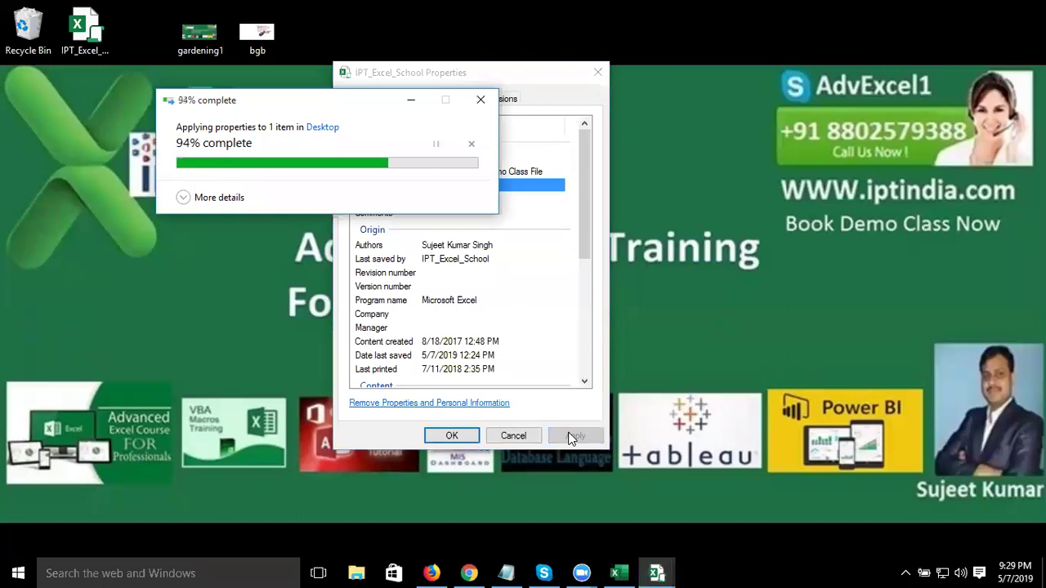
click(448, 438)
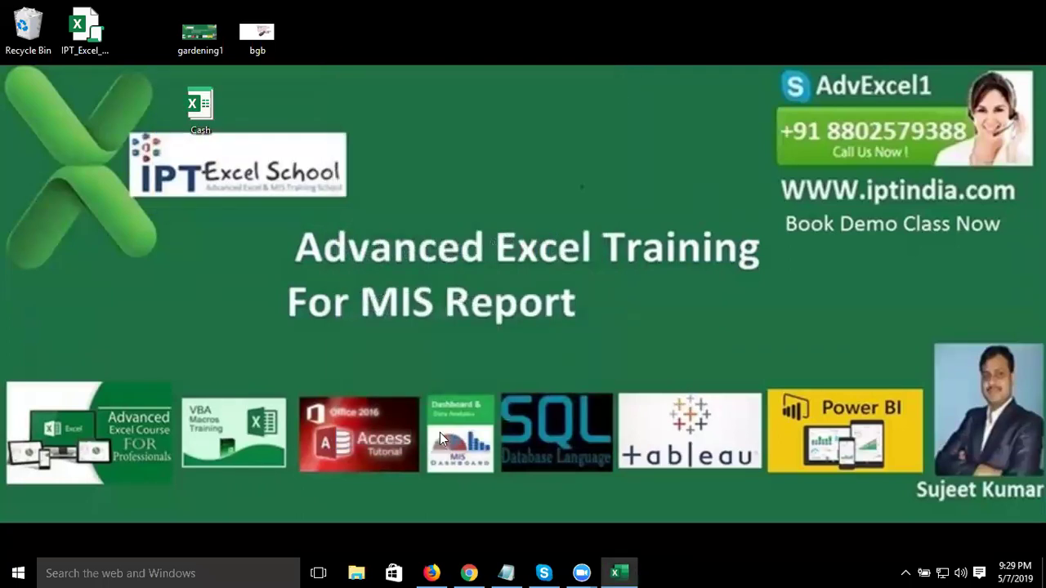
right_click(286, 227)
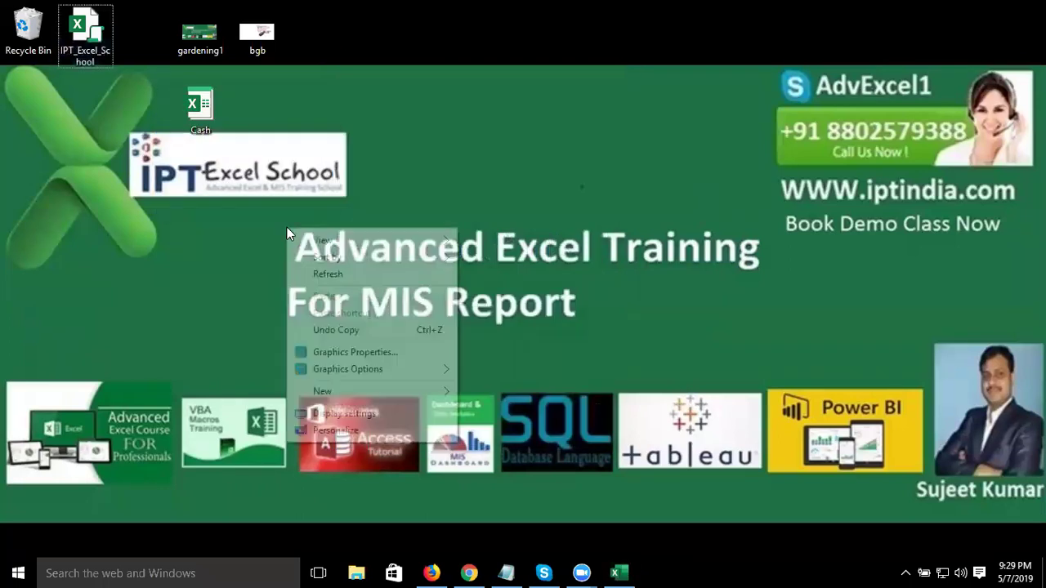
click(343, 278)
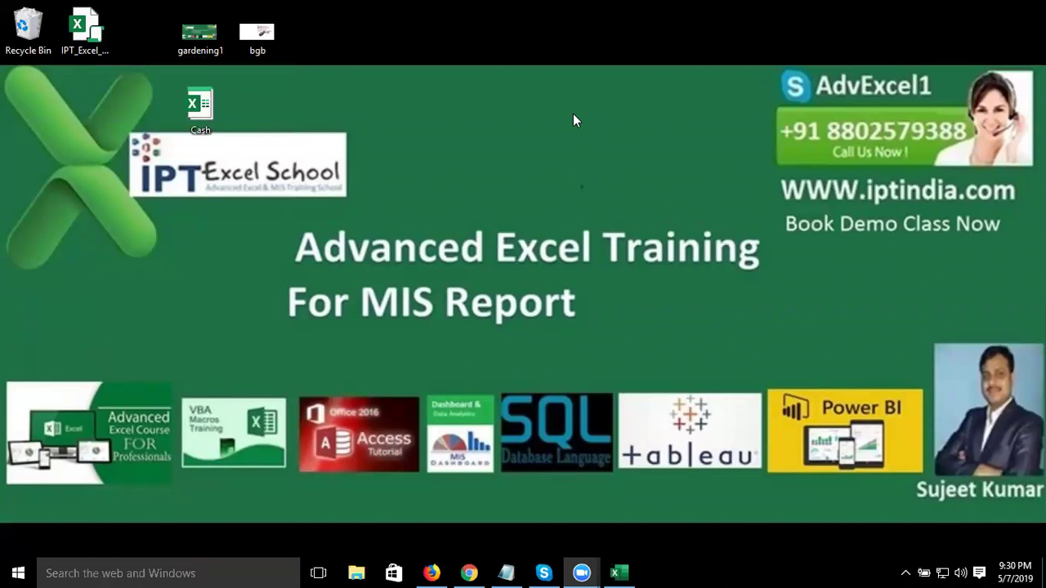
click(327, 135)
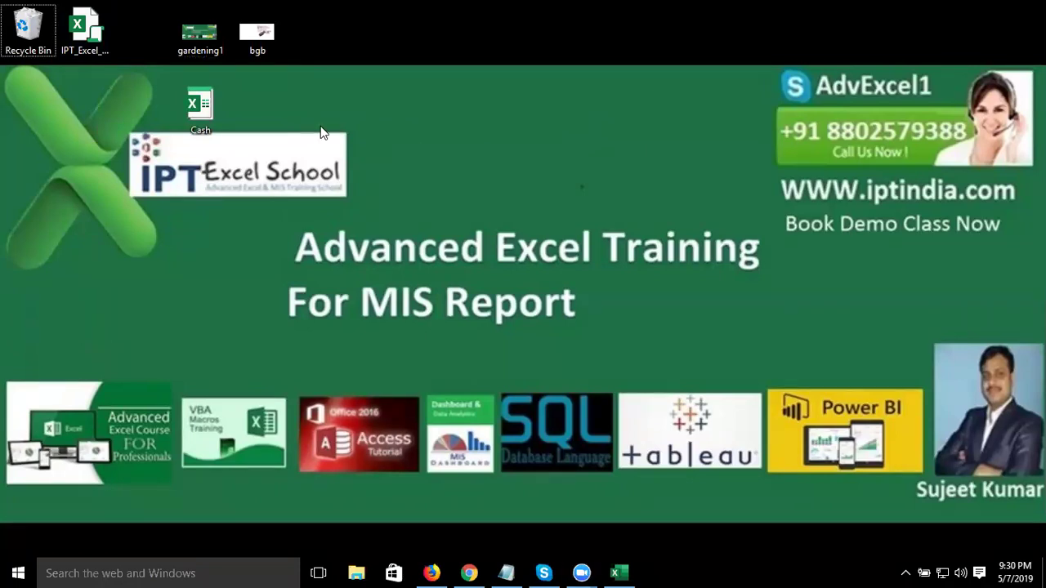
mouse_move(200, 104)
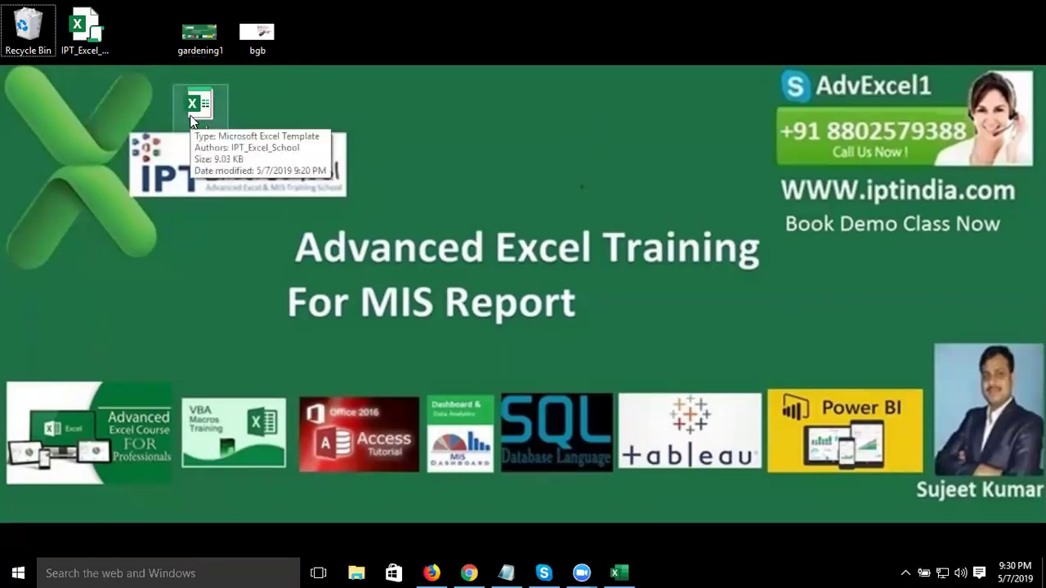
right_click(191, 119)
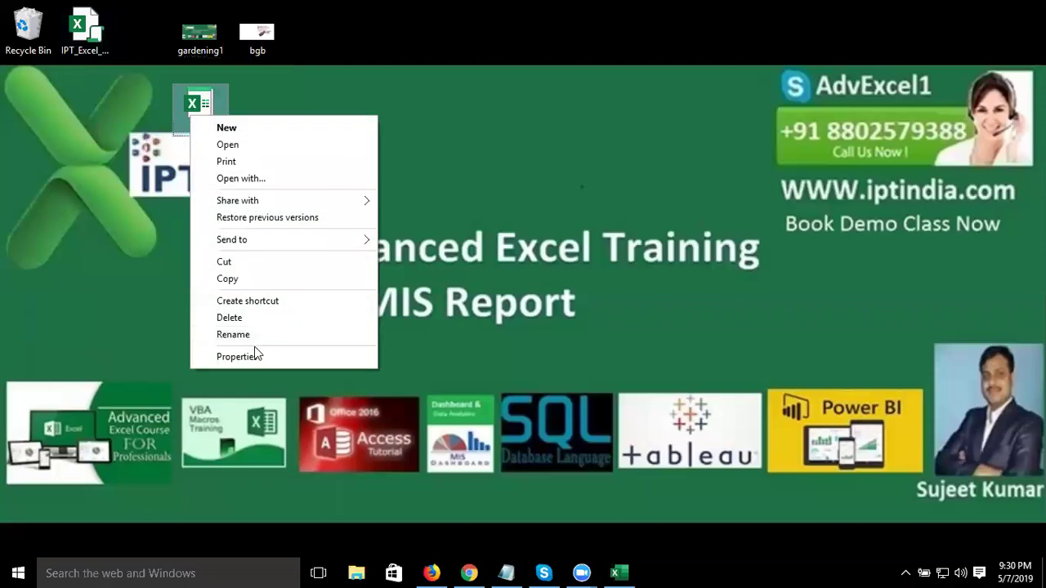
click(254, 356)
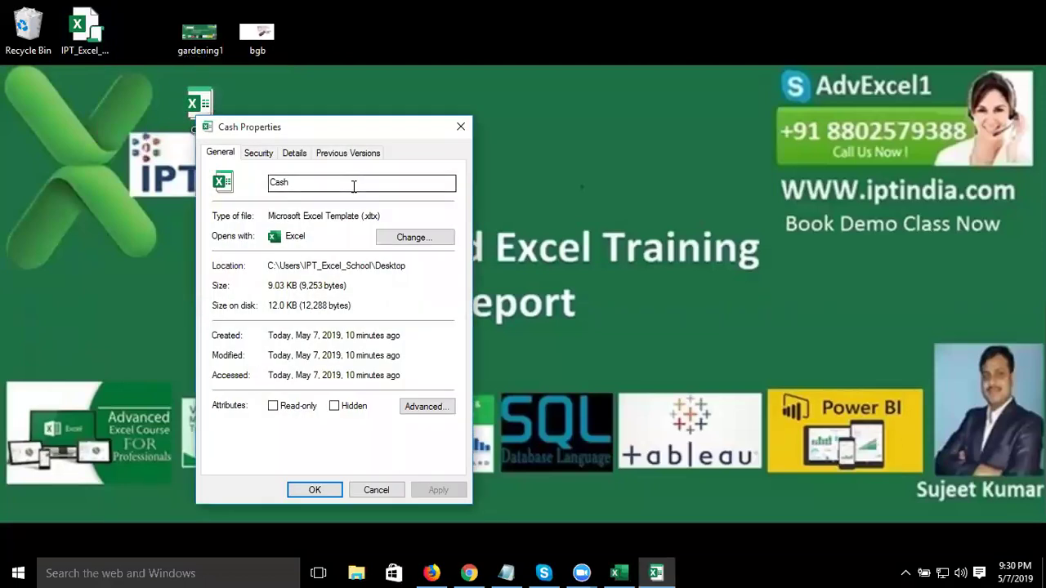
click(310, 187)
click(461, 126)
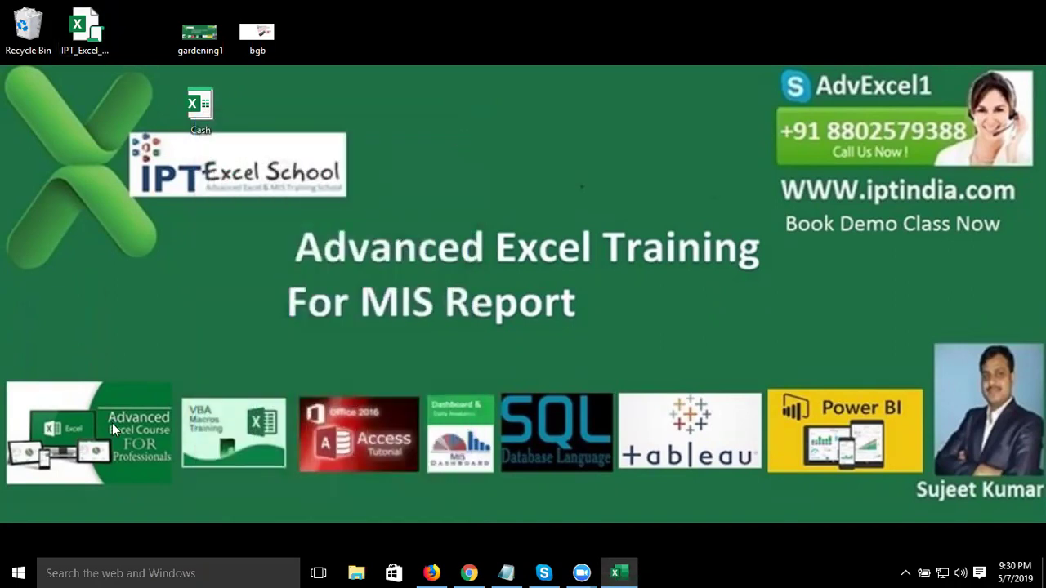
click(286, 518)
click(357, 571)
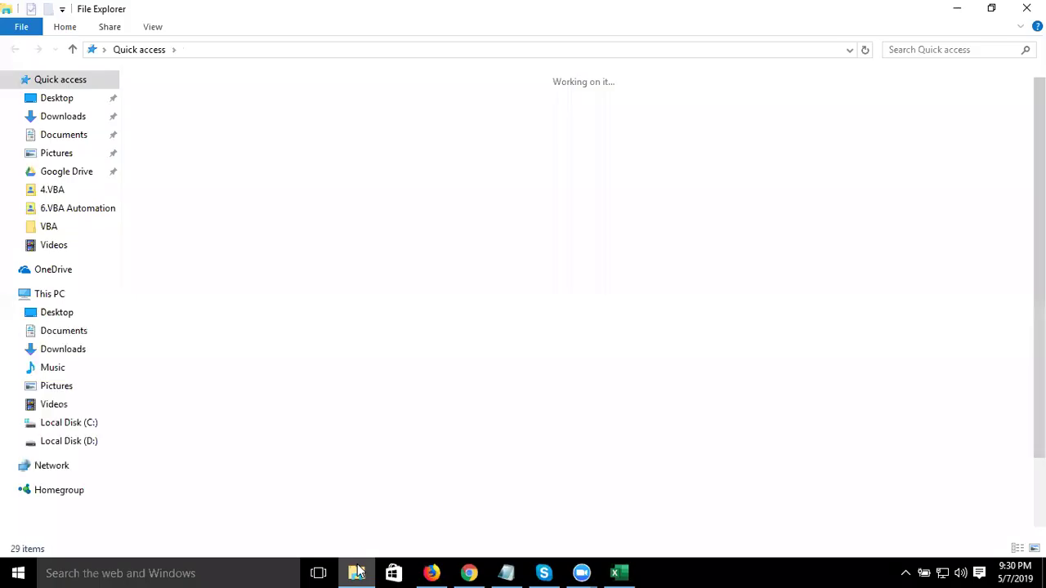
click(65, 100)
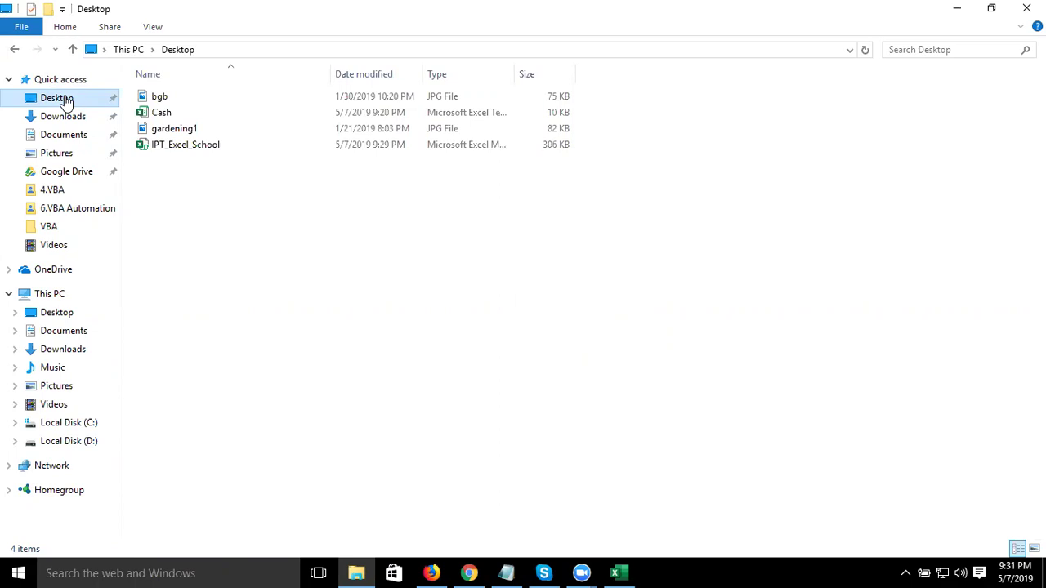
click(893, 50)
text(vba)
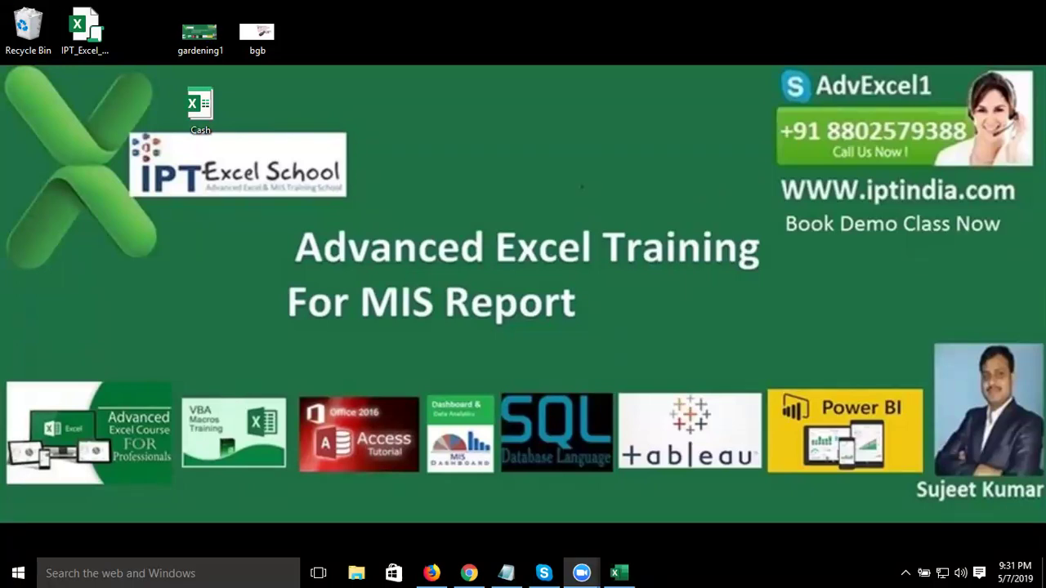
Restore Excel's Book1 from the taskbar, showing its empty Sheet5.
click(655, 108)
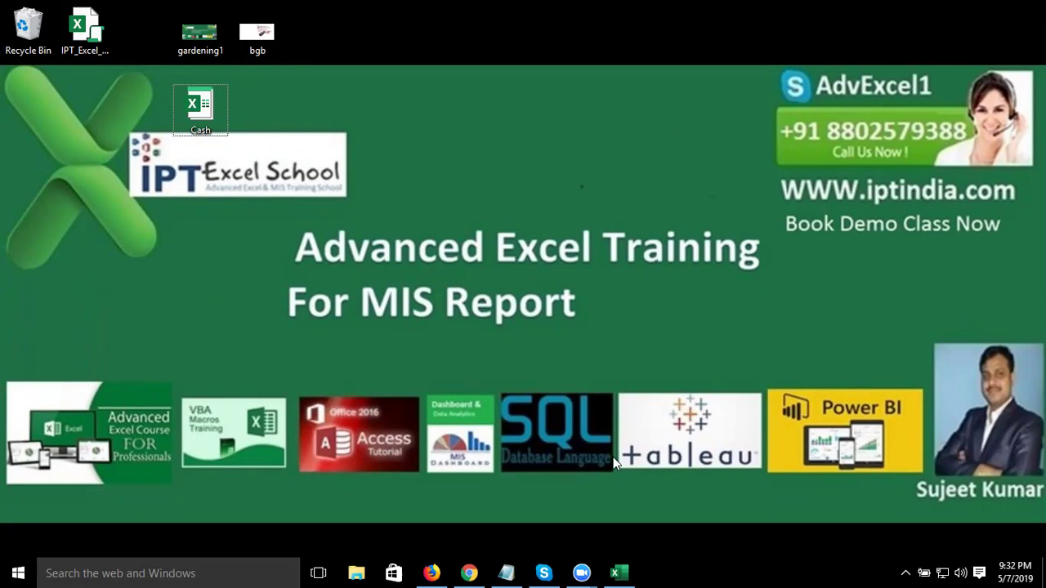
click(618, 572)
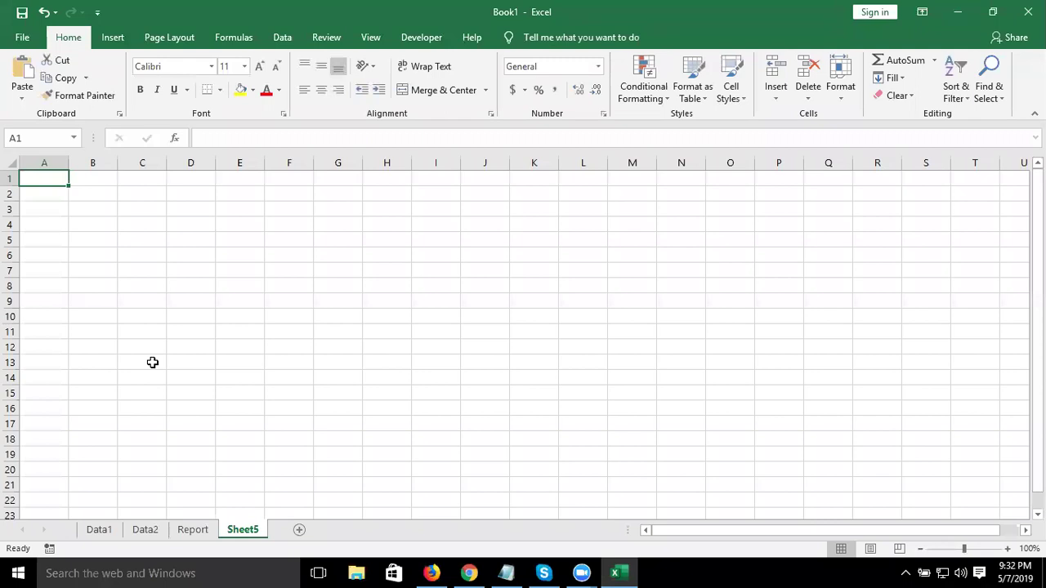
Enter the headers File Name, Date and For in cells A1 through C1.
text(File)
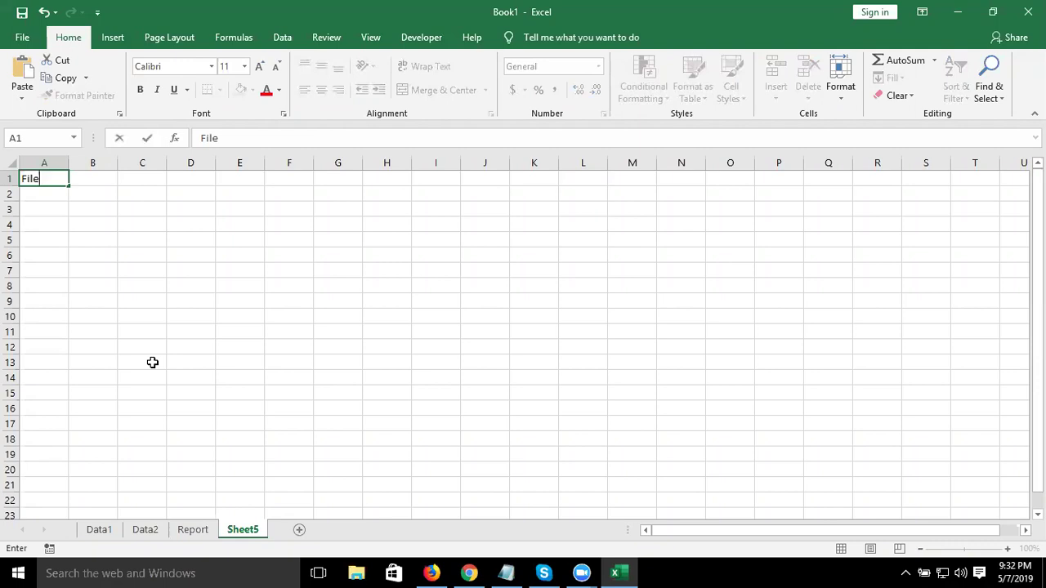
text( Name)
key(Tab)
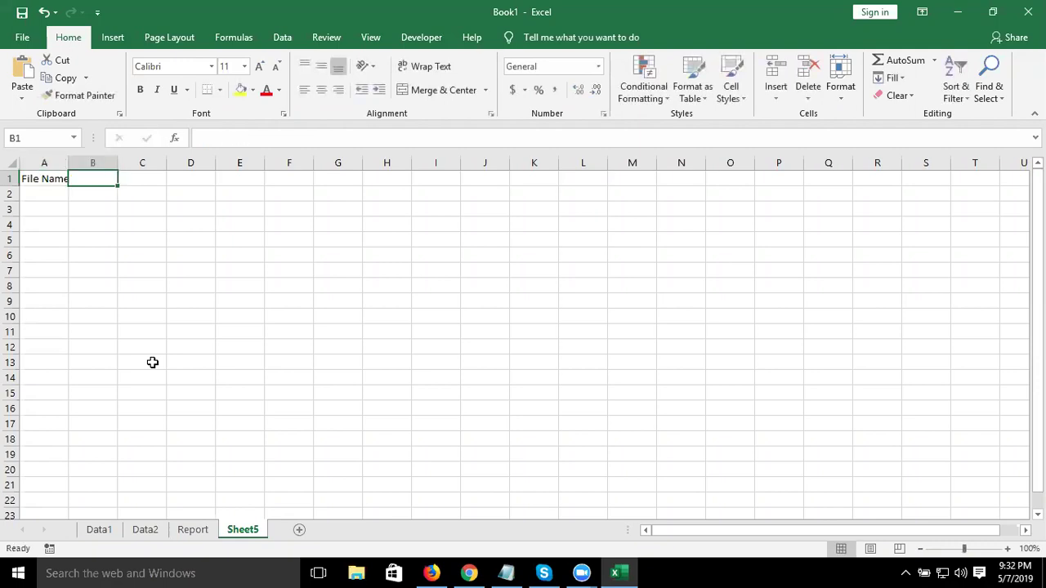
text(Date)
key(Tab)
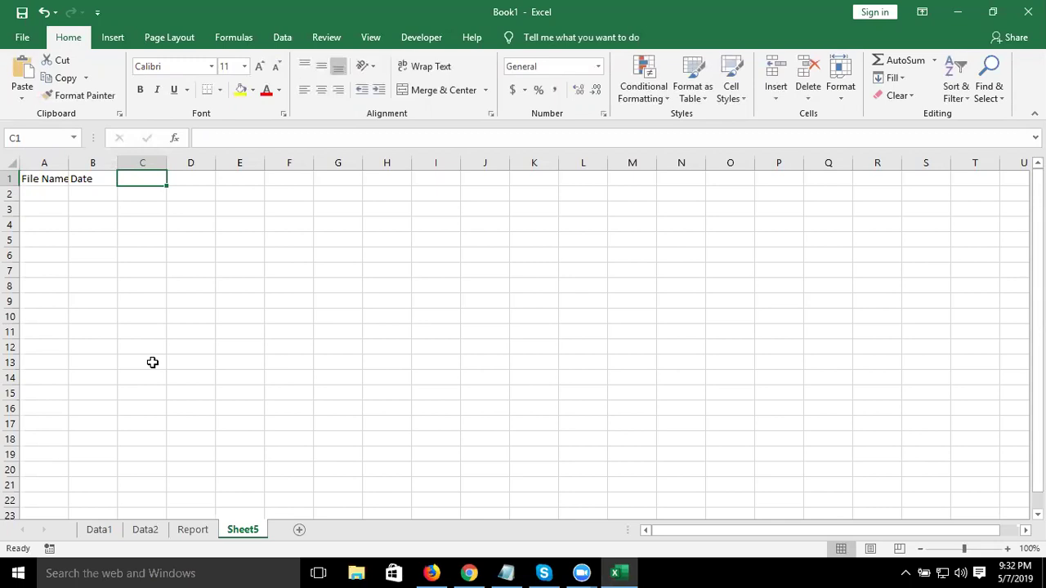
text(For)
key(Tab)
Enter the headers Send, Pur. and Path in cells D1 through F1.
text(Send)
key(Tab)
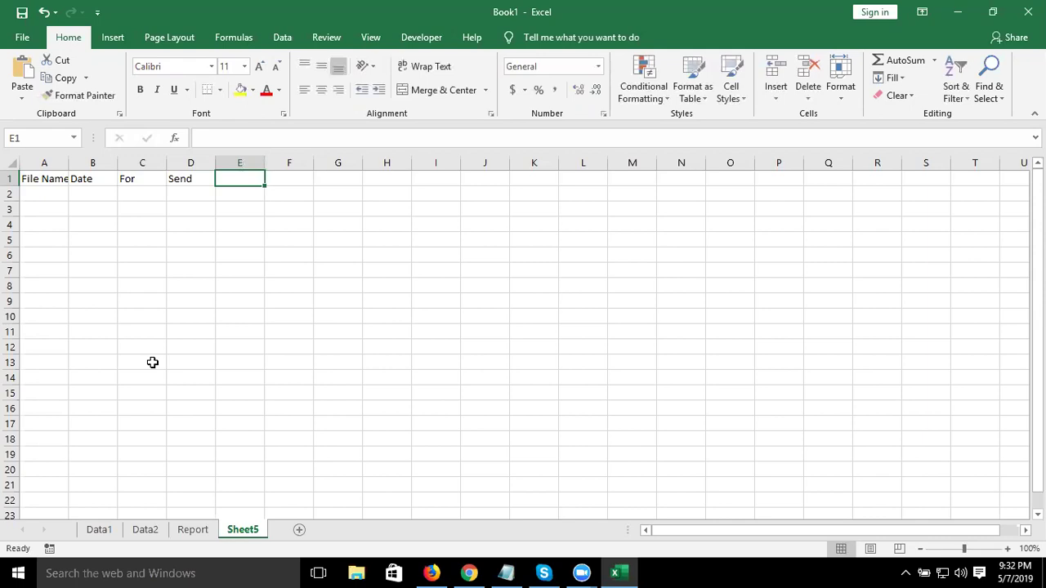
text(Pub)
key(BackSpace)
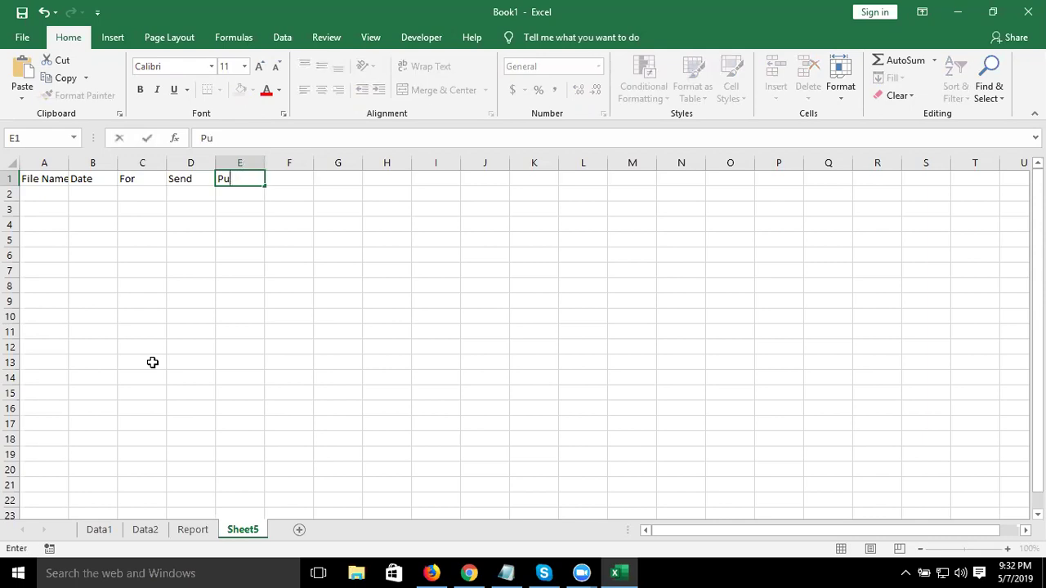
text(r)
text(.)
key(Tab)
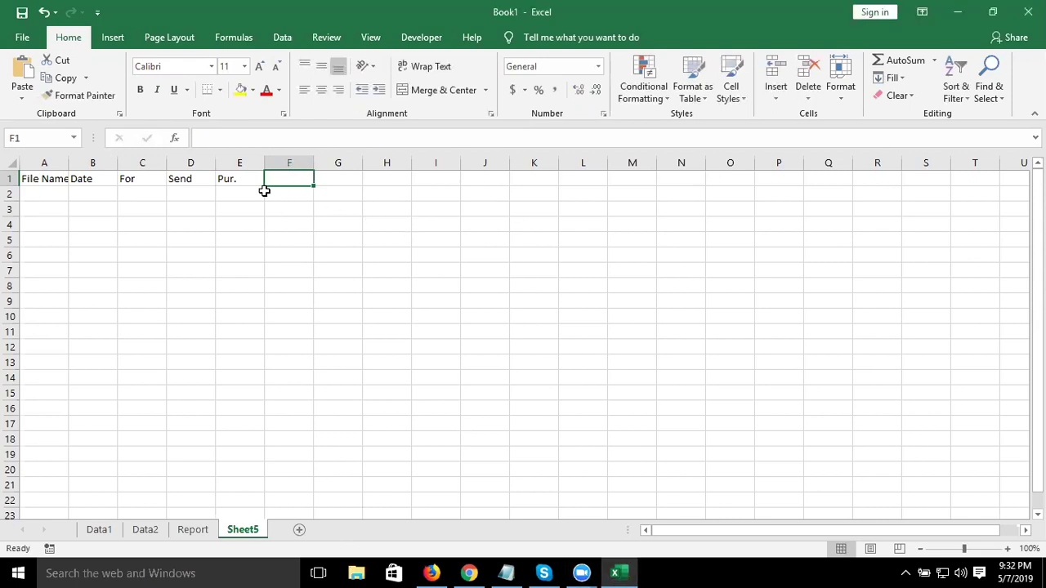
text(Path)
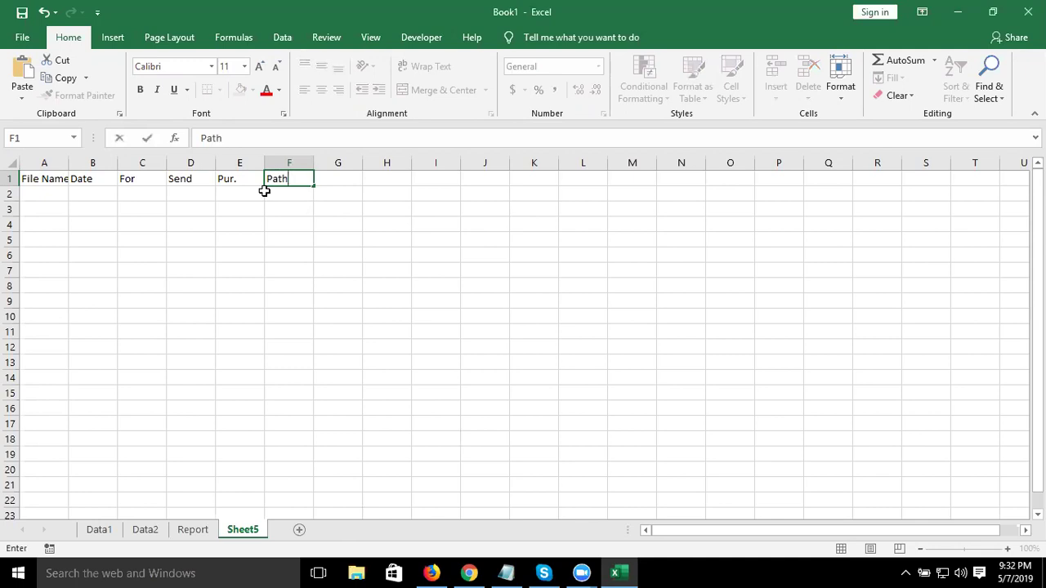
key(Return)
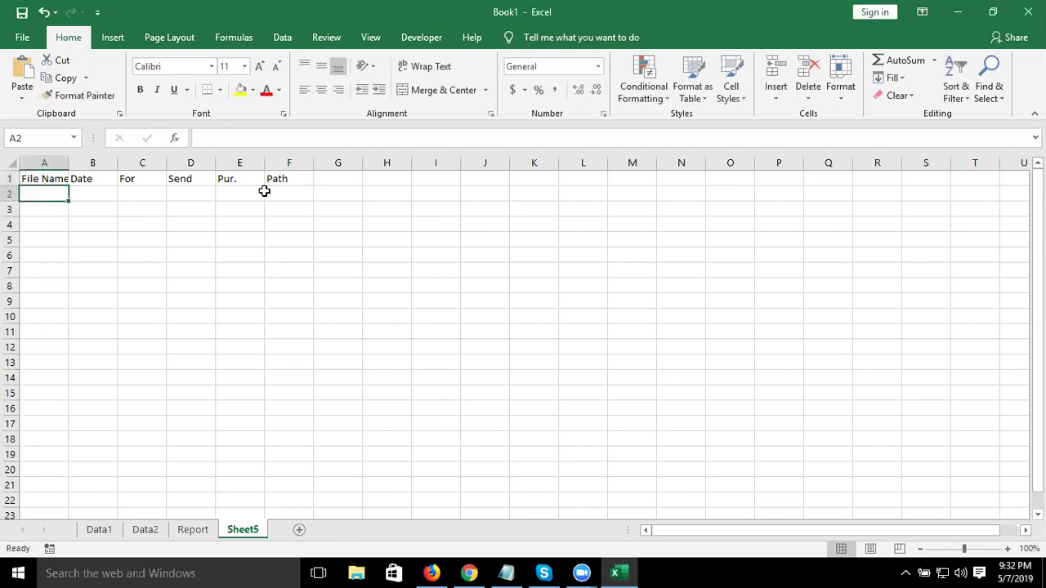
Extend the selection down and right into the rows below the headers.
key(shift+Down)
key(shift+Down)
key(shift+Down)
key(shift+Down)
key(shift+Right)
key(shift+Right)
key(shift+Right)
key(shift+Right)
key(shift+Right)
key(shift+Down)
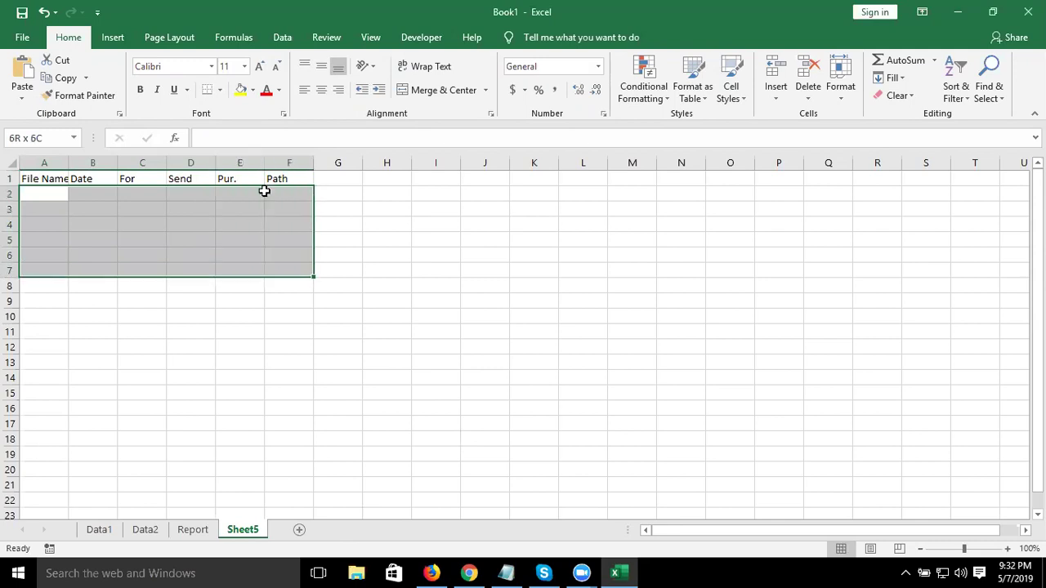
key(shift+Down)
key(shift+Down)
key(shift+Down)
key(shift+Down)
key(shift+Down)
key(shift+Down)
key(shift+Down)
key(shift+Down)
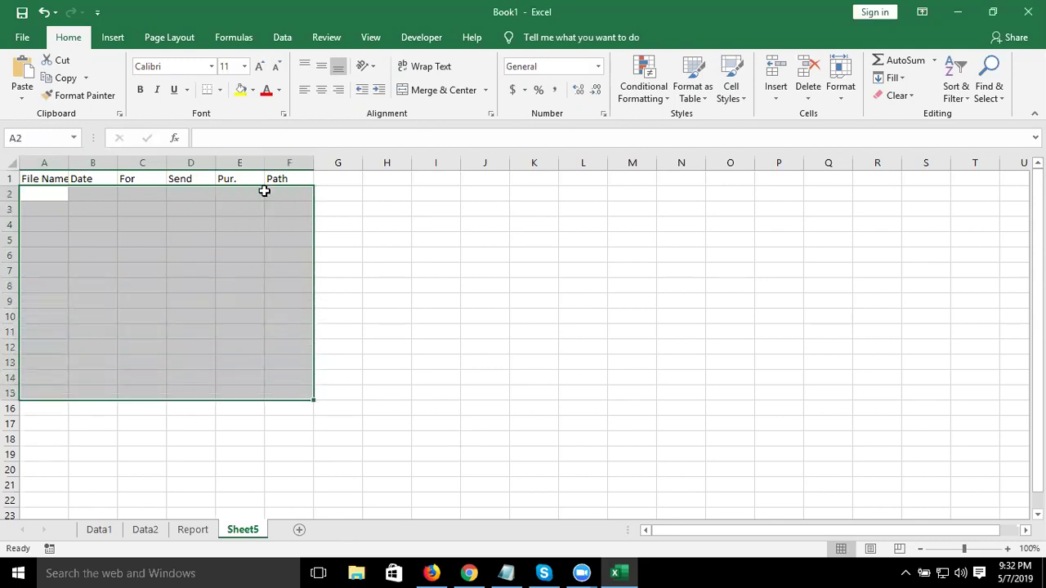
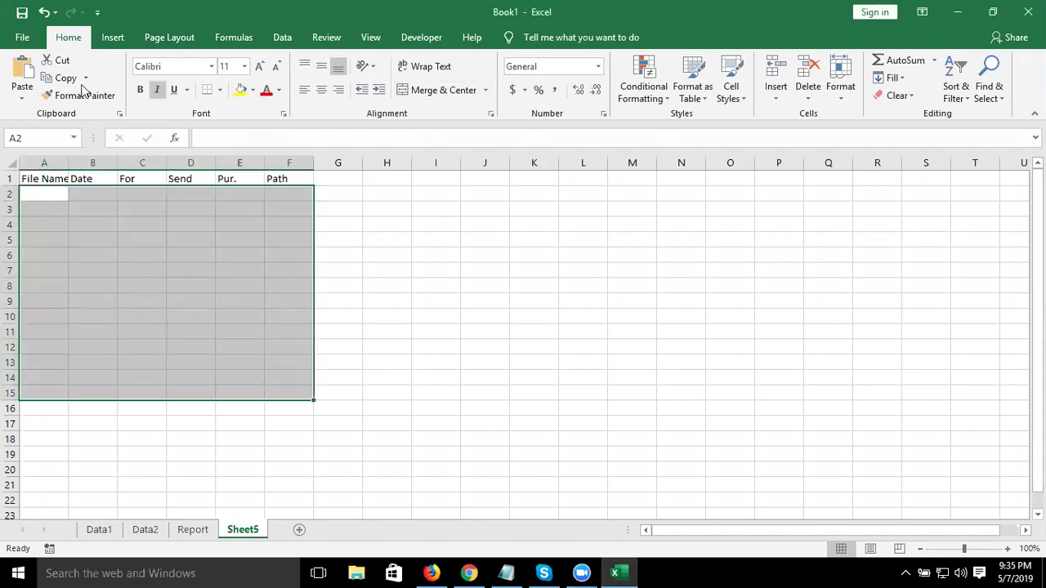
Show Book1's backstage Info properties, then cancel the title edit so the title stays blank.
click(27, 39)
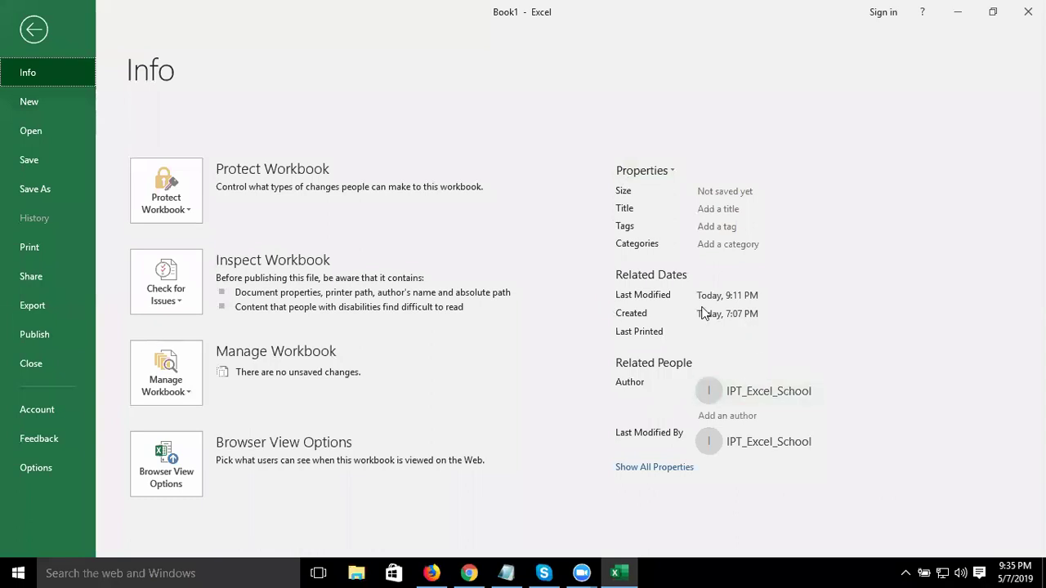
click(712, 208)
key(Escape)
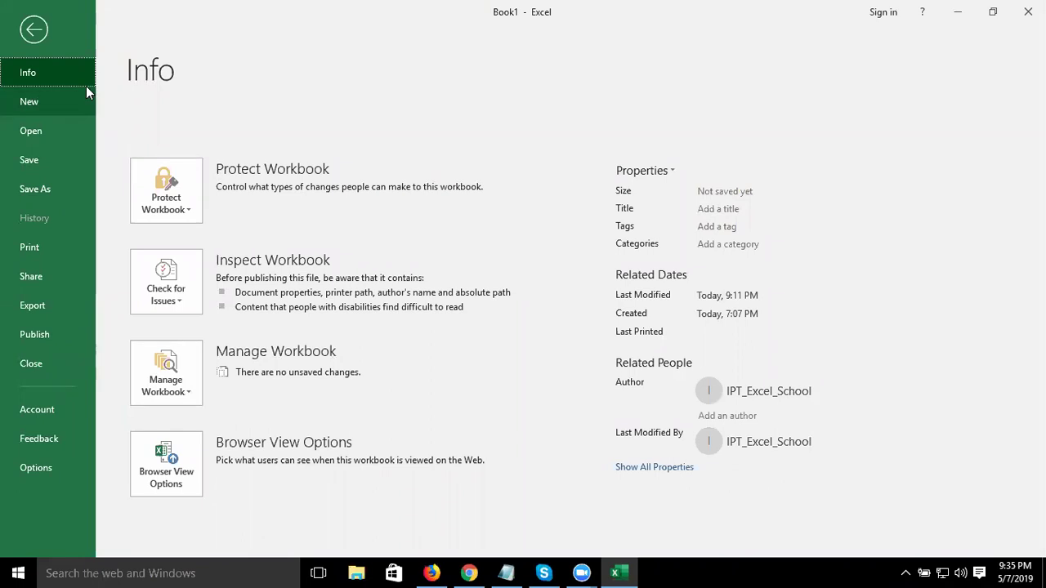
Review the General settings in Excel Options, then return to Sheet5 with cell L4 selected.
click(36, 469)
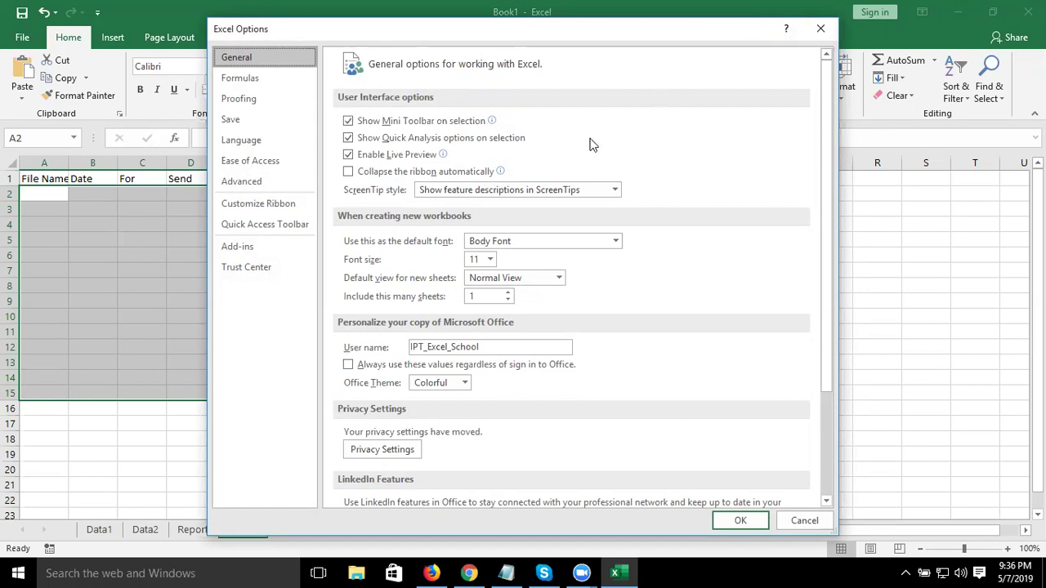
click(813, 29)
drag(533, 224, 485, 255)
click(600, 221)
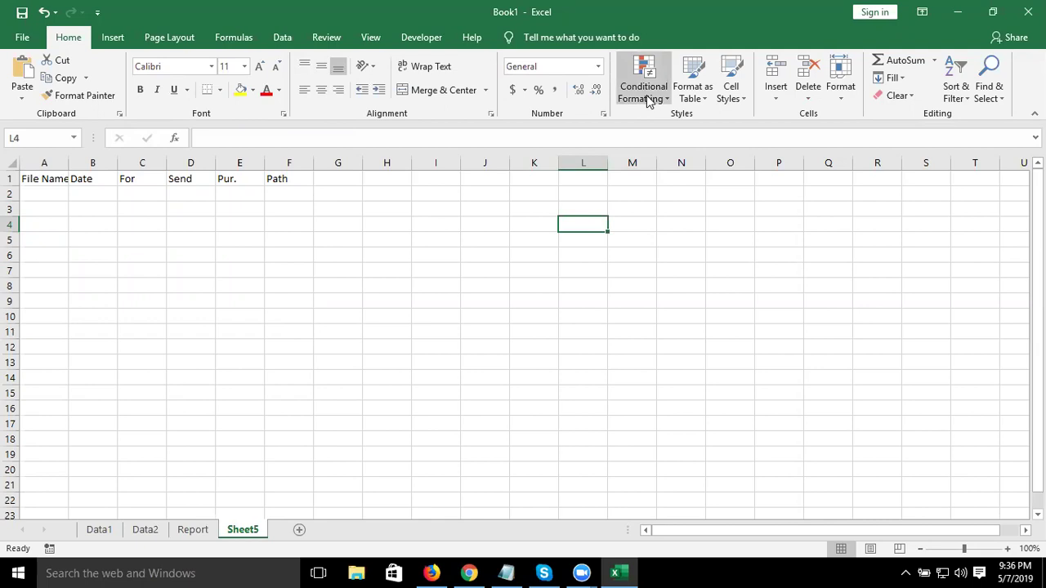
mouse_move(644, 86)
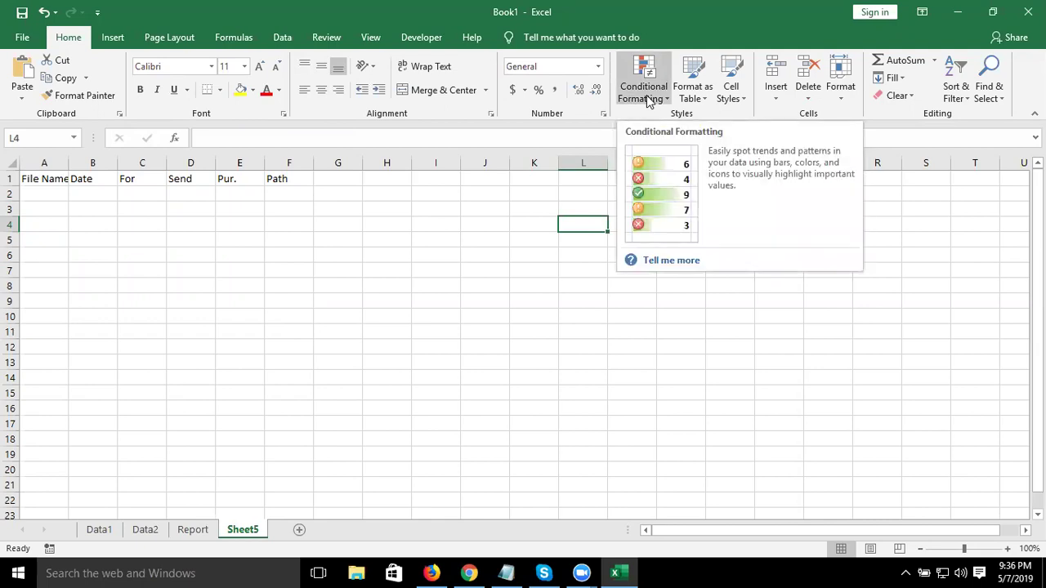
Open the conditional formatting help article from the tooltip and scroll through it.
click(685, 261)
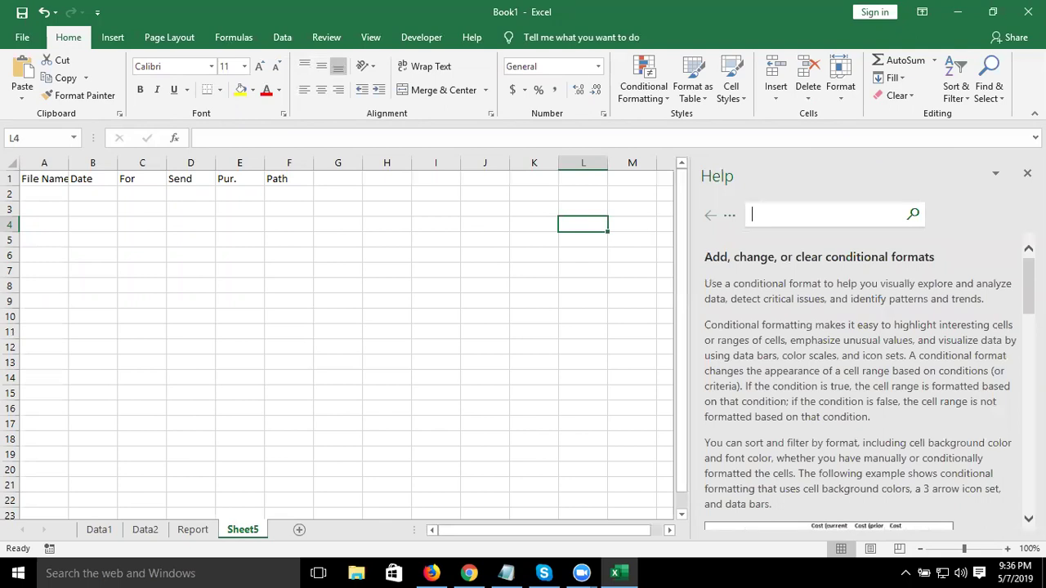
scroll(858, 384, down, 2)
scroll(858, 384, down, 3)
scroll(858, 384, down, 3)
scroll(858, 384, down, 2)
scroll(858, 384, up, 3)
scroll(858, 384, up, 2)
scroll(858, 384, down, 3)
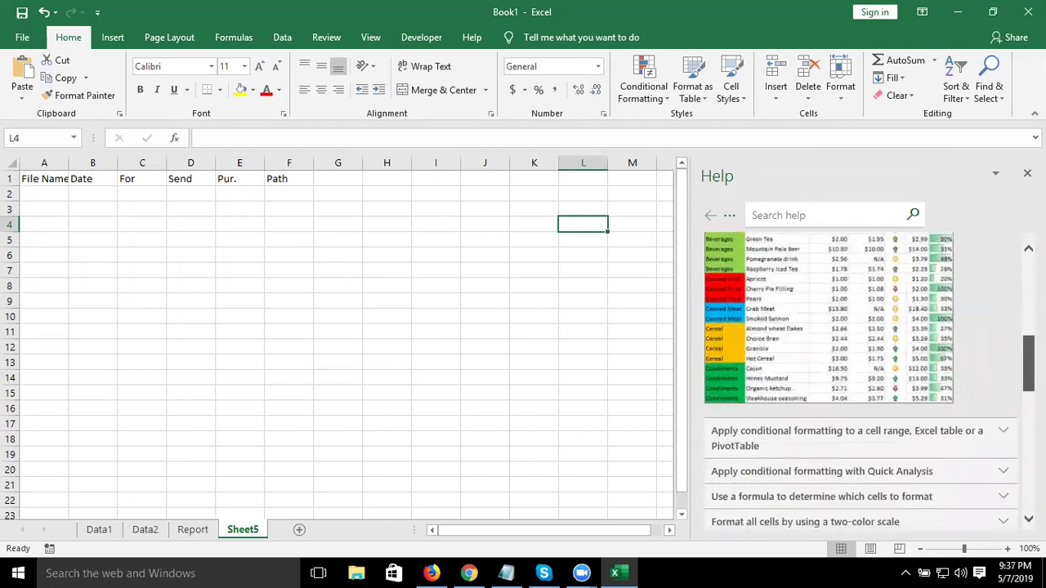
scroll(858, 384, up, 5)
scroll(858, 384, down, 1)
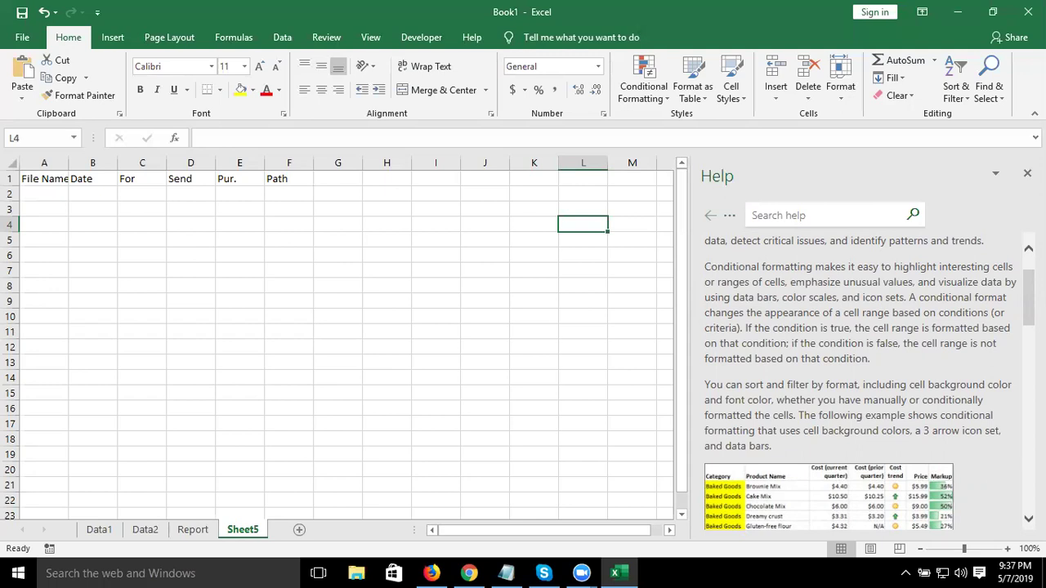
Expand the topic 'Apply conditional formatting to a cell range, Excel table or a PivotTable'.
scroll(866, 384, down, 1)
scroll(866, 384, down, 2)
scroll(866, 384, down, 2)
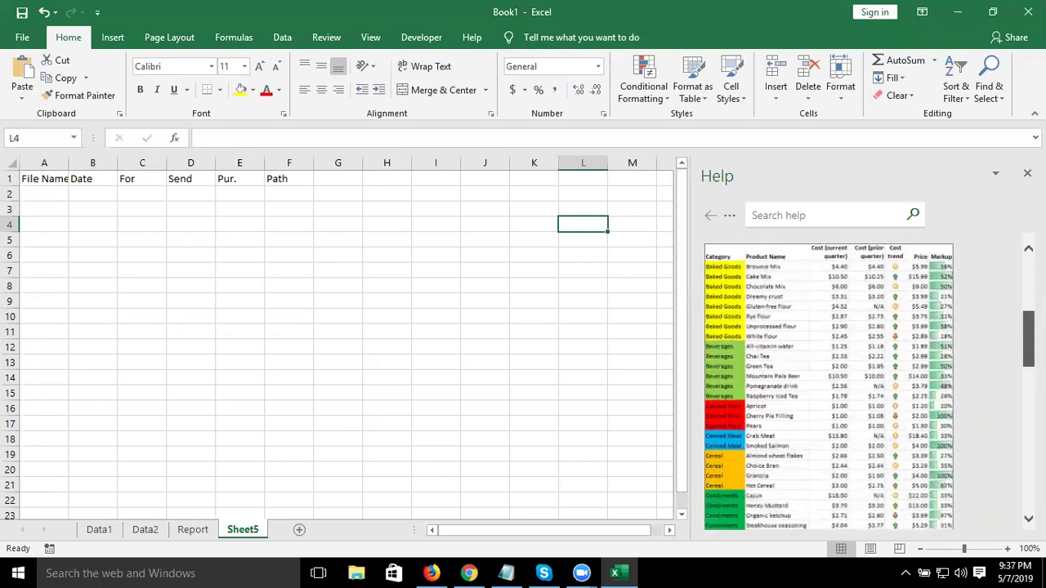
scroll(866, 384, down, 2)
scroll(866, 384, down, 1)
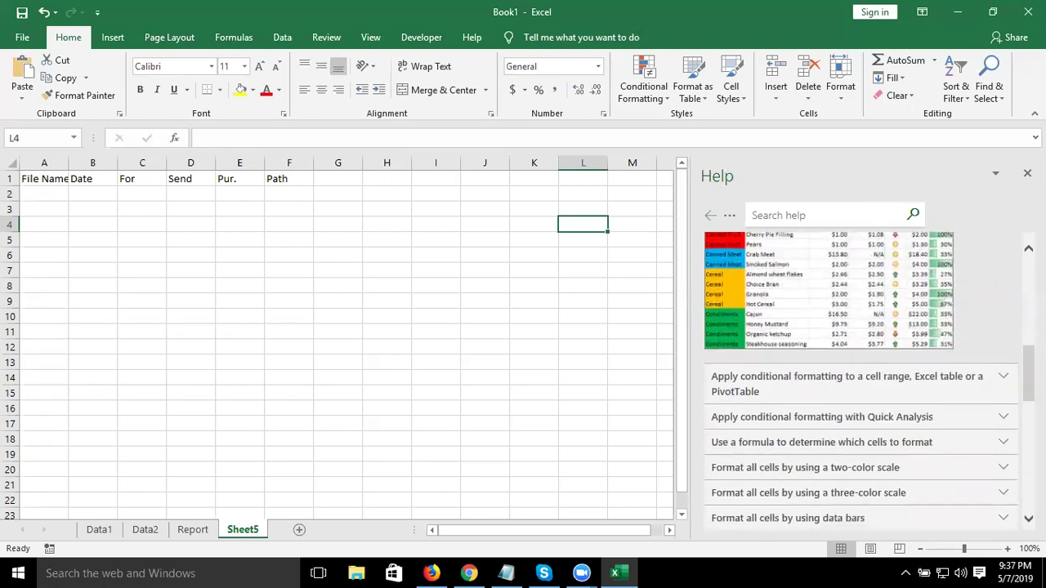
click(999, 382)
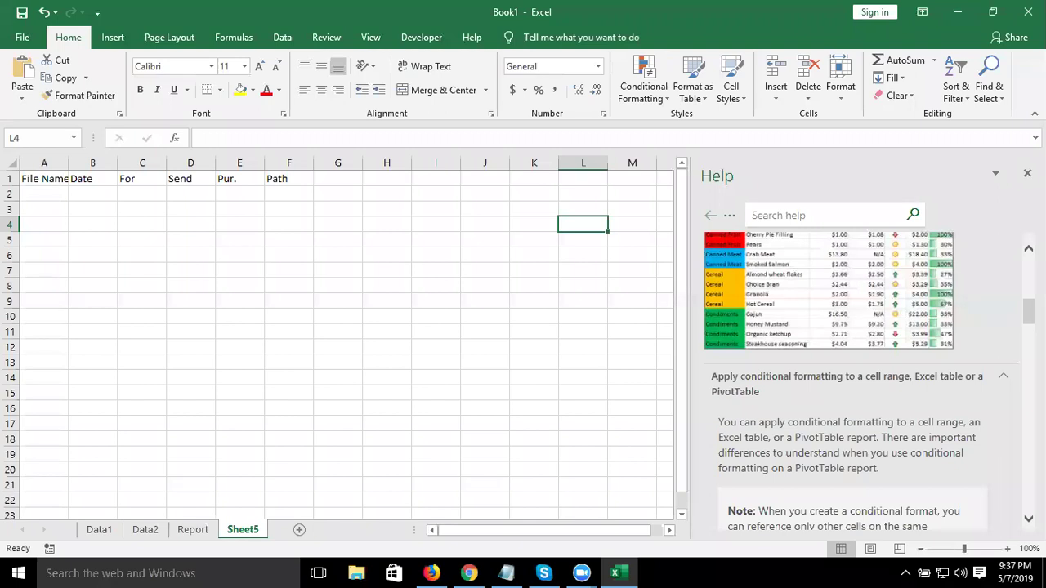
drag(1028, 317, 1013, 403)
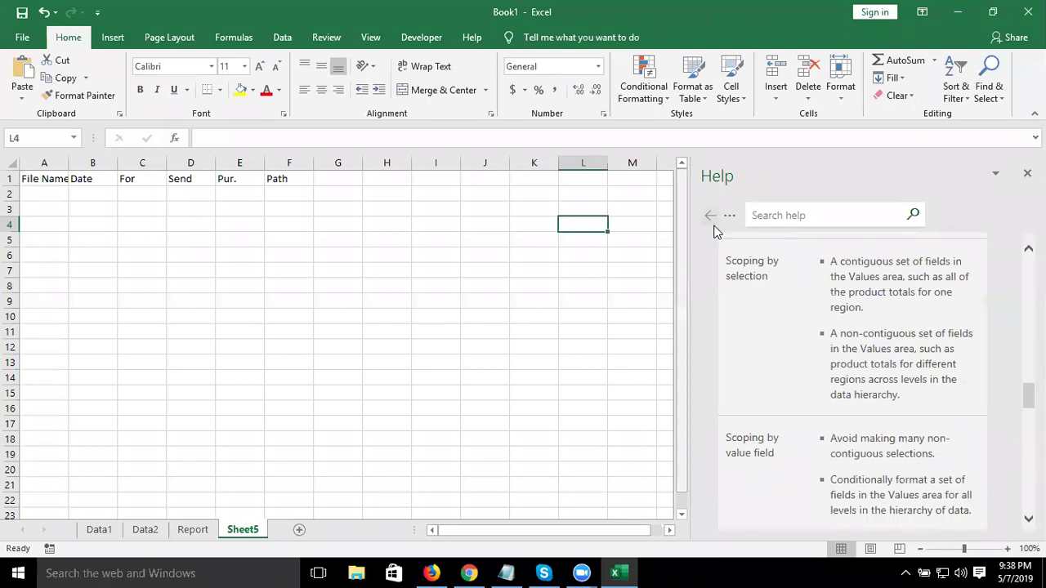
Search Help for 'limit' and open the 'Excel specifications and limits' article.
click(758, 215)
text(limit)
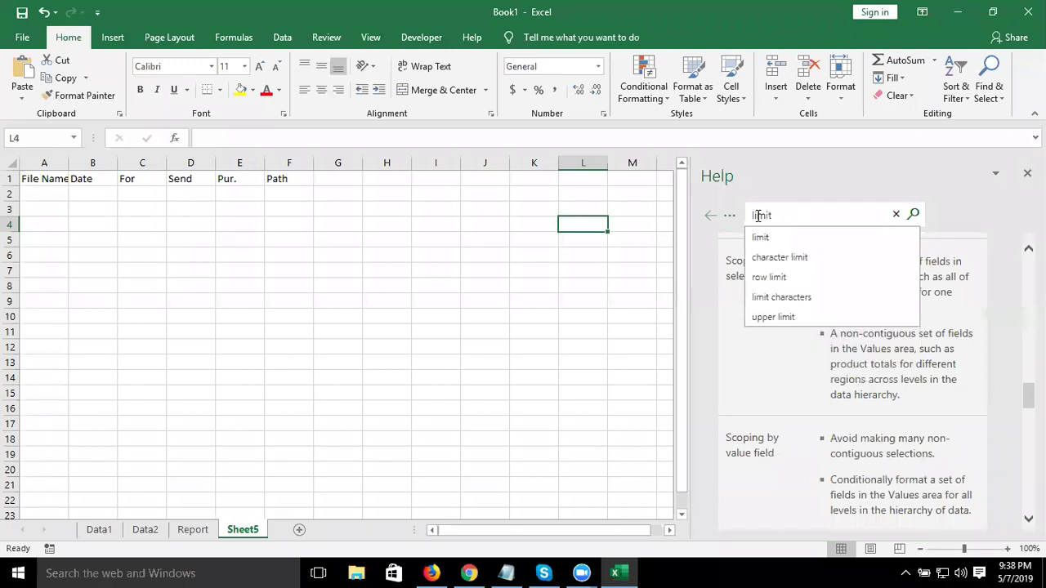
key(Return)
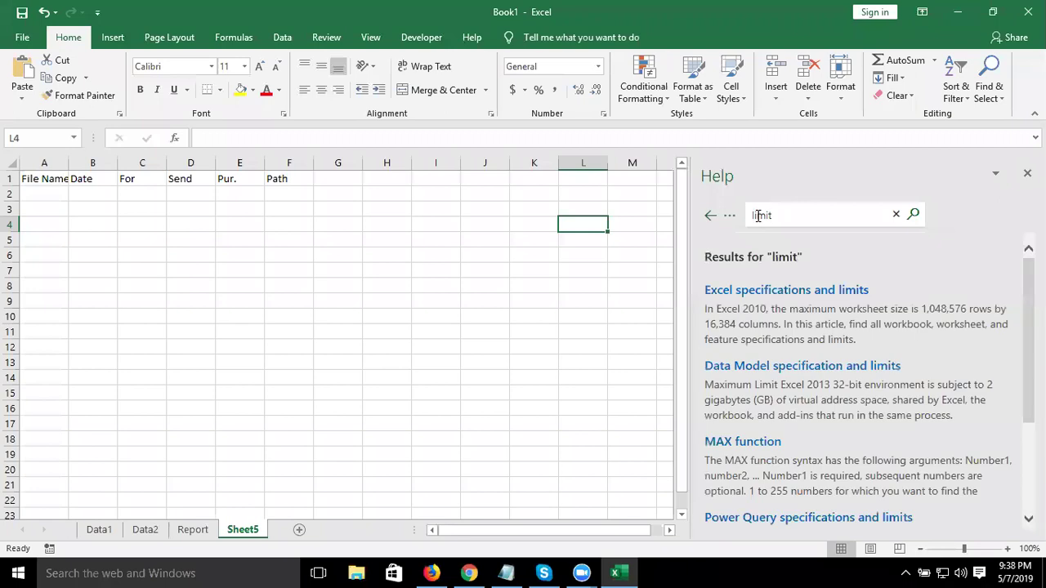
click(832, 291)
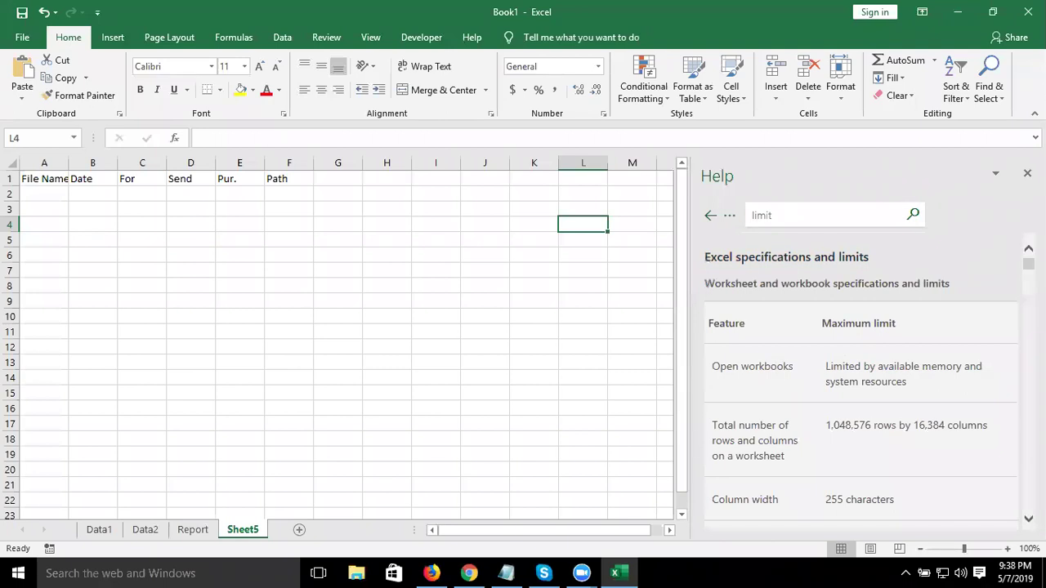
Find and highlight the Column width limit of 255 characters, then return to the worksheet.
scroll(860, 379, down, 3)
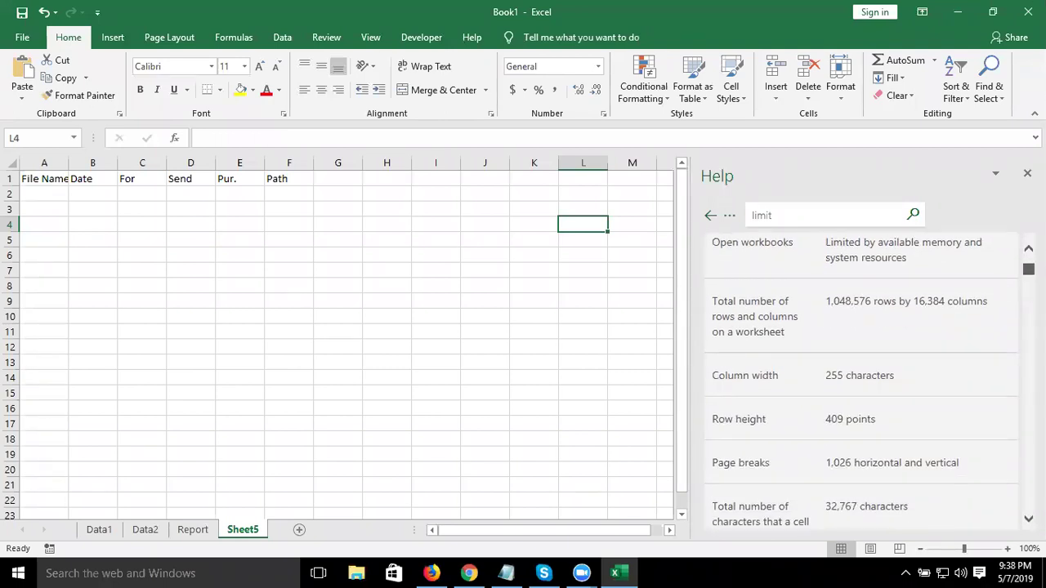
scroll(861, 376, up, 3)
scroll(862, 382, down, 3)
scroll(861, 381, down, 3)
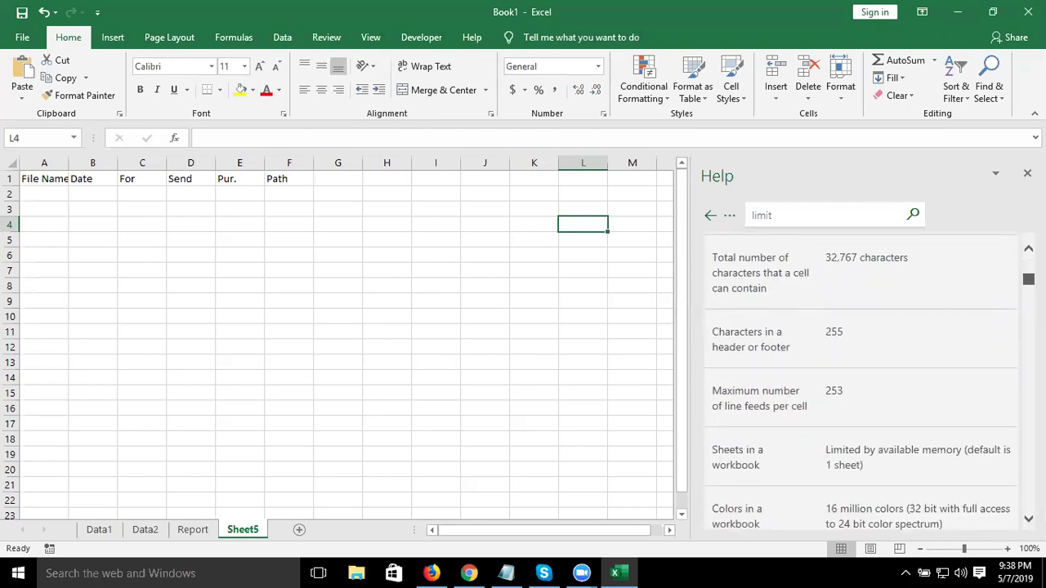
scroll(861, 381, up, 2)
scroll(861, 380, up, 2)
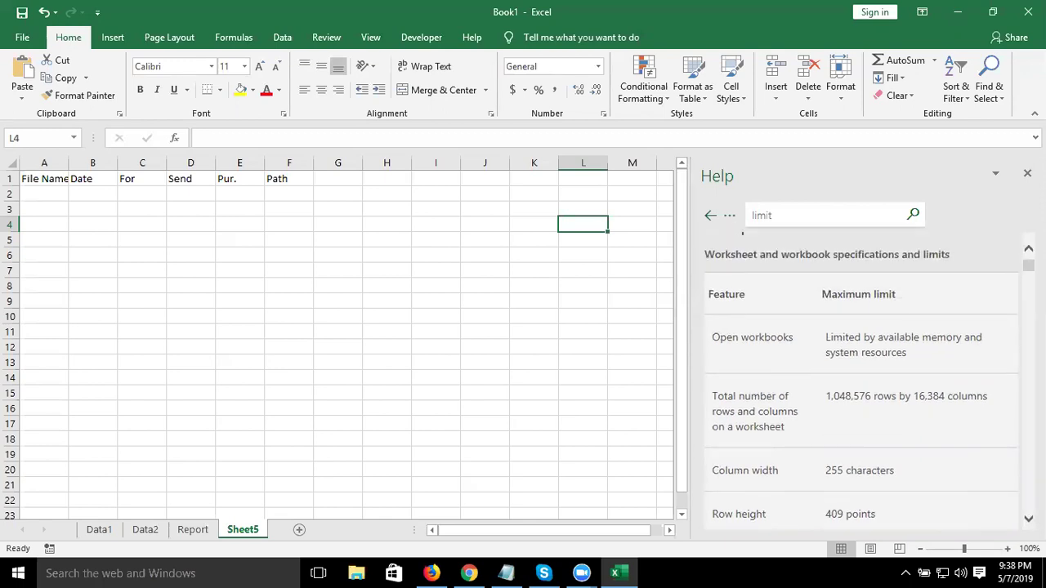
triple_click(743, 469)
click(848, 474)
double_click(848, 474)
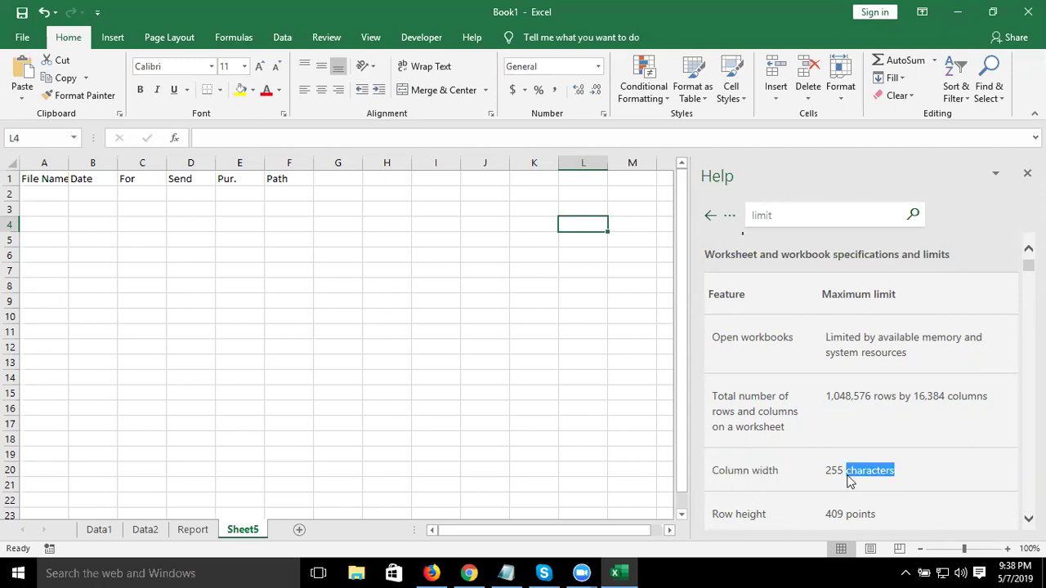
click(304, 331)
Widen column D, then narrow it back to width 6.00 so it just fits 'Send'.
mouse_move(215, 163)
mouse_down()
mouse_move(485, 178)
mouse_move(482, 164)
mouse_up()
click(486, 178)
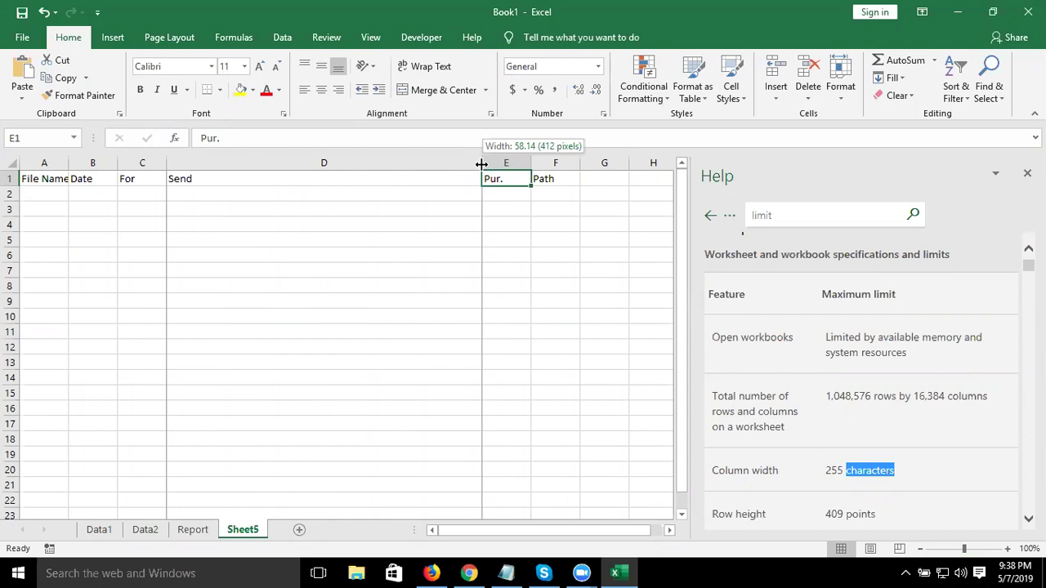
drag(482, 164, 206, 180)
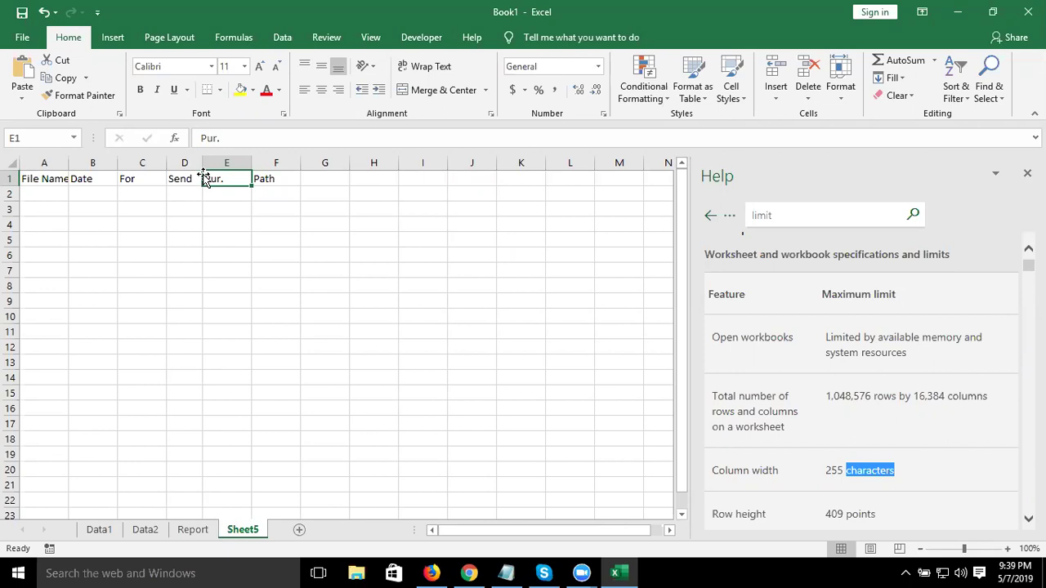
click(286, 219)
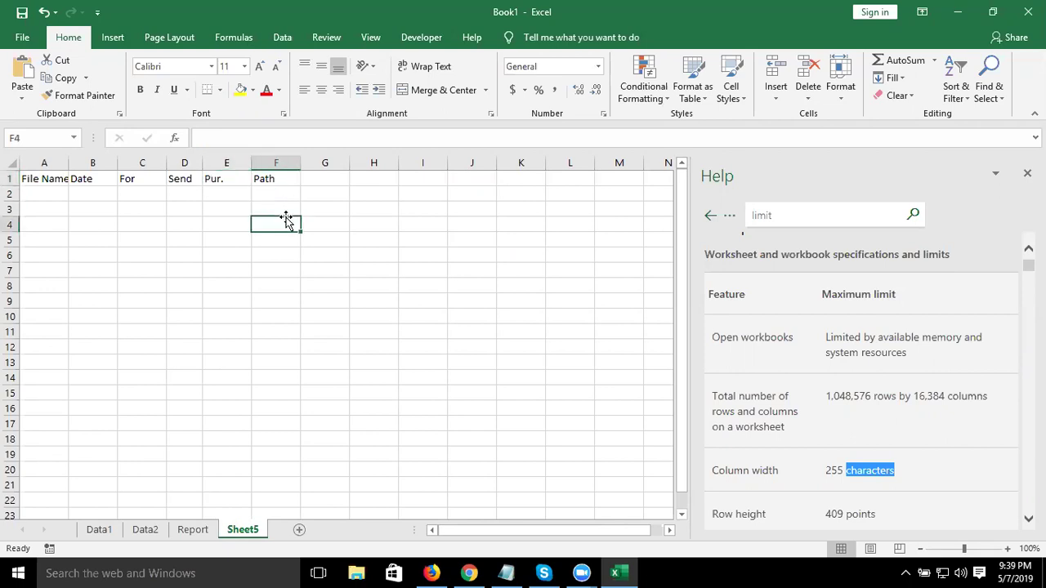
text(=if()
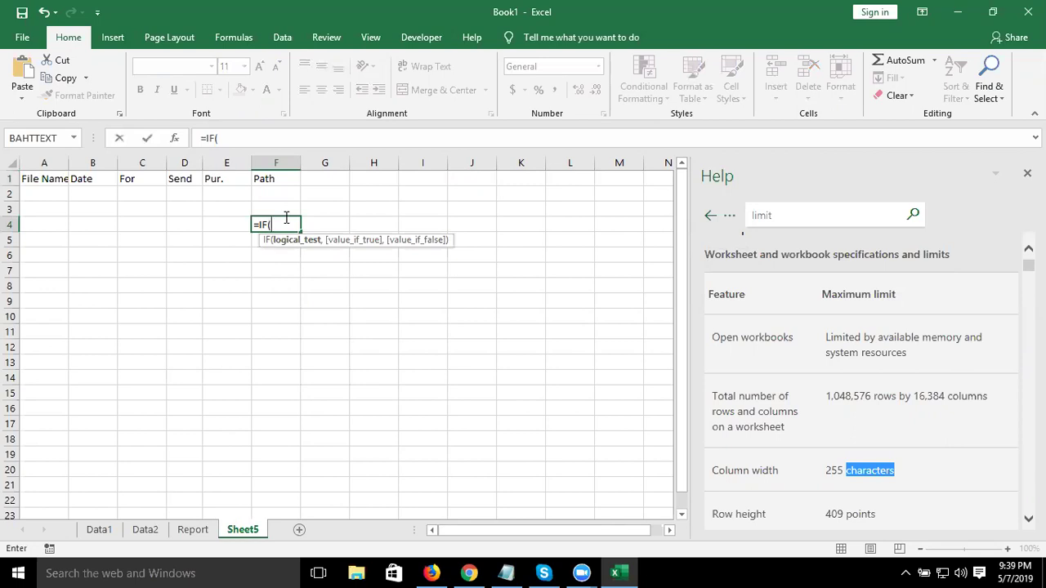
click(286, 214)
text(>60)
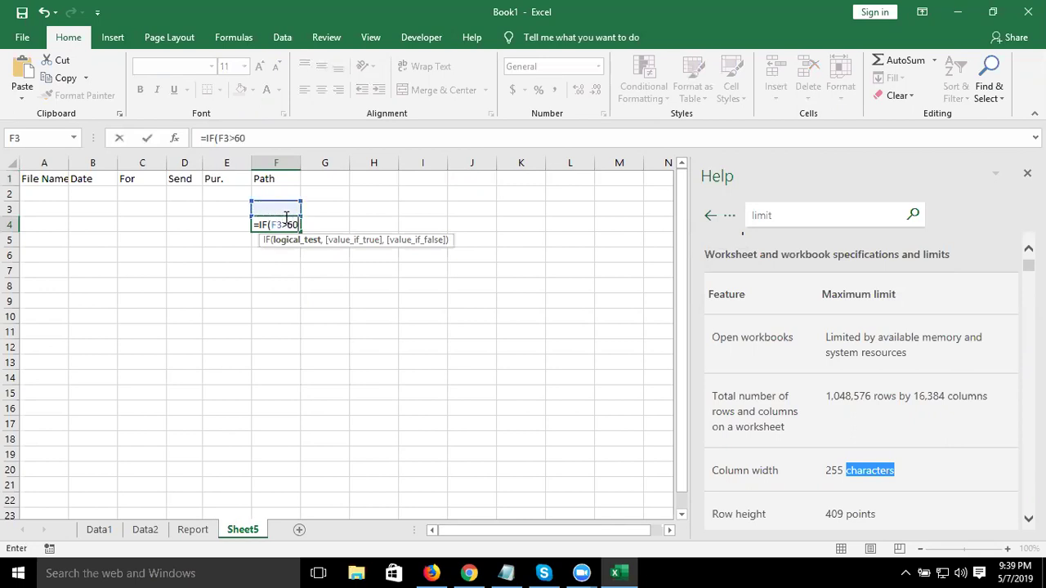
text(,IF()
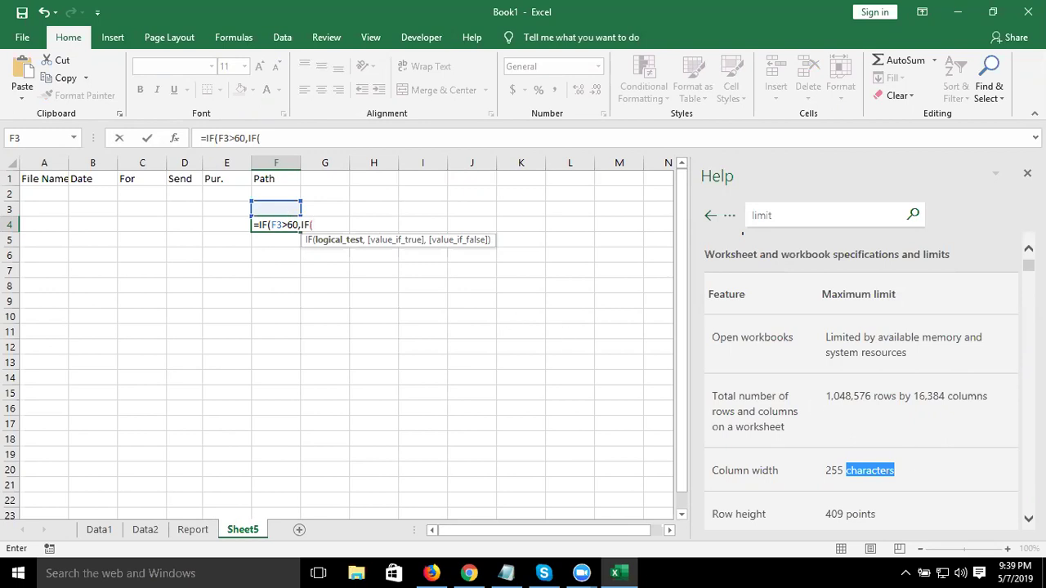
key(Escape)
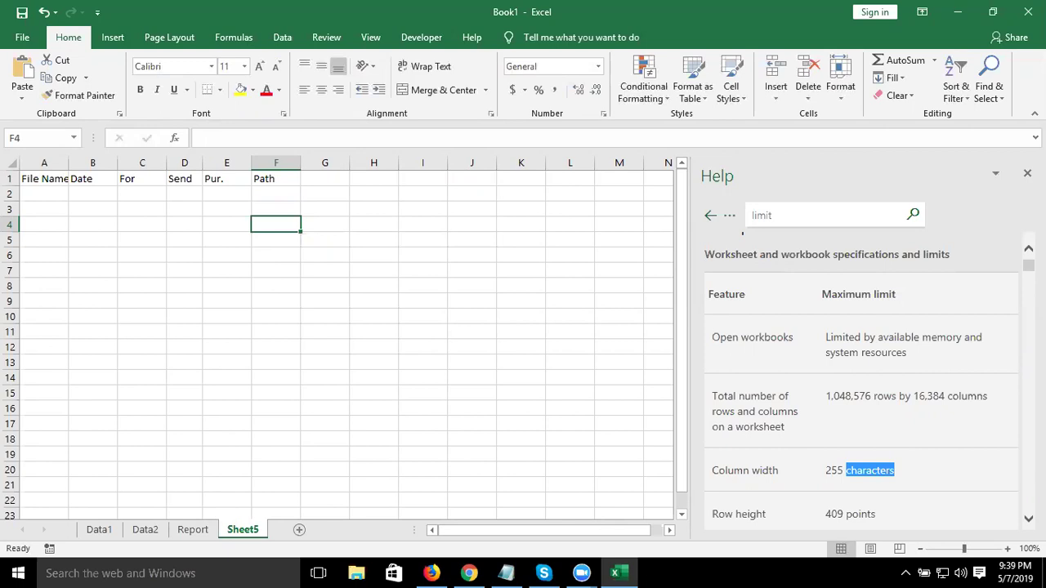
click(1028, 518)
scroll(823, 470, down, 3)
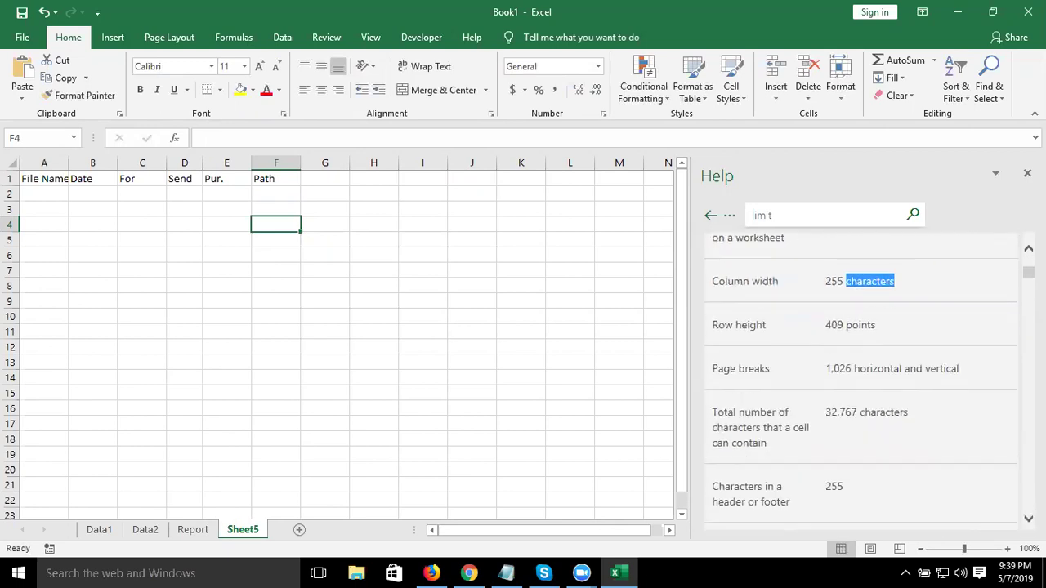
click(838, 411)
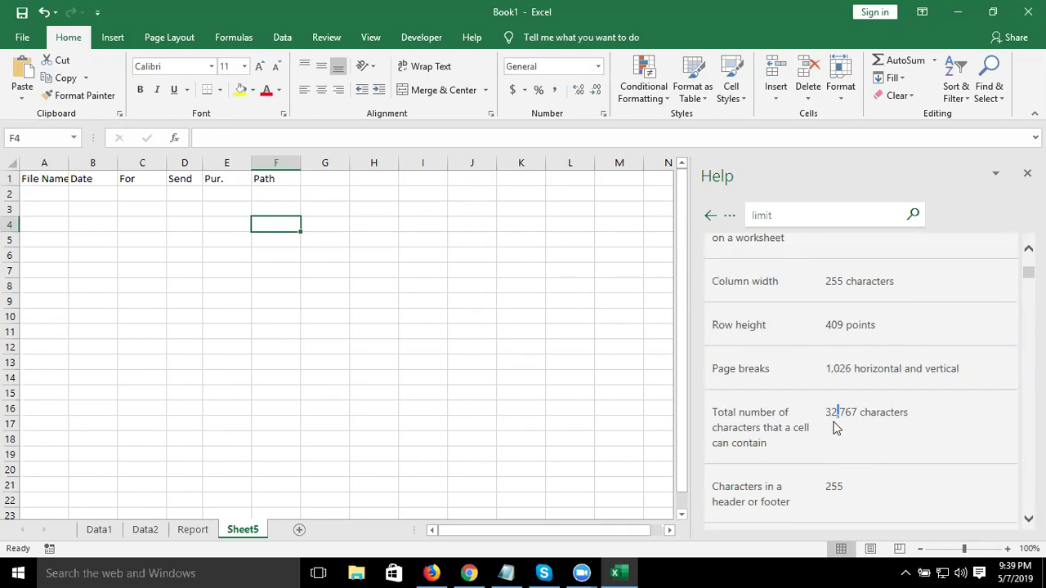
triple_click(835, 414)
double_click(281, 220)
text(sdasdasdsadas)
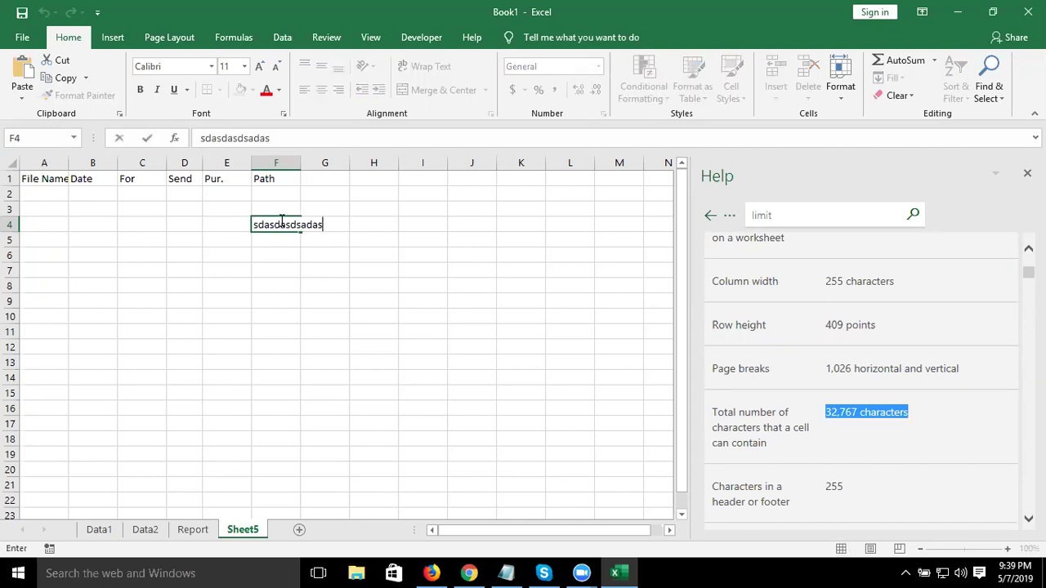
key(Escape)
text(=)
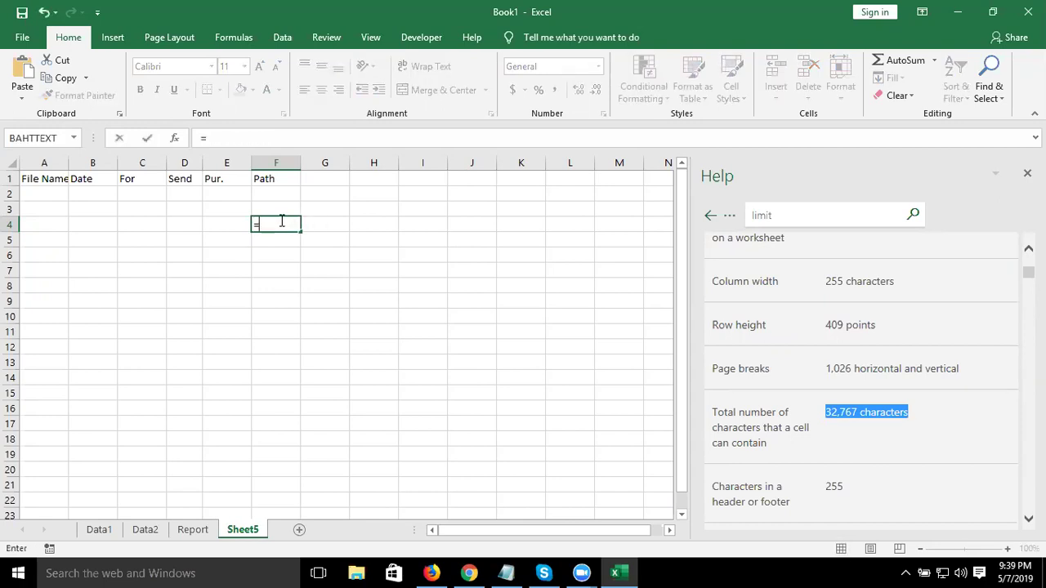
text(if()
key(Left)
text(>)
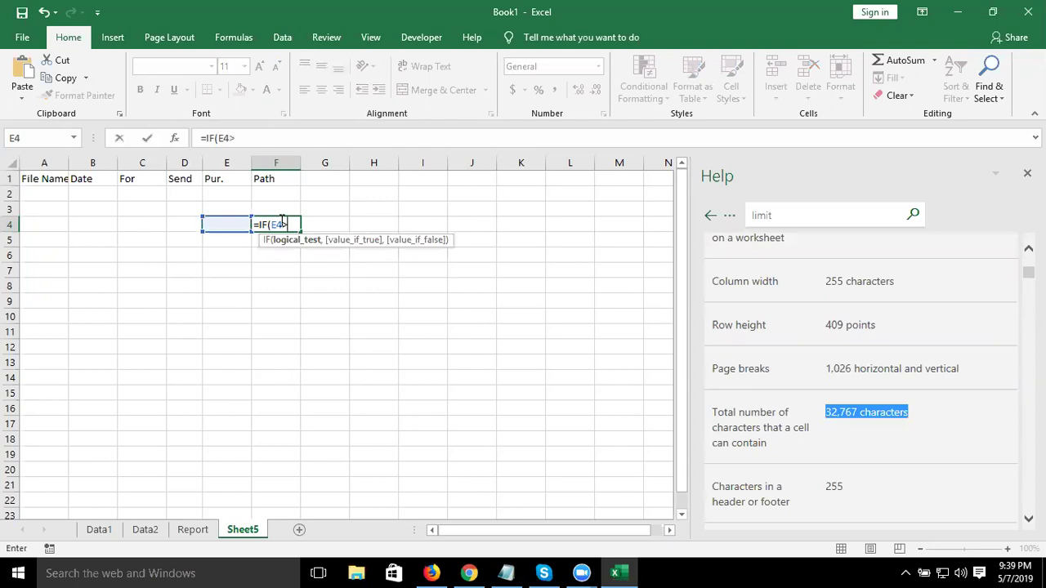
text(60,IF)
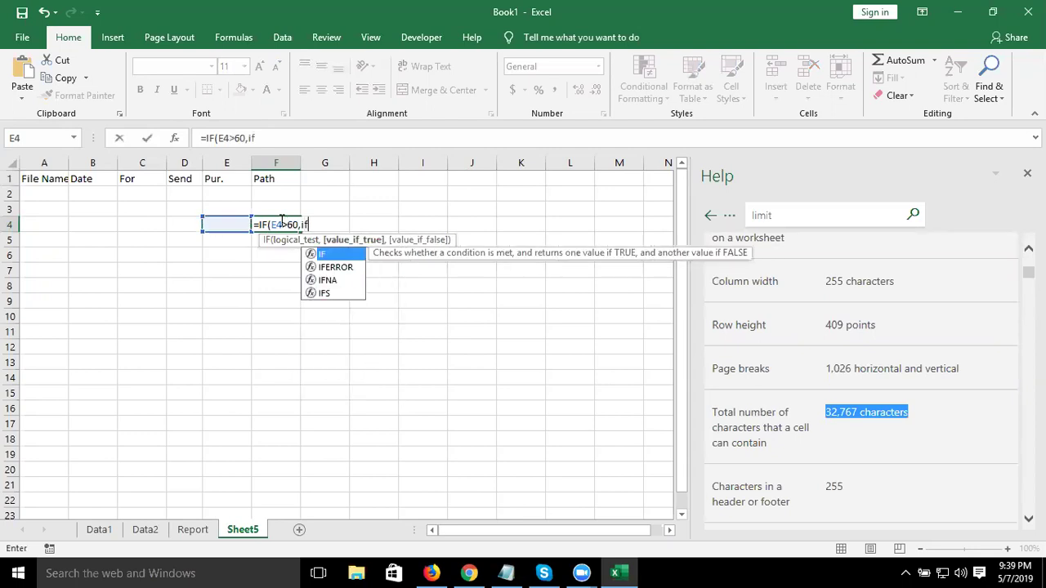
text(()
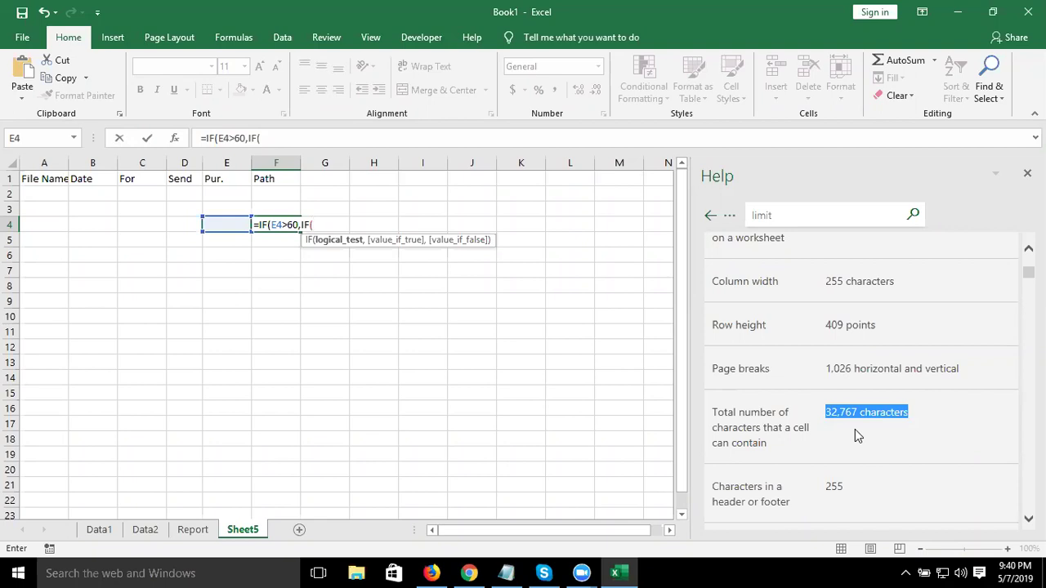
key(Escape)
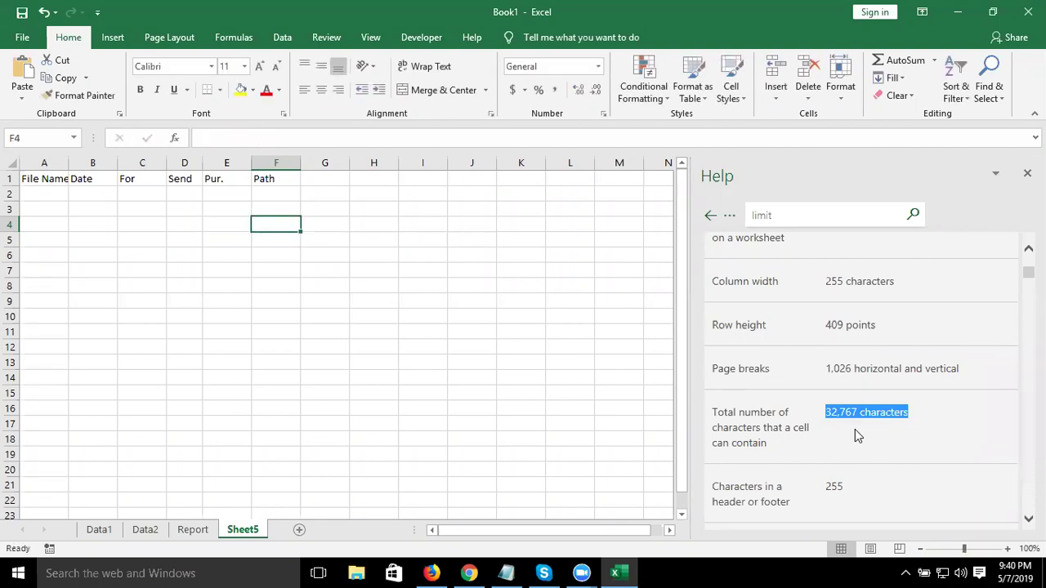
Search Help for 'shortcut' using the corrected suggestion, then select cell H8.
click(824, 227)
click(817, 218)
text(sh)
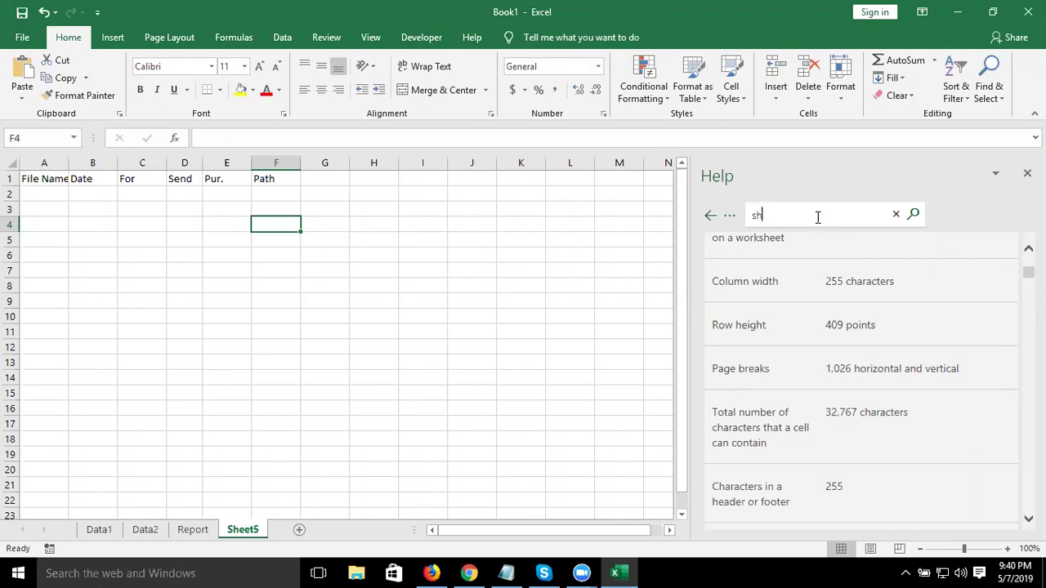
text(orrcut)
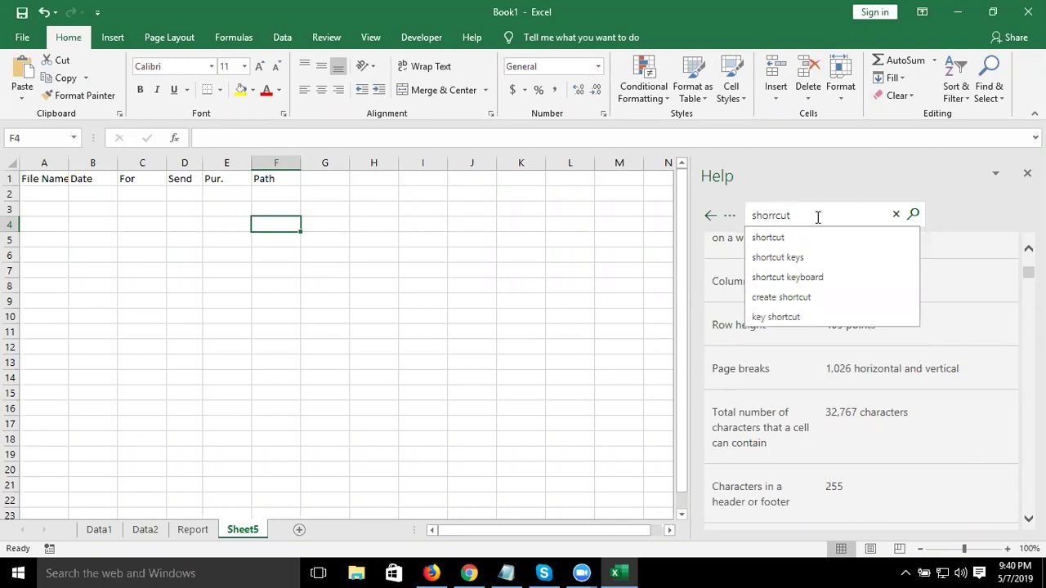
key(Down)
key(Return)
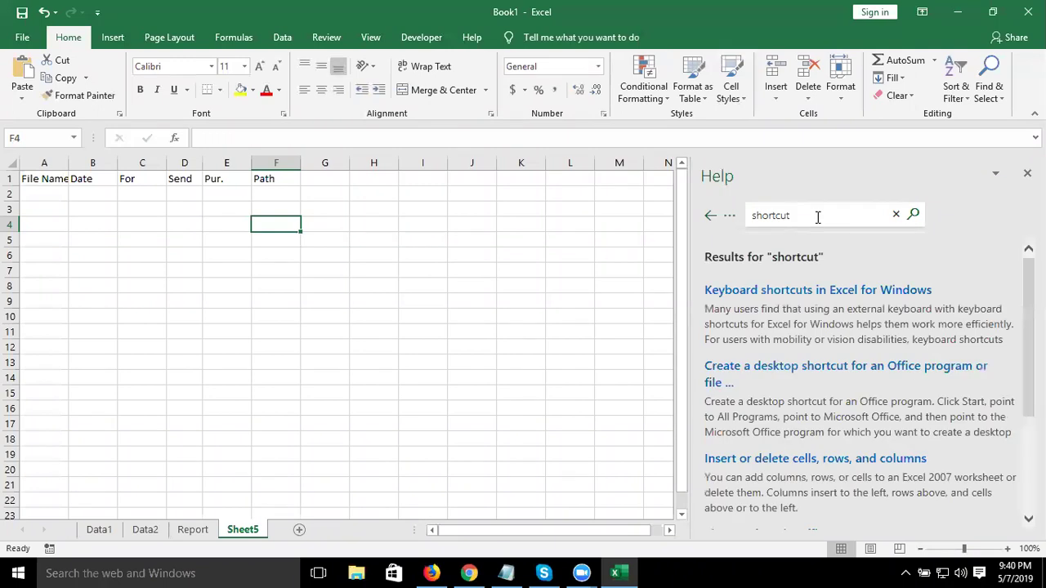
click(351, 285)
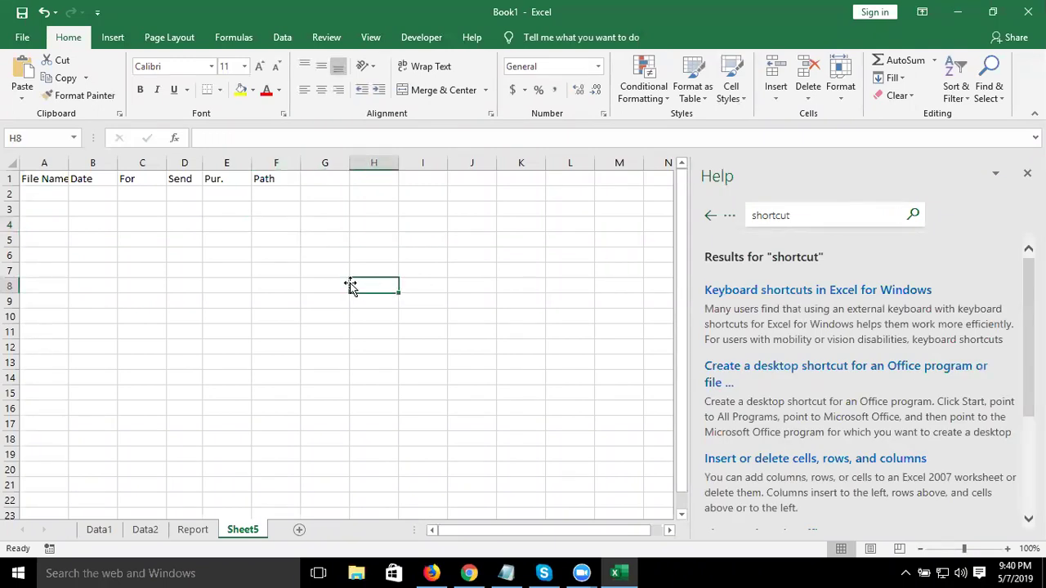
Apply All Borders to cell H8 via the Alt, H, B ribbon keys.
key(alt)
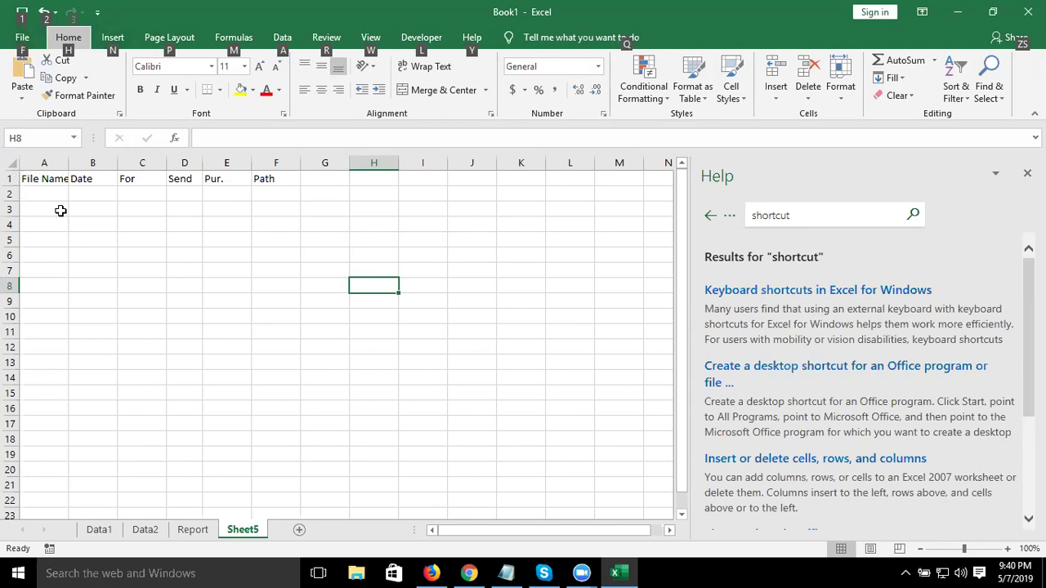
key(h)
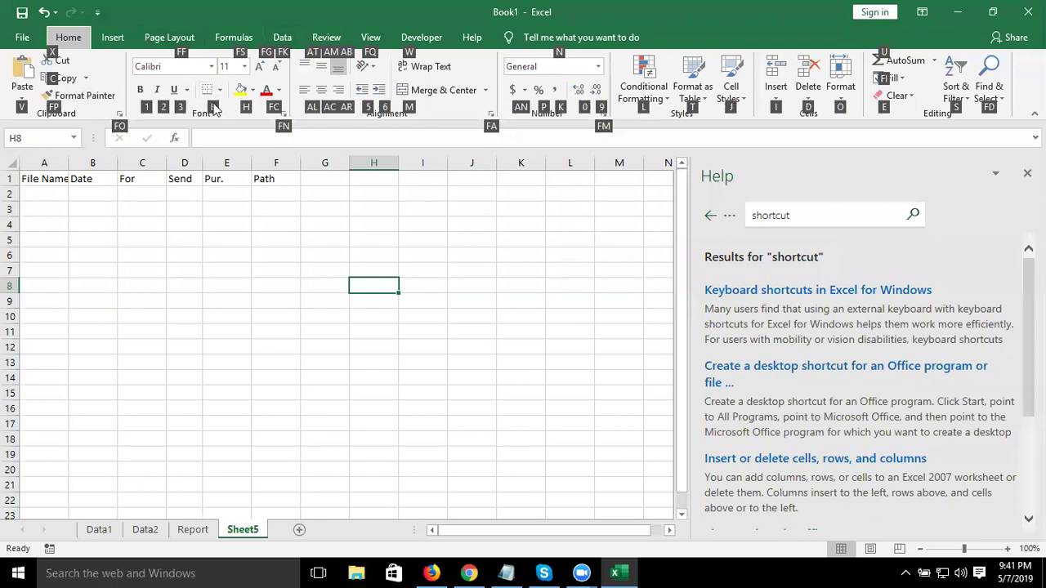
key(b)
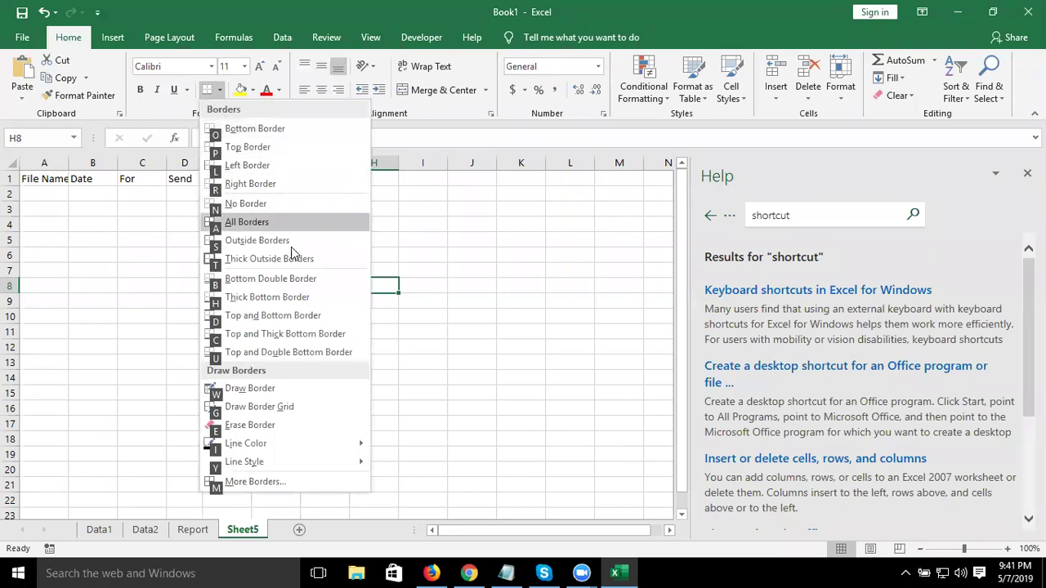
click(266, 229)
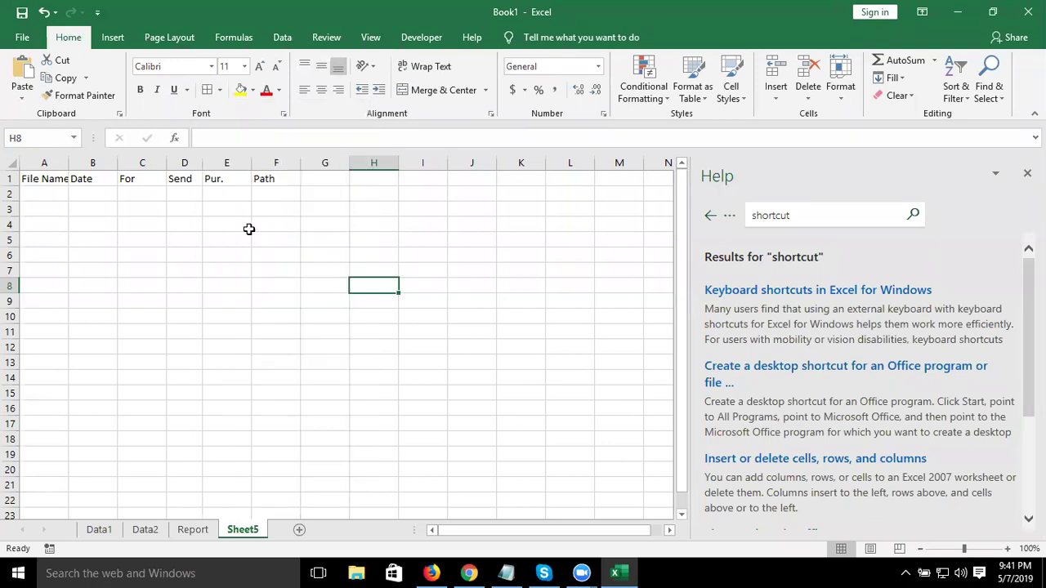
Select C3:F10 and apply All Borders with Alt, H, B, A, then select I4.
click(144, 237)
click(152, 212)
drag(186, 233, 272, 314)
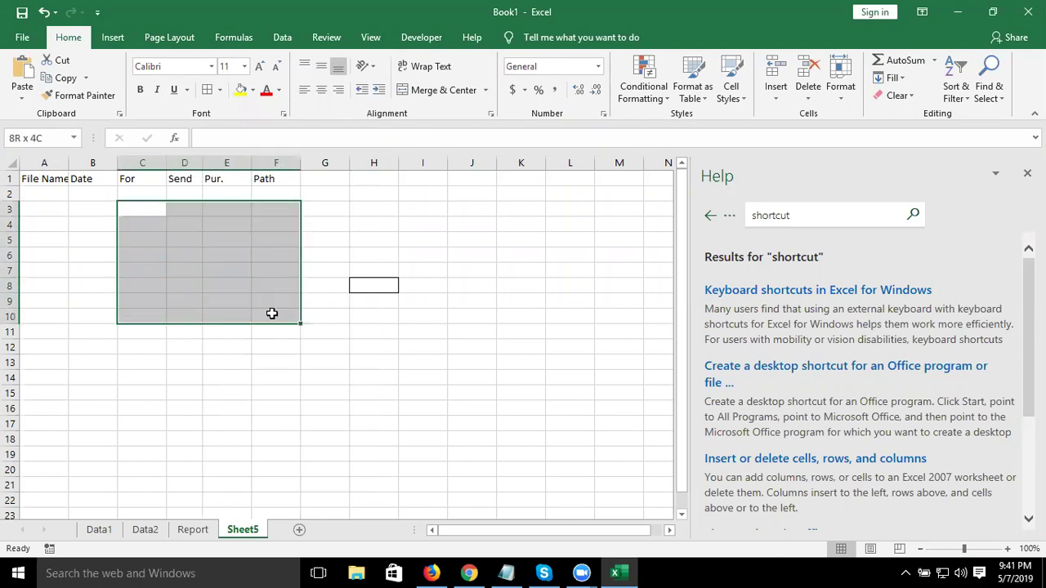
key(alt)
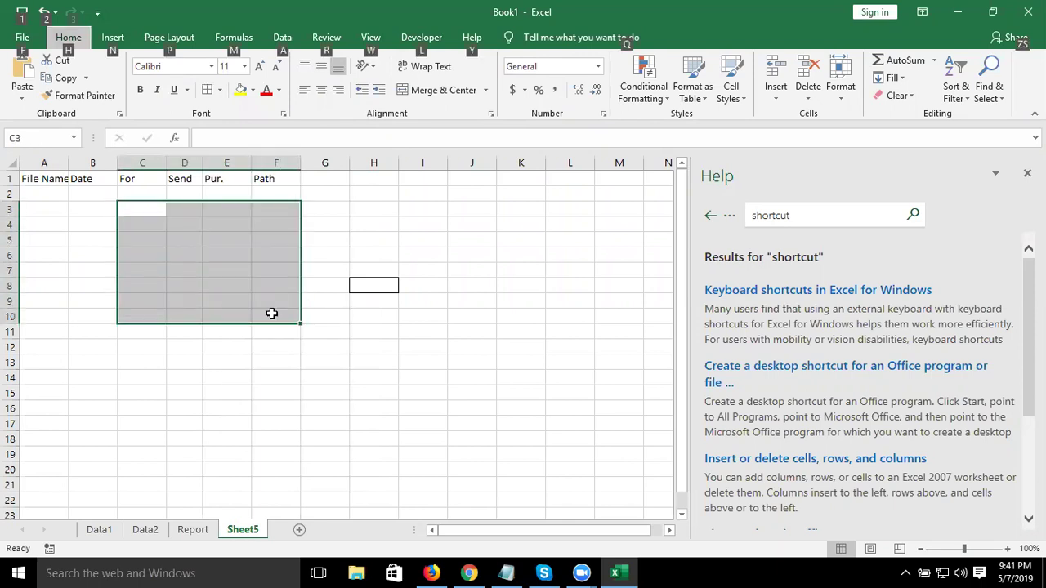
key(h)
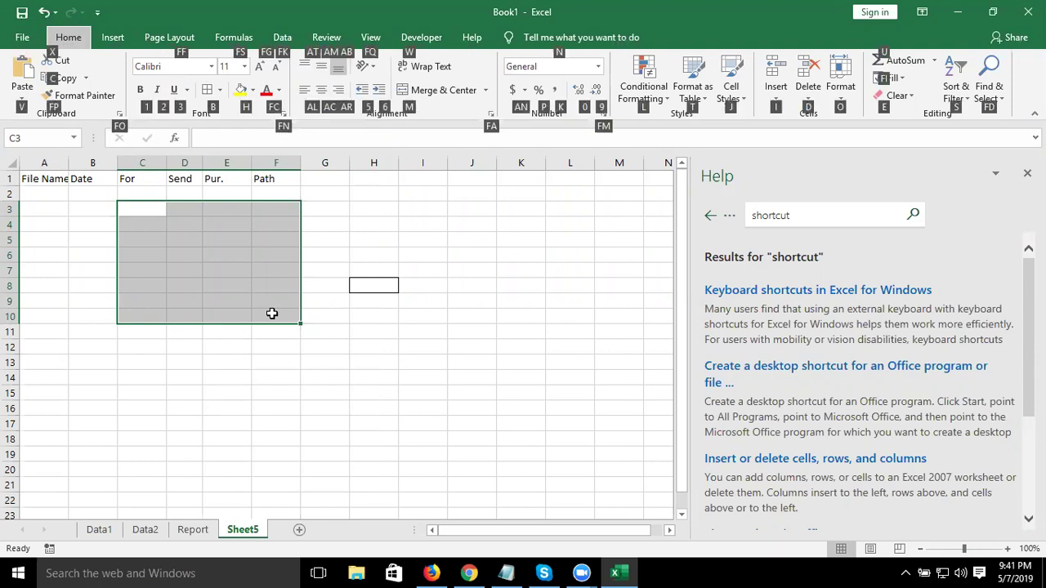
key(b)
key(a)
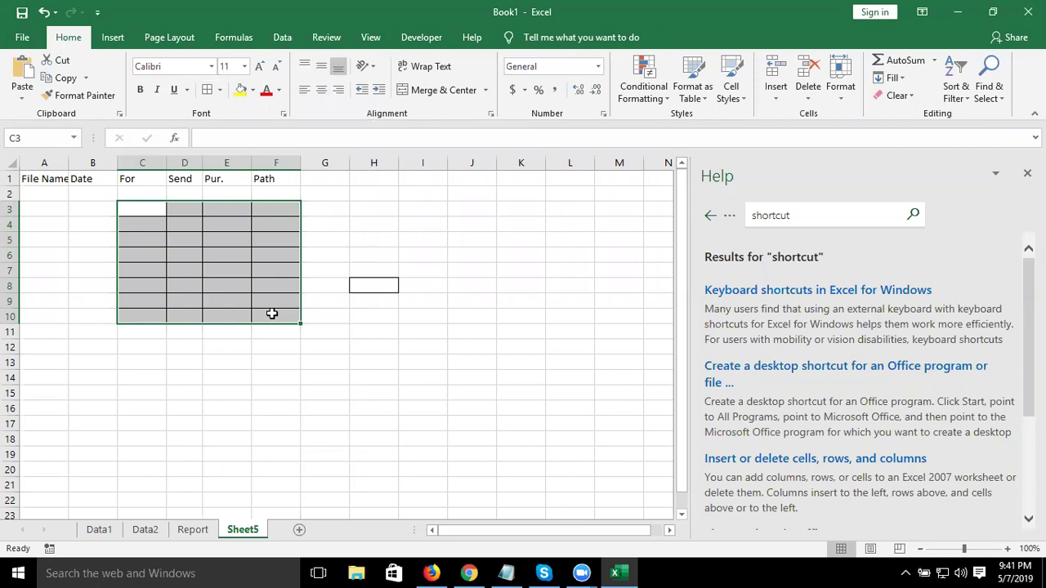
click(415, 231)
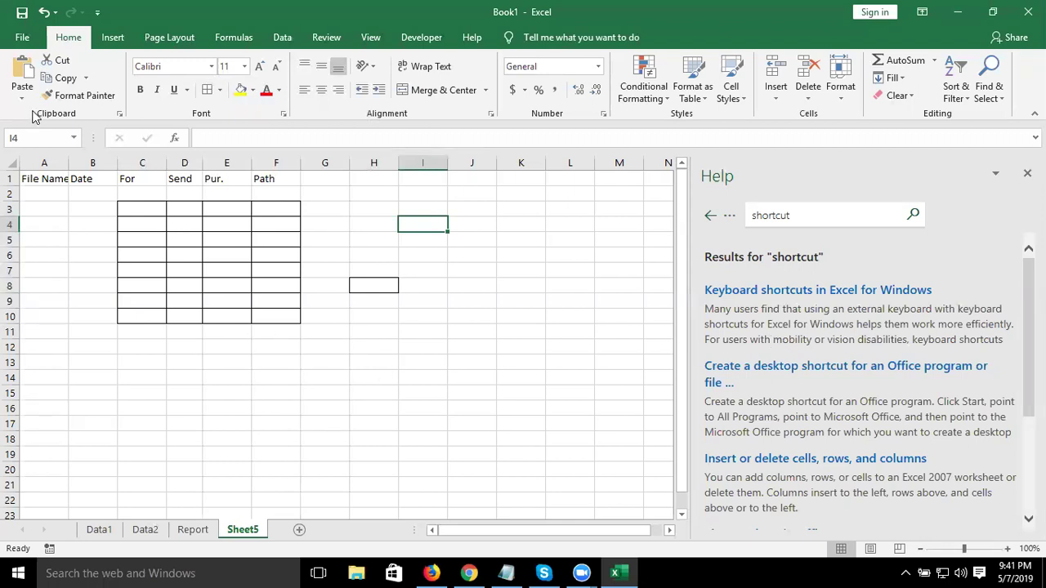
click(22, 38)
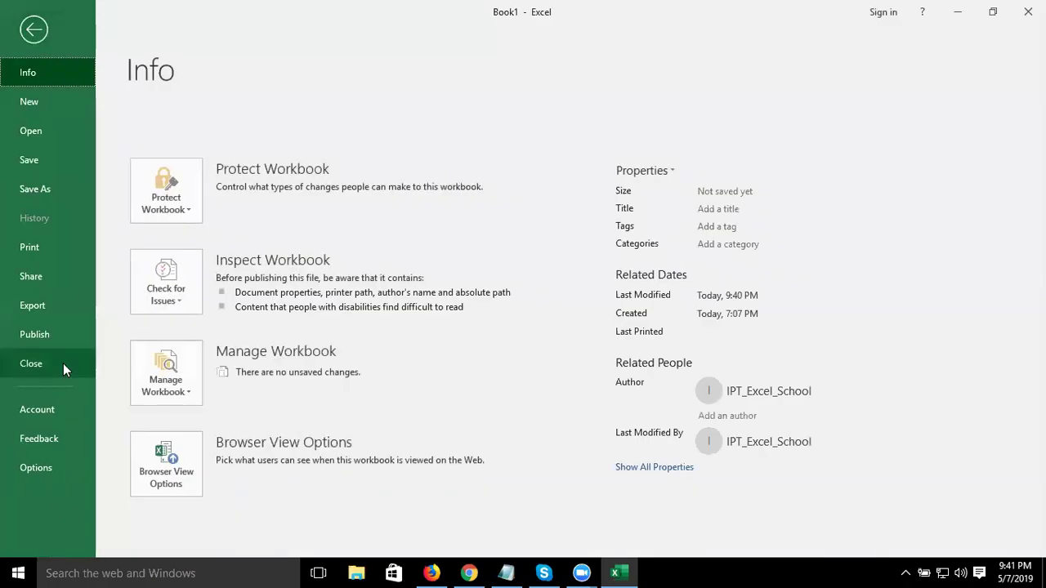
click(23, 106)
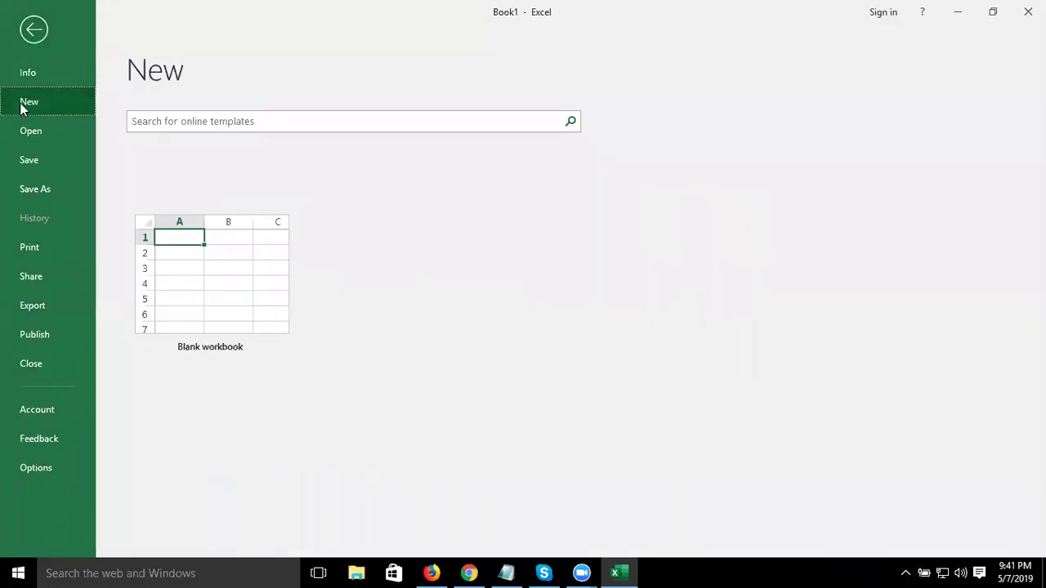
drag(993, 252, 1011, 381)
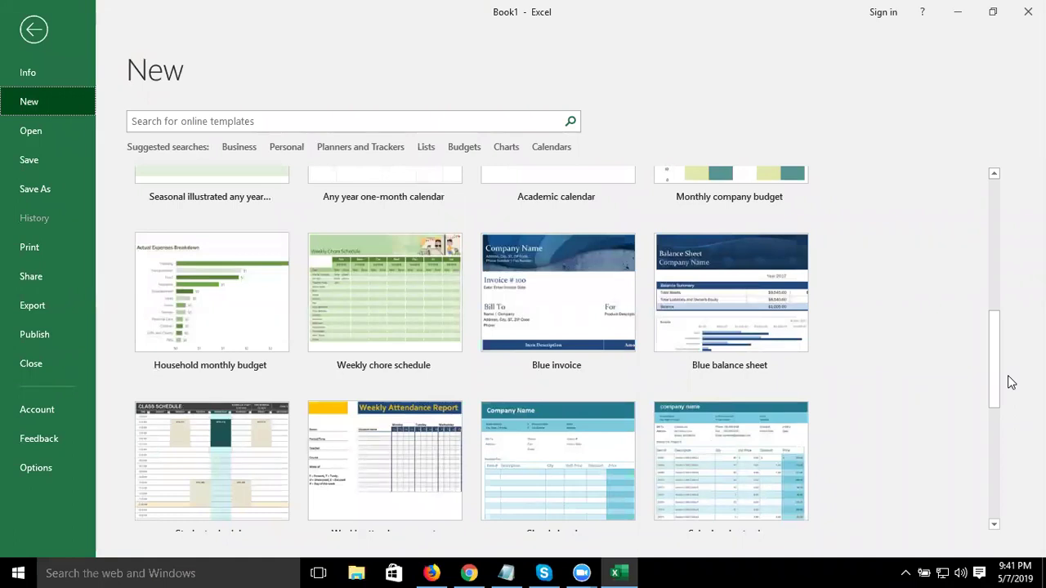
mouse_move(992, 384)
mouse_down()
mouse_move(1003, 513)
mouse_move(985, 235)
mouse_up()
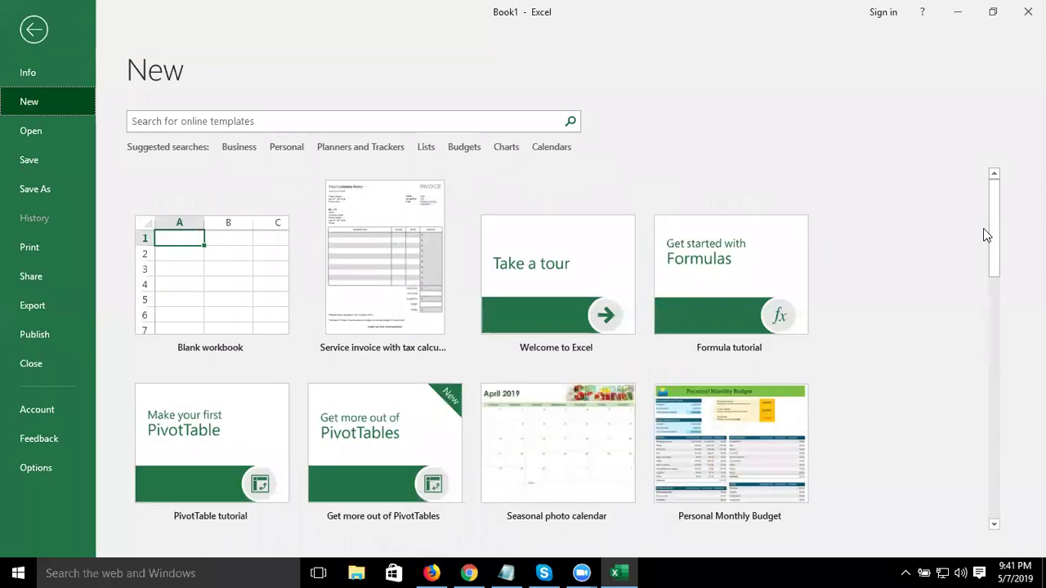
click(37, 42)
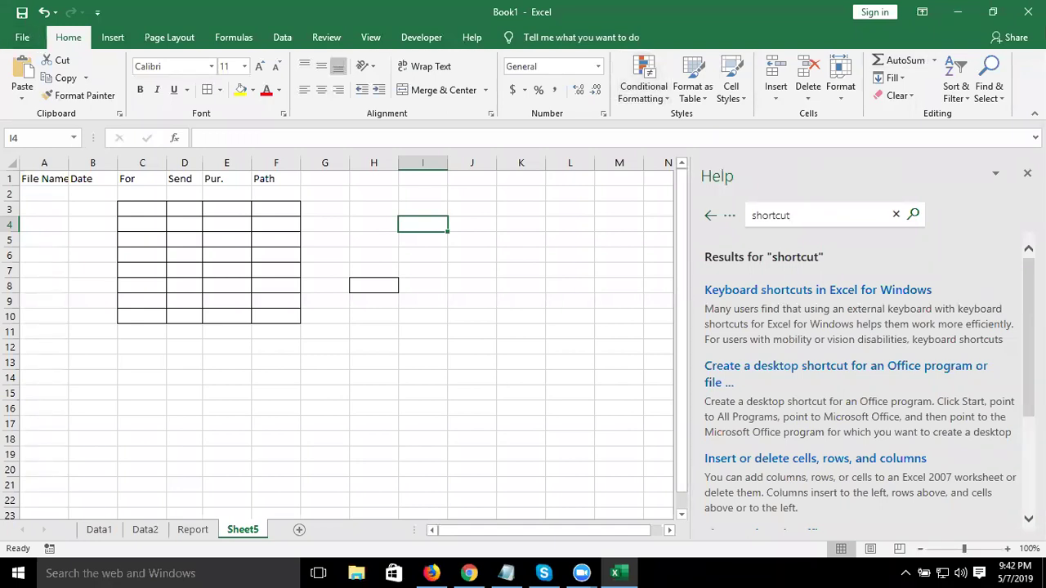
Close the Help pane, open conditional formatting help, then minimize Excel with Win+D.
click(1027, 172)
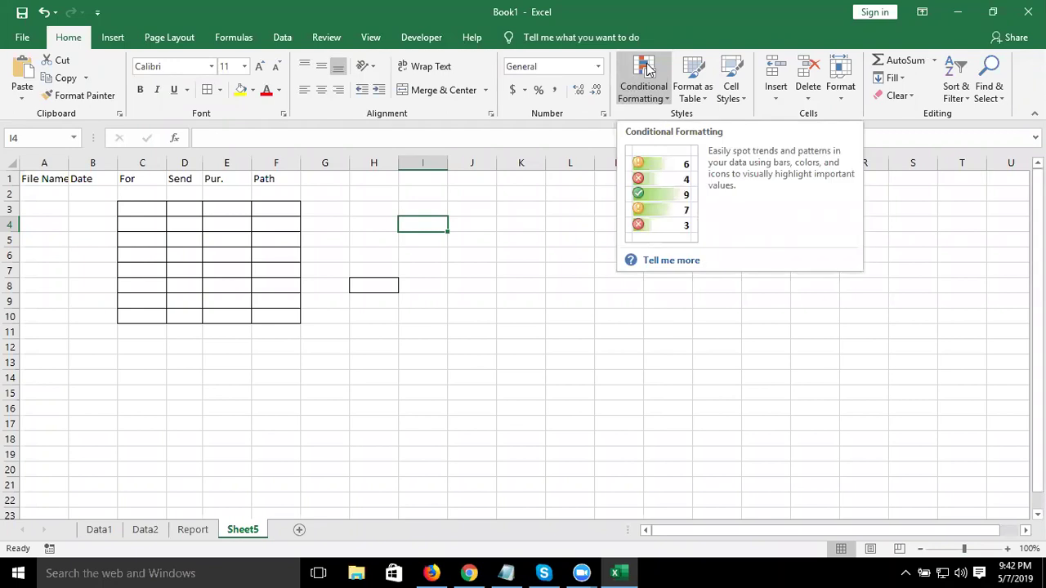
click(672, 261)
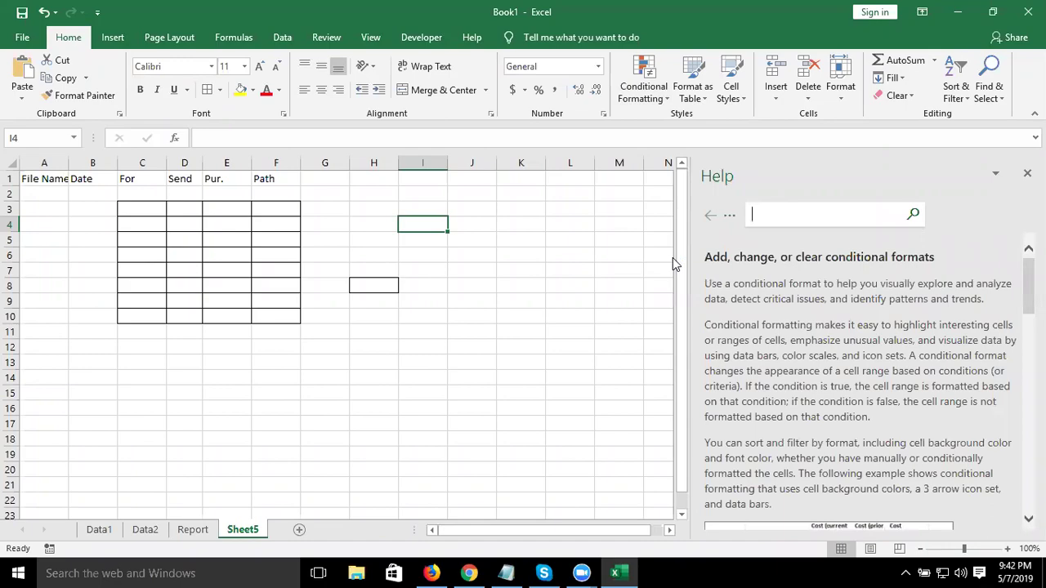
key(super+d)
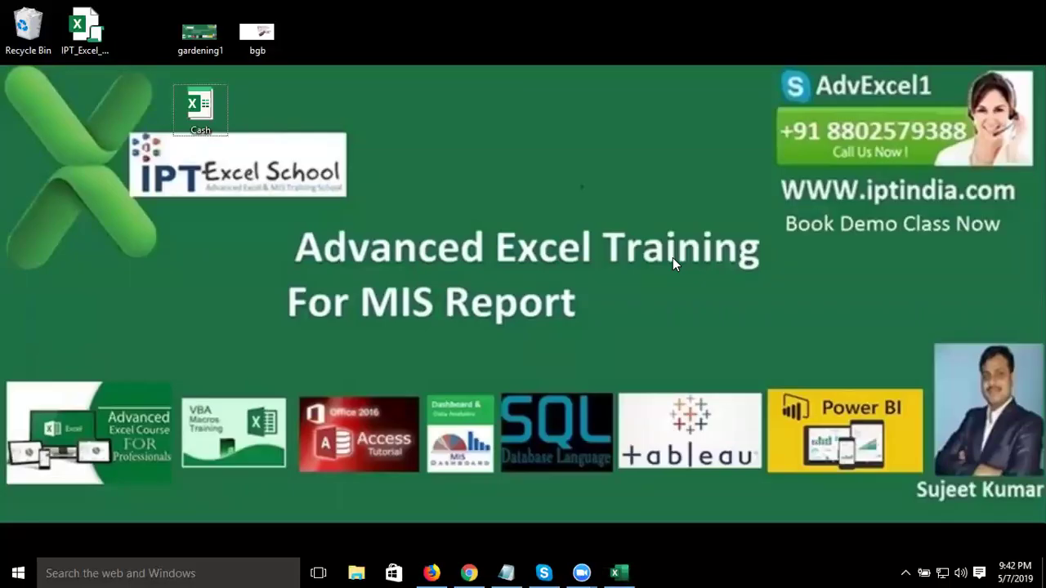